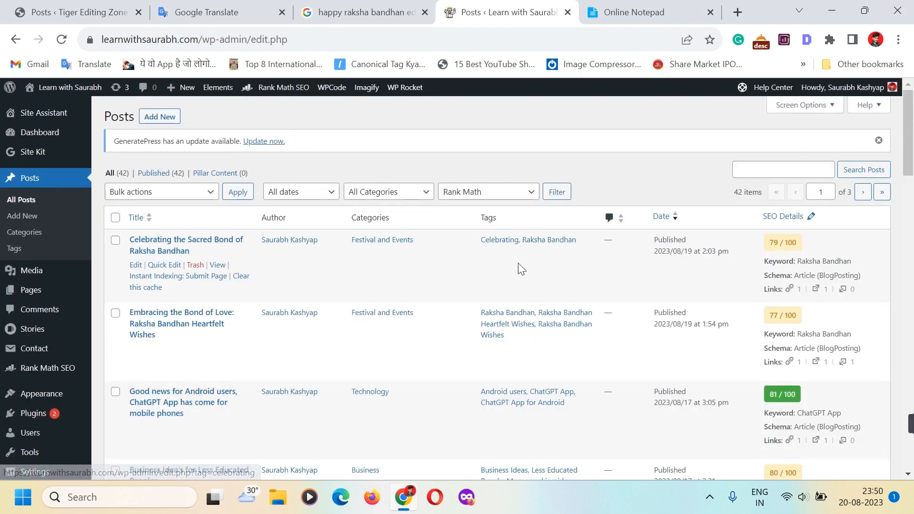
Step: Examine the Rank Math SEO scores, focus keywords and link counts of the published posts in the posts list
scroll(781, 264, "down", 5)
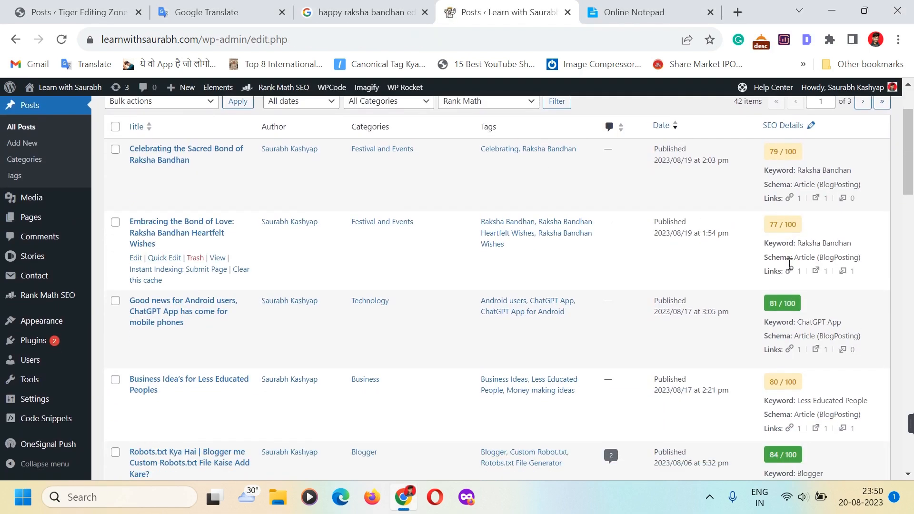
scroll(788, 263, "down", 5)
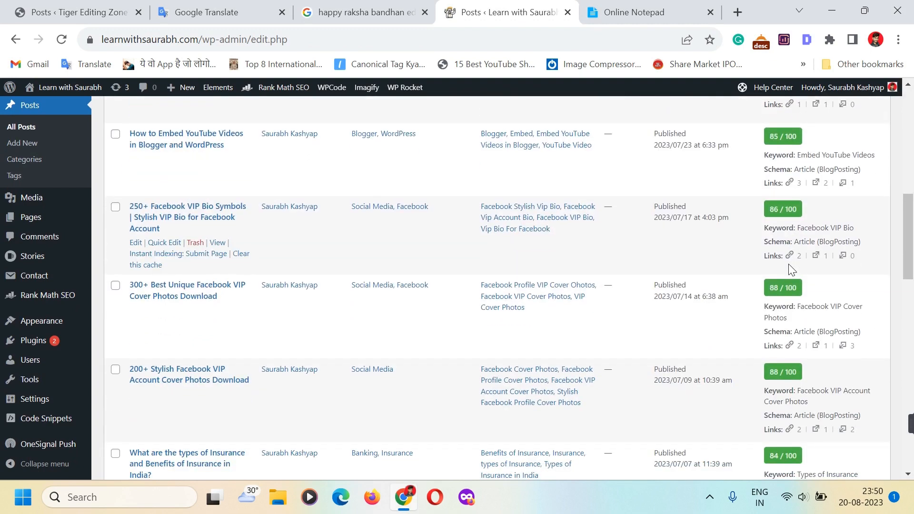
scroll(789, 264, "down", 2)
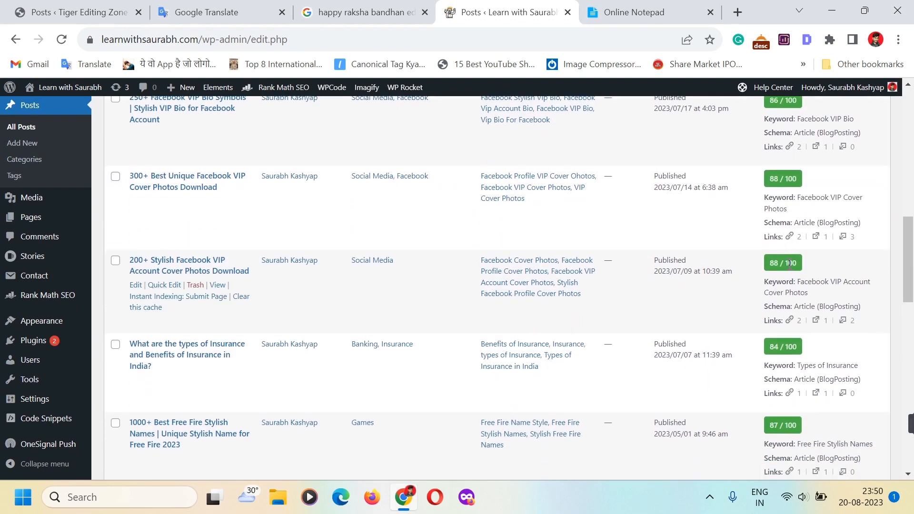
scroll(789, 265, "down", 4)
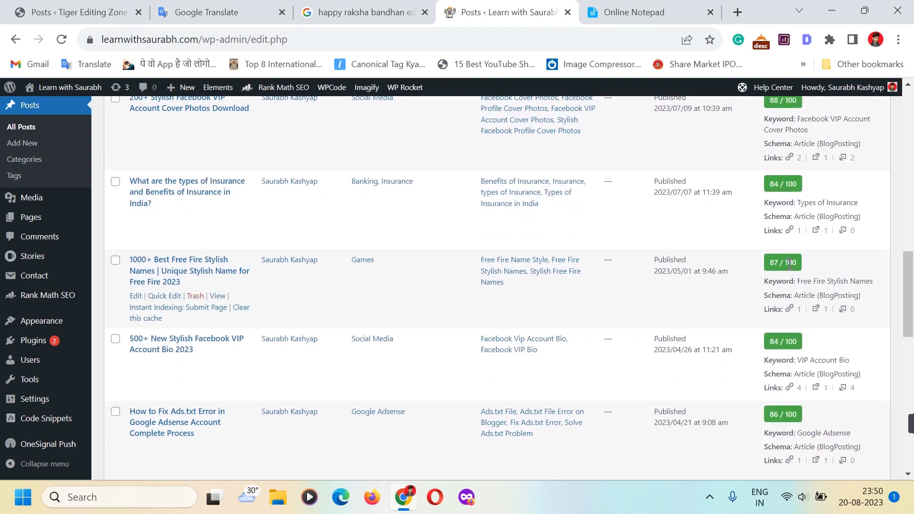
scroll(789, 265, "down", 9)
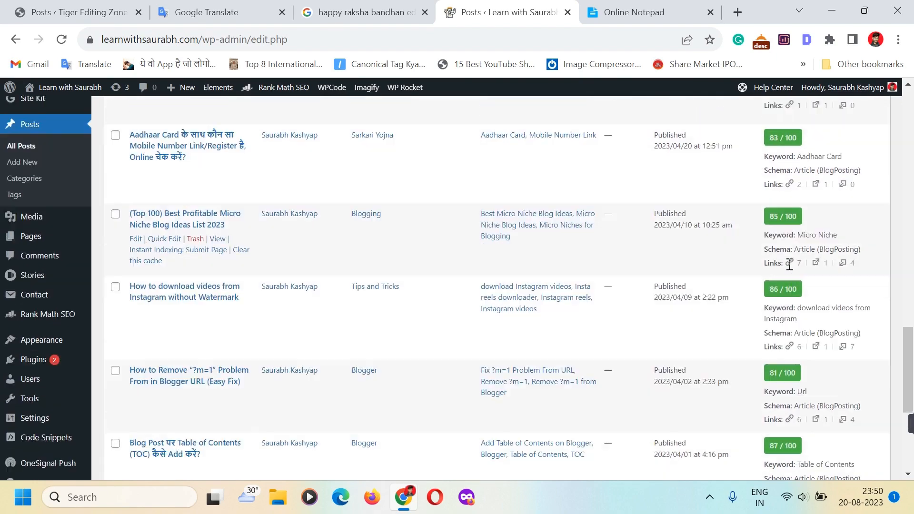
scroll(789, 265, "up", 13)
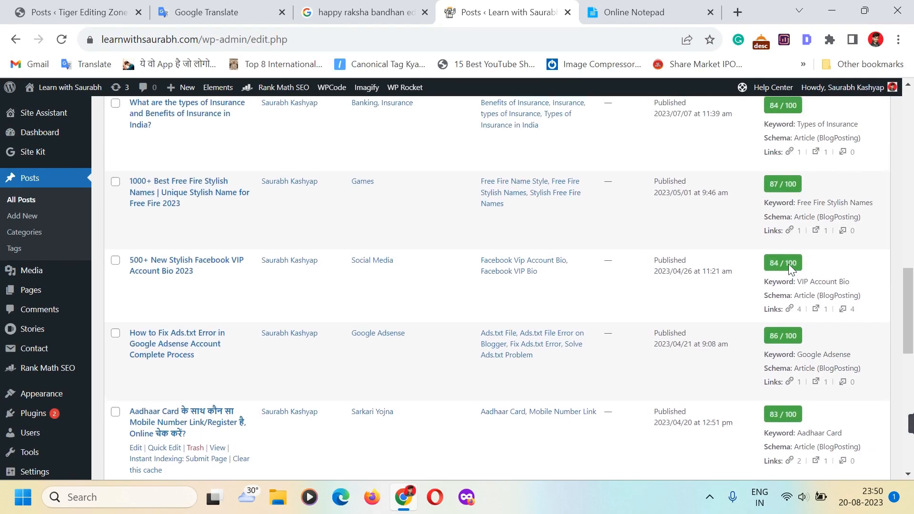
scroll(789, 264, "up", 5)
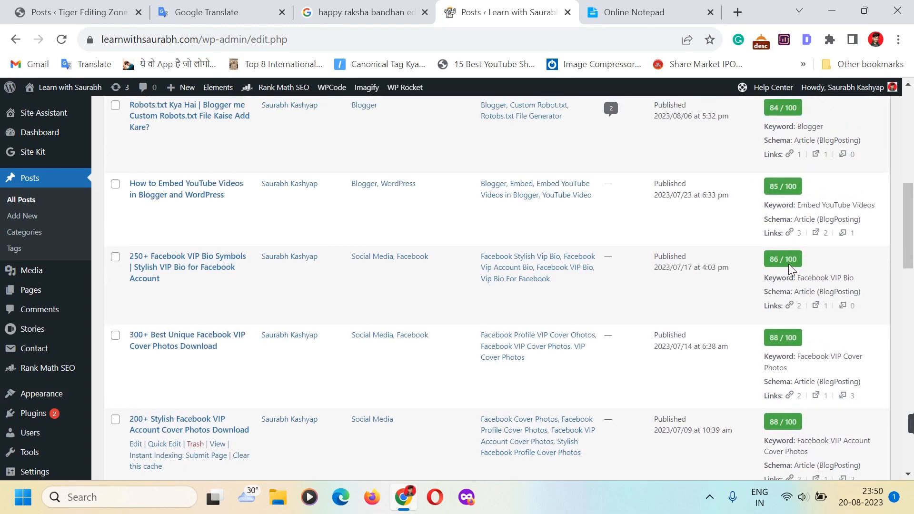
scroll(792, 269, "up", 5)
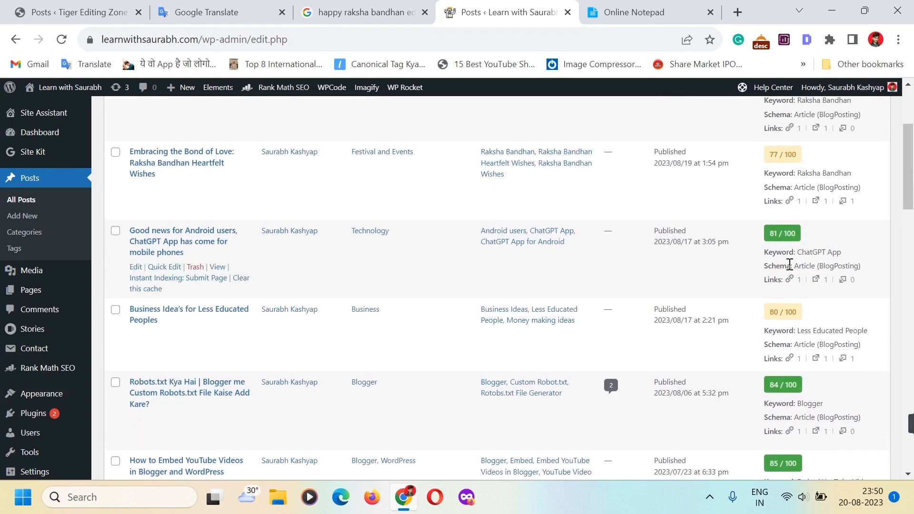
scroll(789, 272, "up", 2)
scroll(789, 272, "down", 1)
scroll(789, 272, "up", 1)
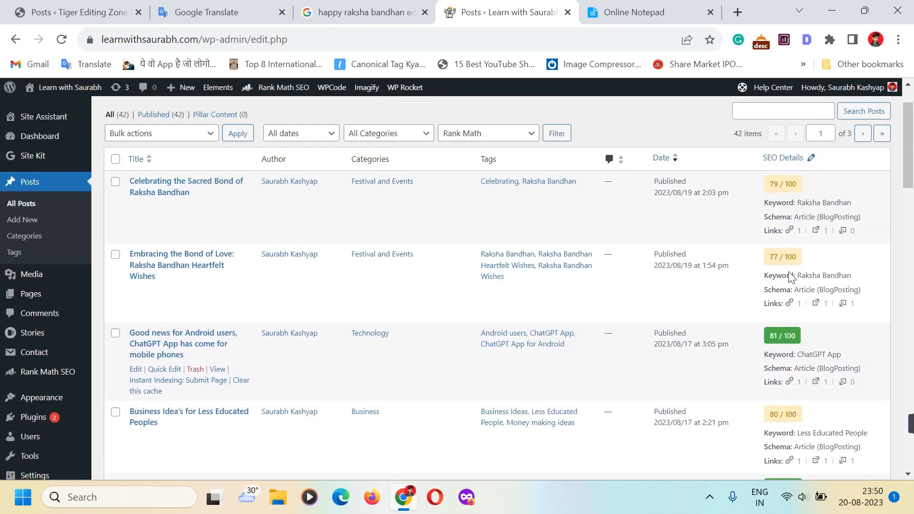
scroll(789, 272, "down", 1)
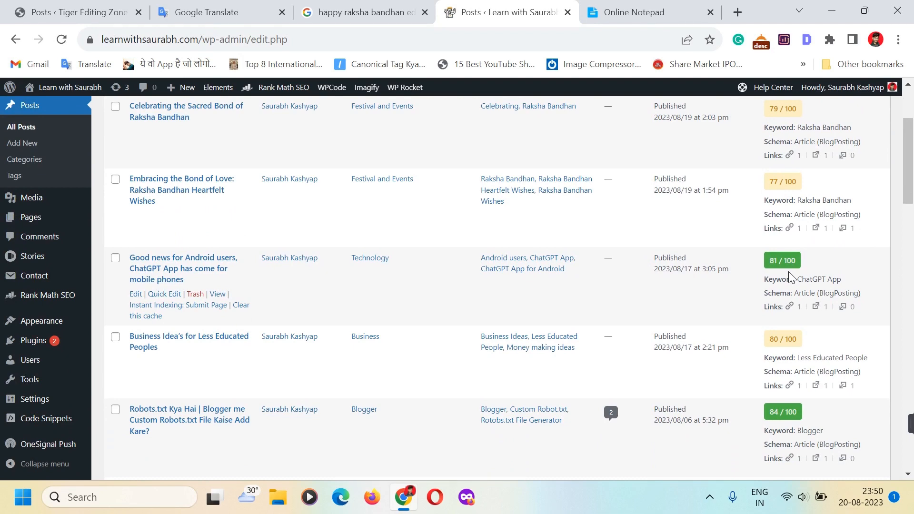
scroll(788, 276, "down", 1)
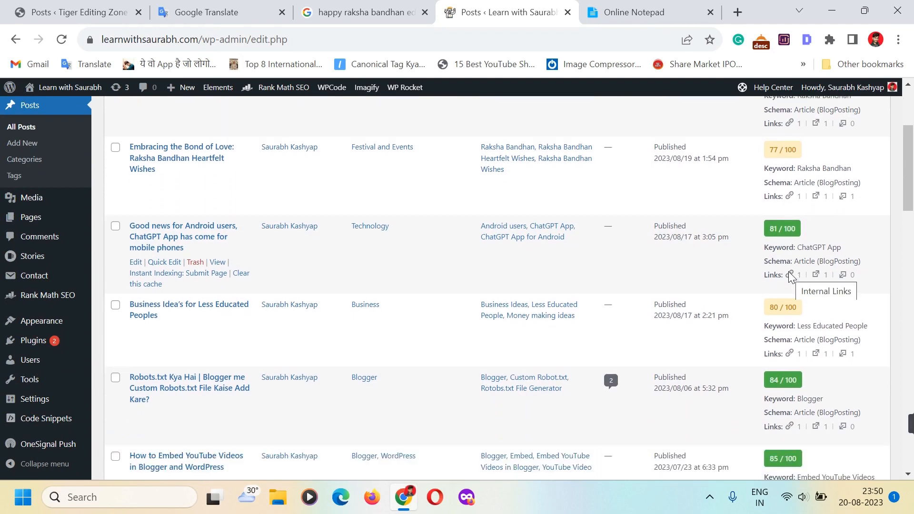
scroll(789, 276, "down", 4)
scroll(789, 276, "down", 3)
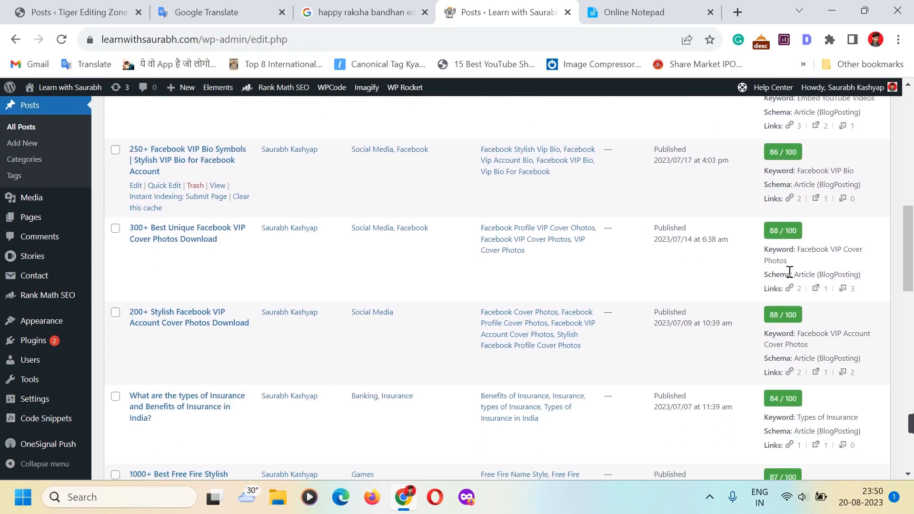
scroll(789, 276, "up", 1)
scroll(790, 276, "down", 9)
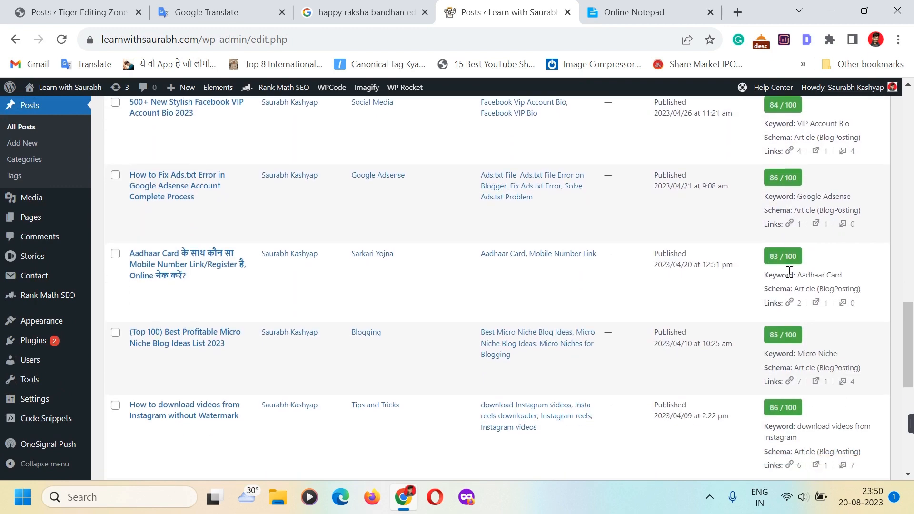
scroll(789, 276, "down", 1)
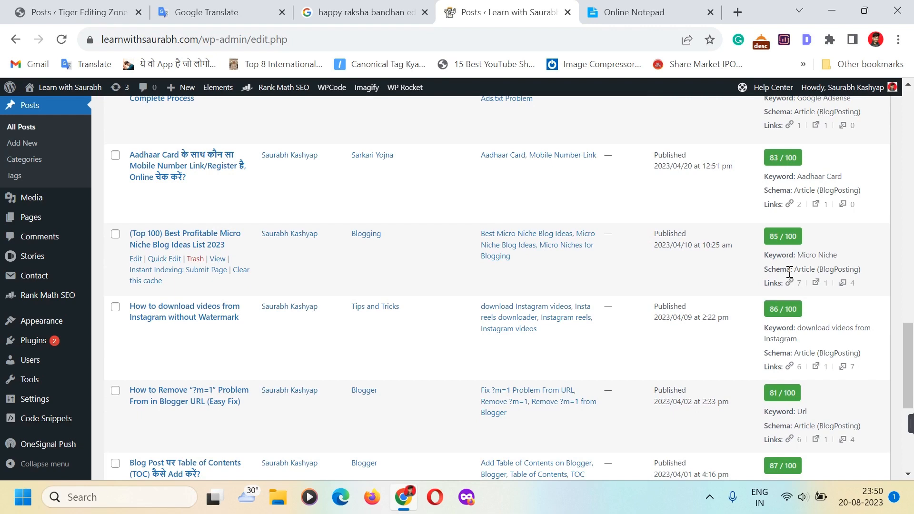
scroll(789, 272, "up", 8)
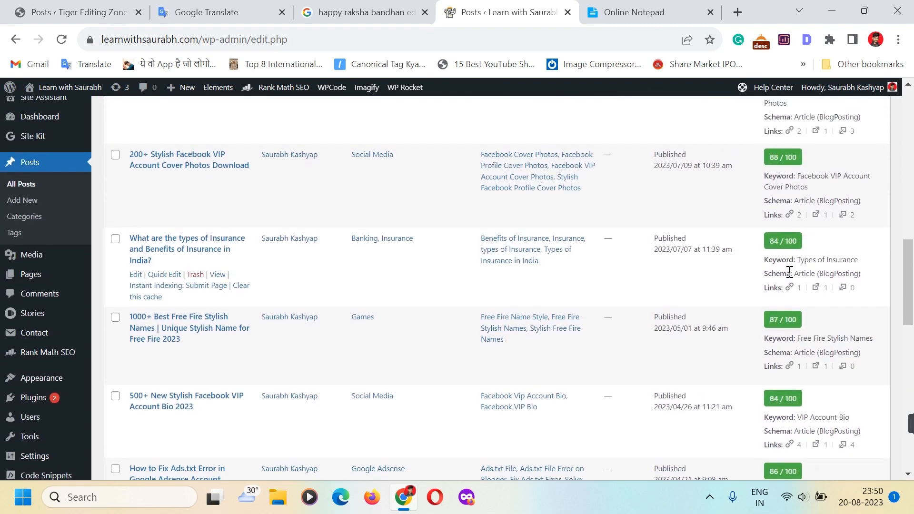
scroll(789, 272, "down", 2)
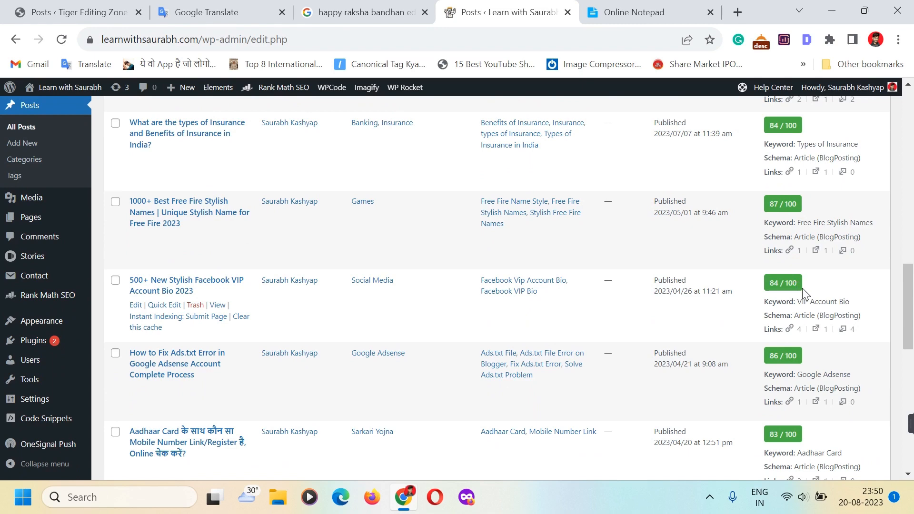
scroll(809, 302, "up", 2)
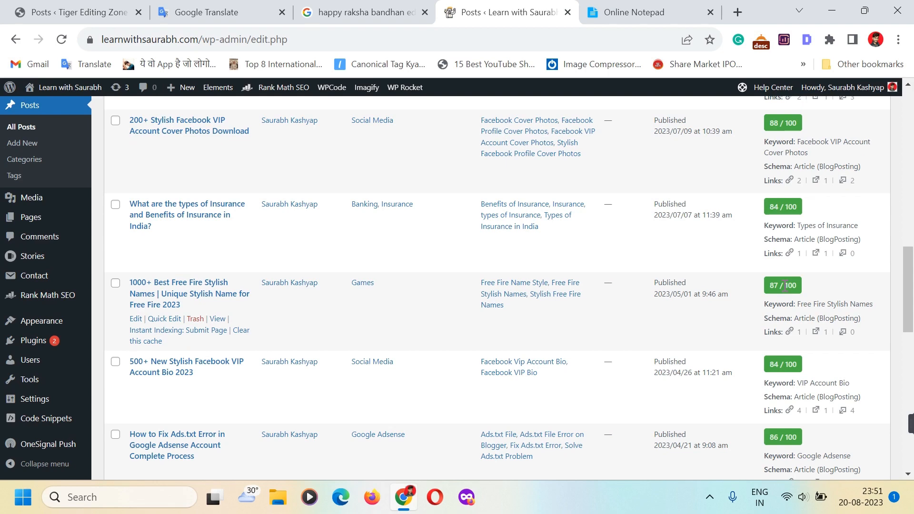
scroll(784, 285, "up", 1)
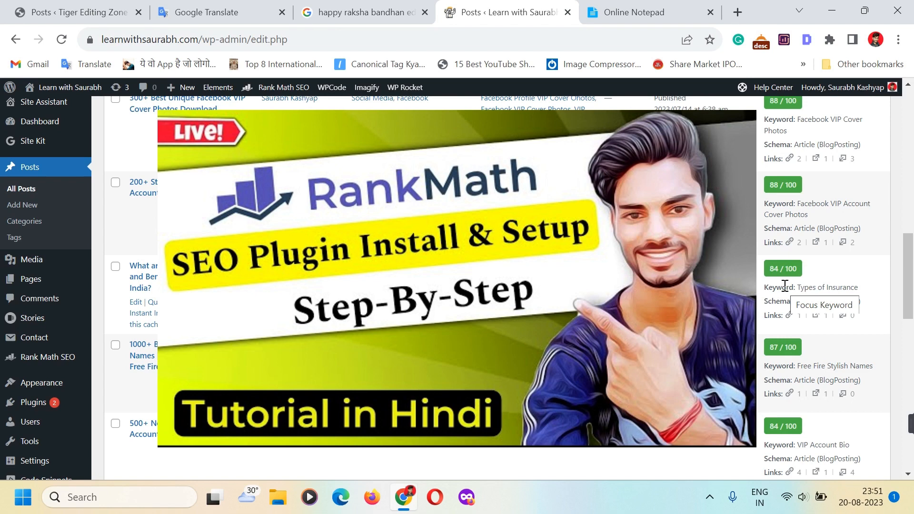
scroll(785, 286, "up", 1)
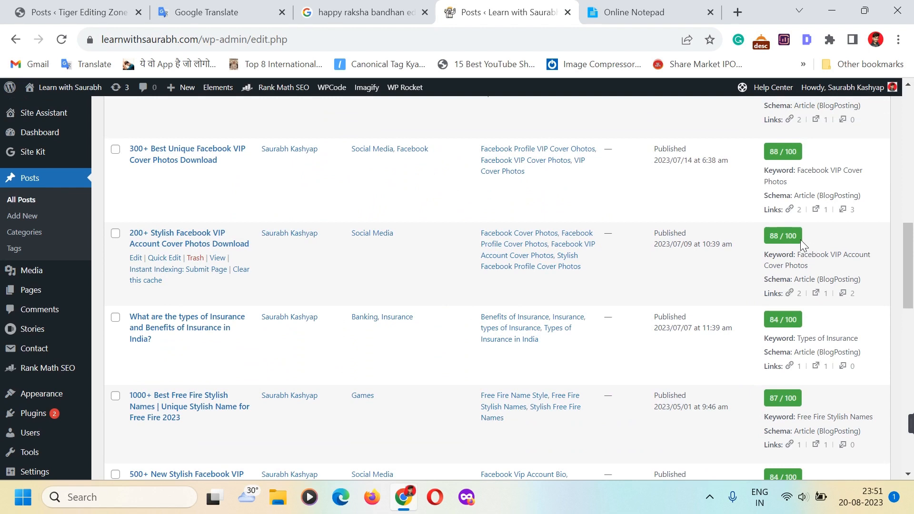
scroll(800, 239, "up", 1)
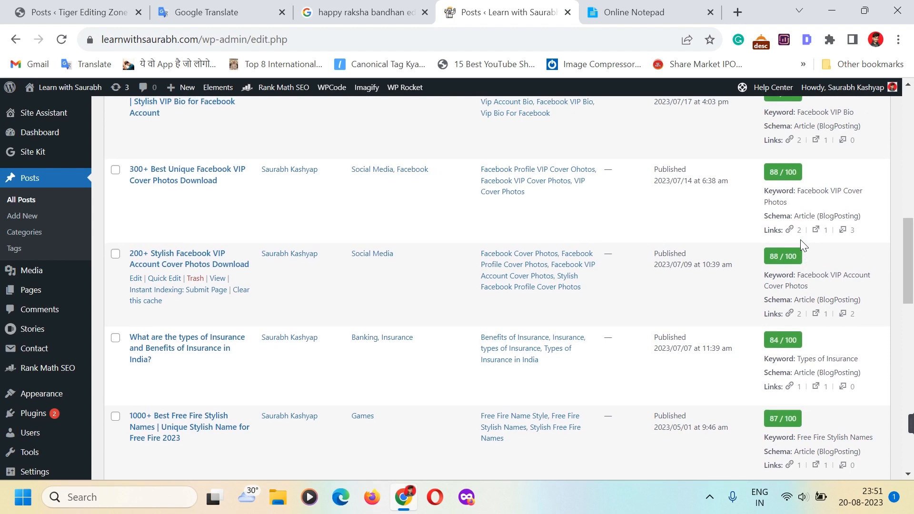
scroll(800, 239, "up", 1)
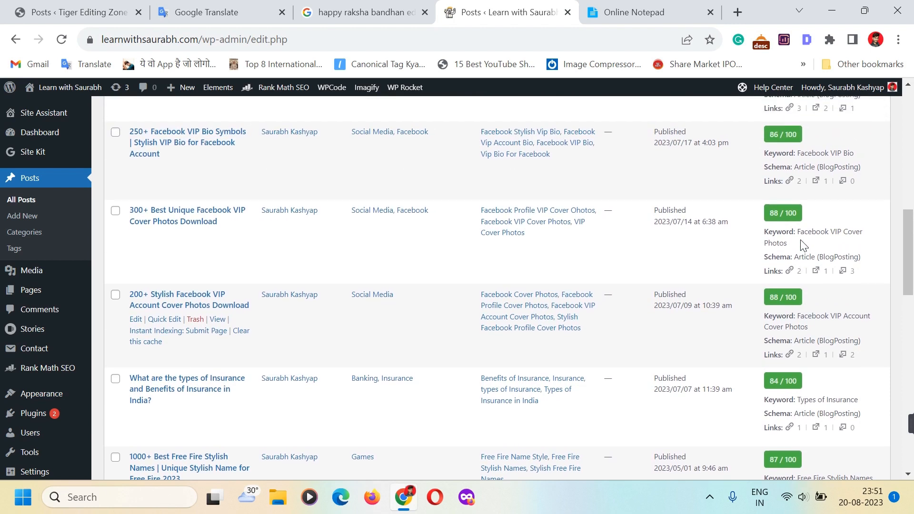
scroll(803, 246, "up", 1)
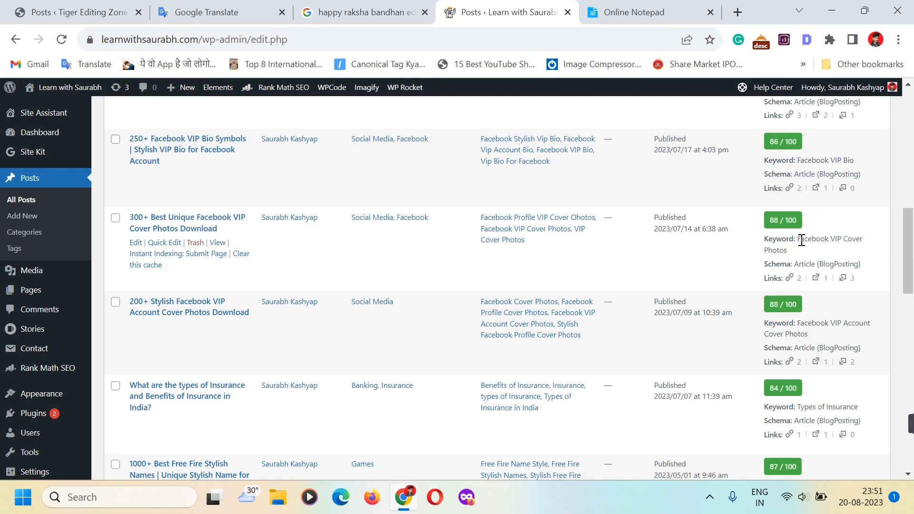
scroll(801, 240, "up", 5)
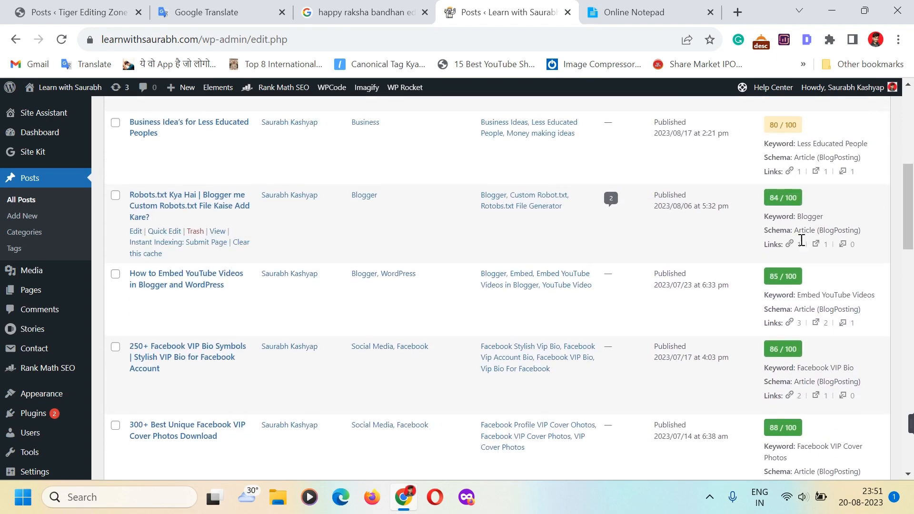
scroll(801, 238, "up", 7)
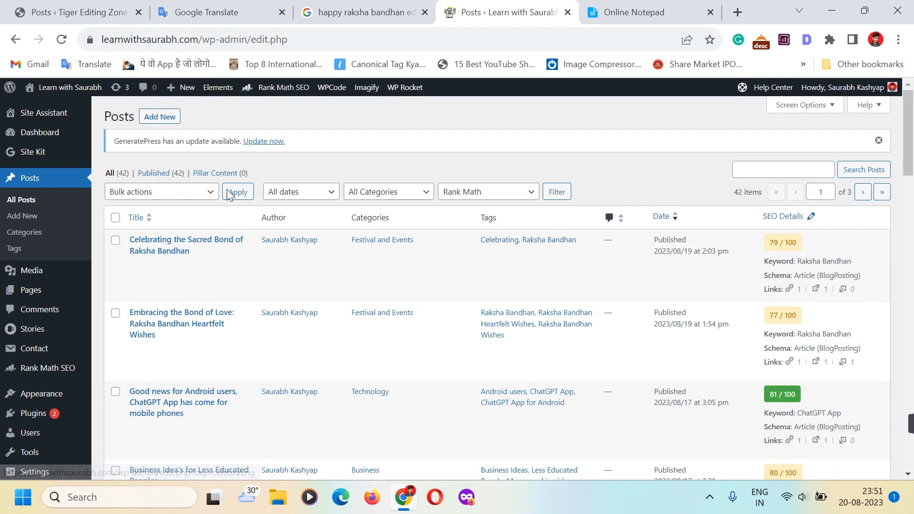
Step: Start a new post and move the title "Best Profitable Micro Niche Blog Ideas List 2023" into it from the Online Notepad draft
left_click(159, 118)
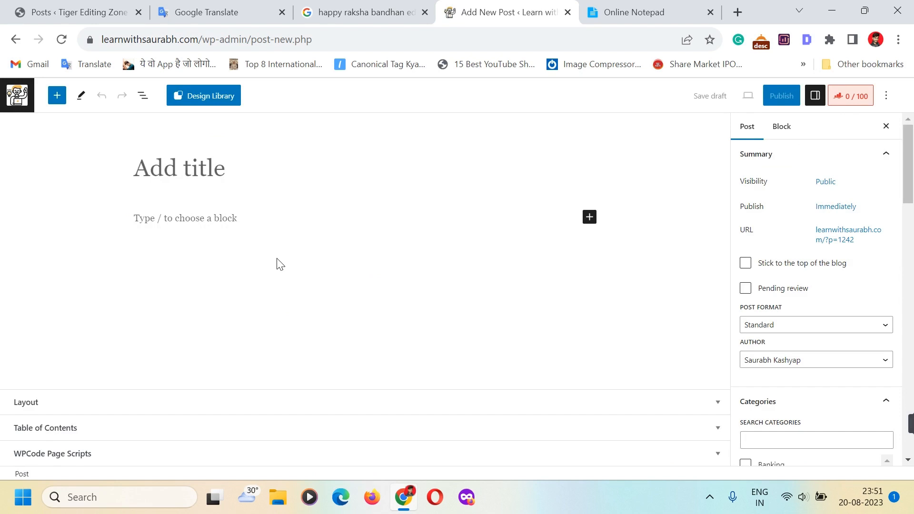
left_click(255, 170)
left_click(632, 12)
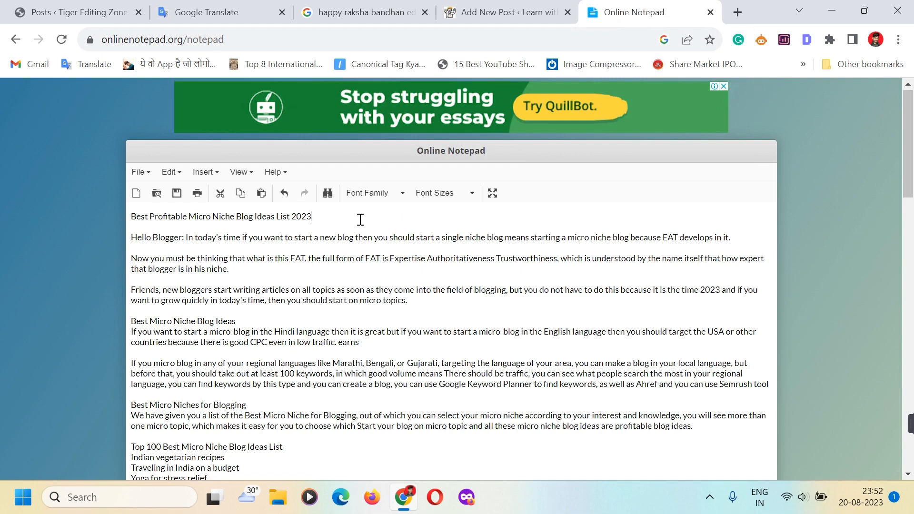
left_click_drag(355, 218, 123, 214)
key("ctrl+c")
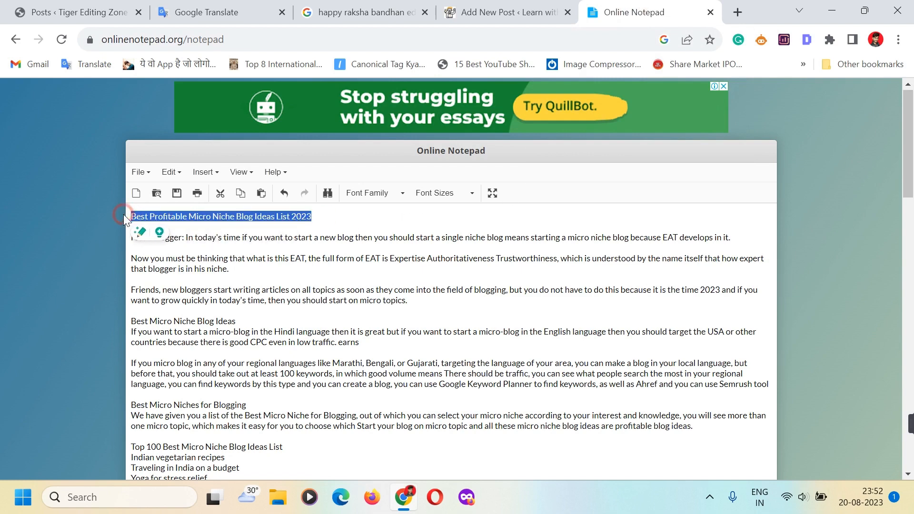
key("ctrl+shift+Tab")
key("ctrl+v")
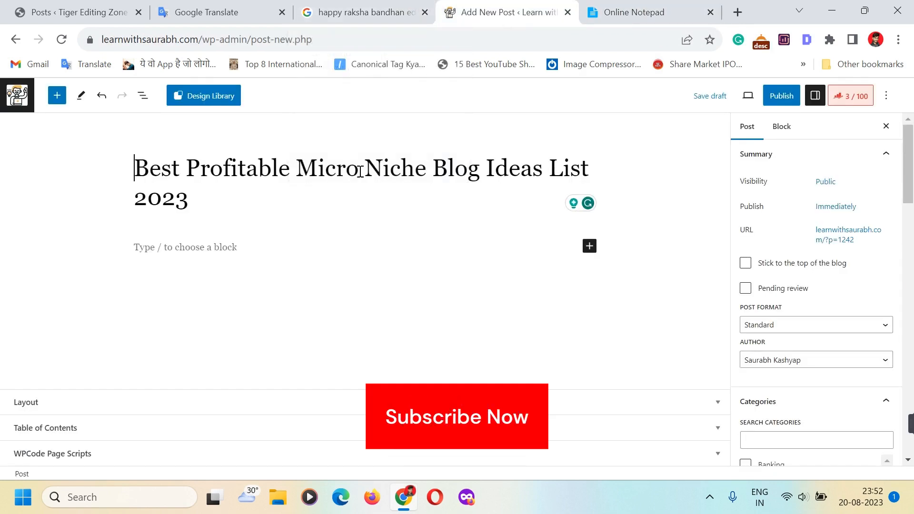
Step: Move the three introductory paragraphs, from "Hello Blogger" to "start on micro topics", from the Online Notepad draft into the post body
left_click(208, 253)
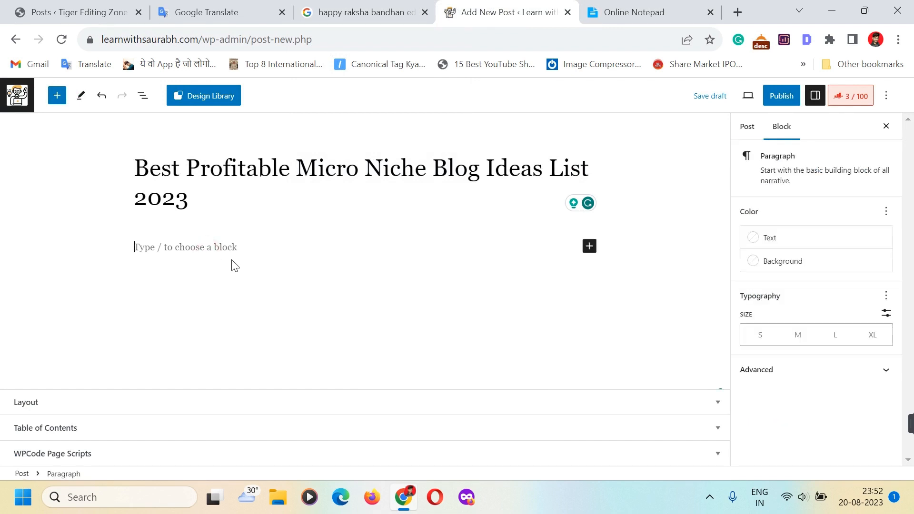
left_click(619, 11)
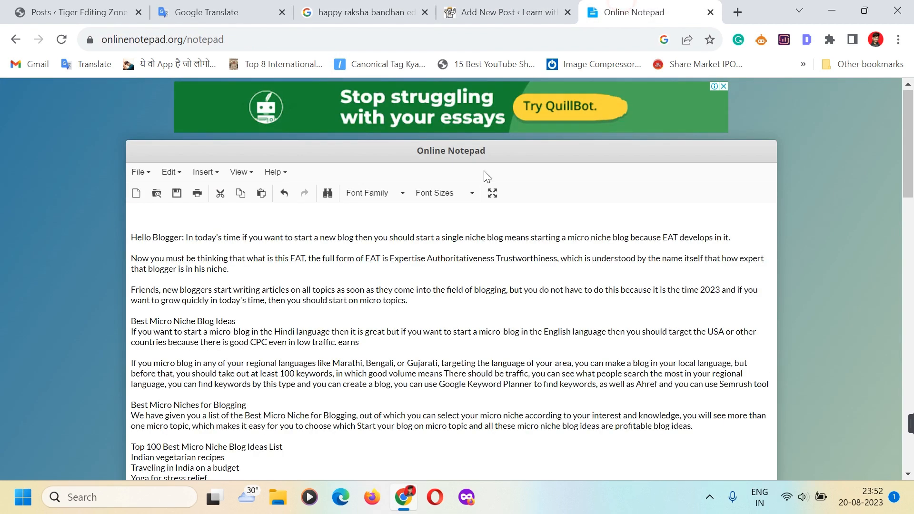
scroll(293, 276, "down", 1)
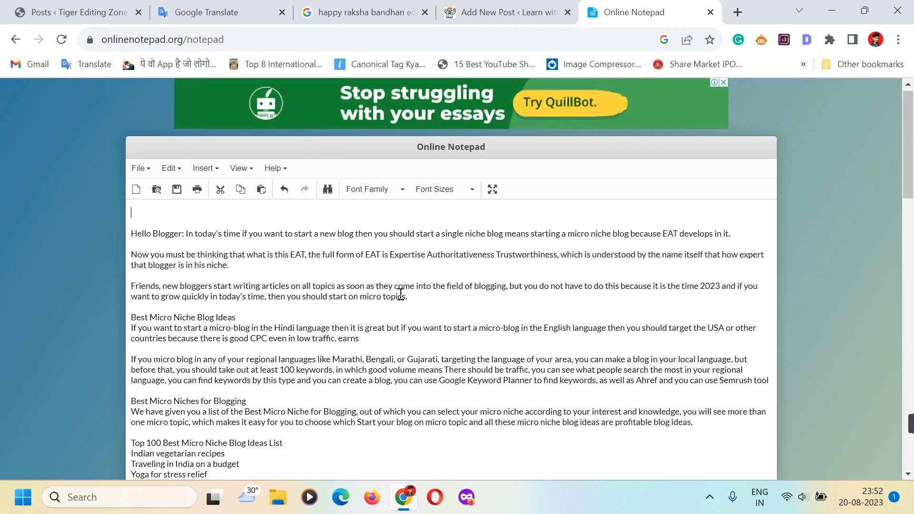
left_click_drag(409, 296, 119, 240)
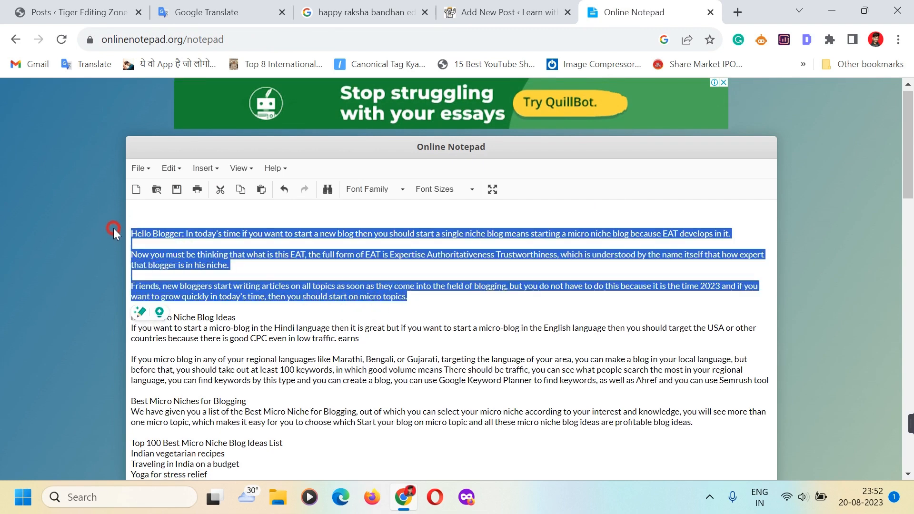
key("ctrl+x")
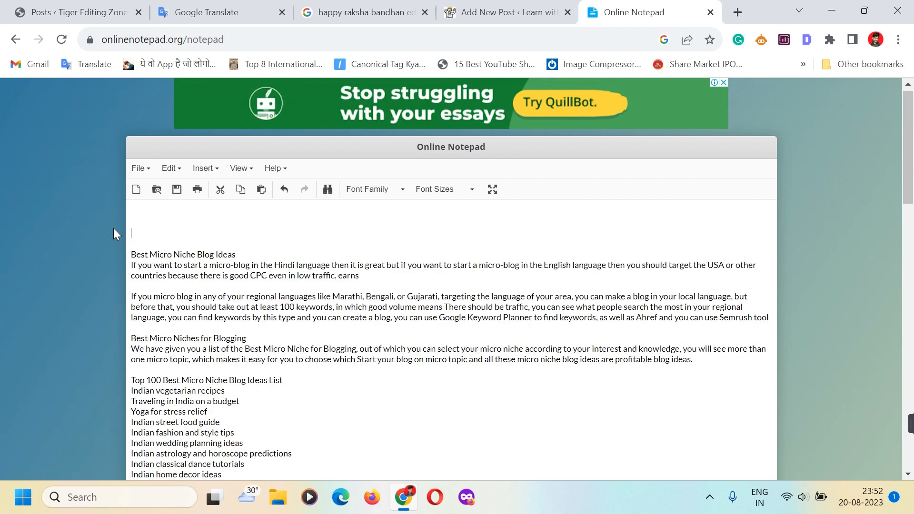
left_click(448, 14)
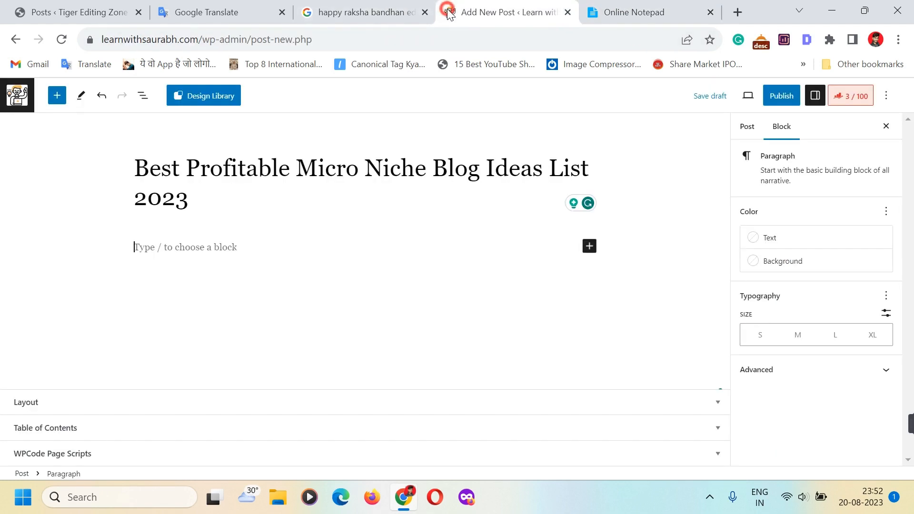
key("ctrl+v")
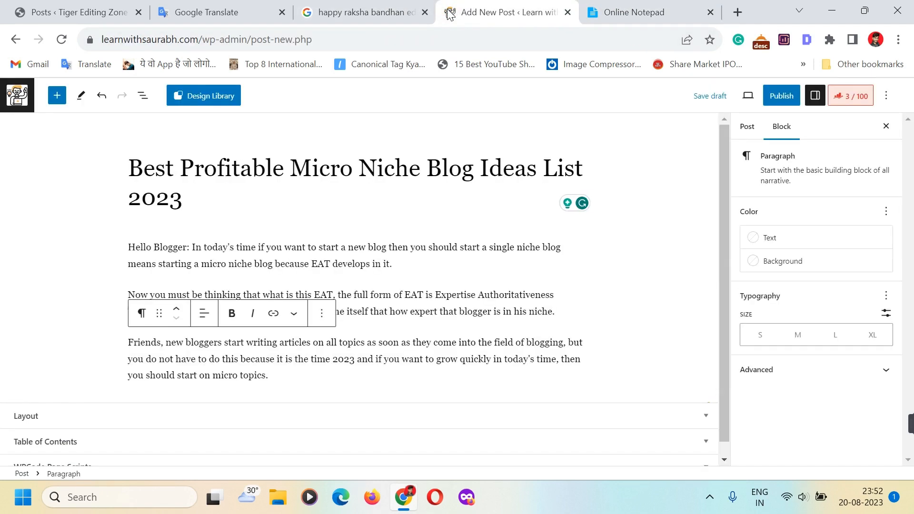
Step: Move "Best Micro Niche Blog Ideas" from the Online Notepad draft to below the post's introduction and turn it into a heading
key("Return")
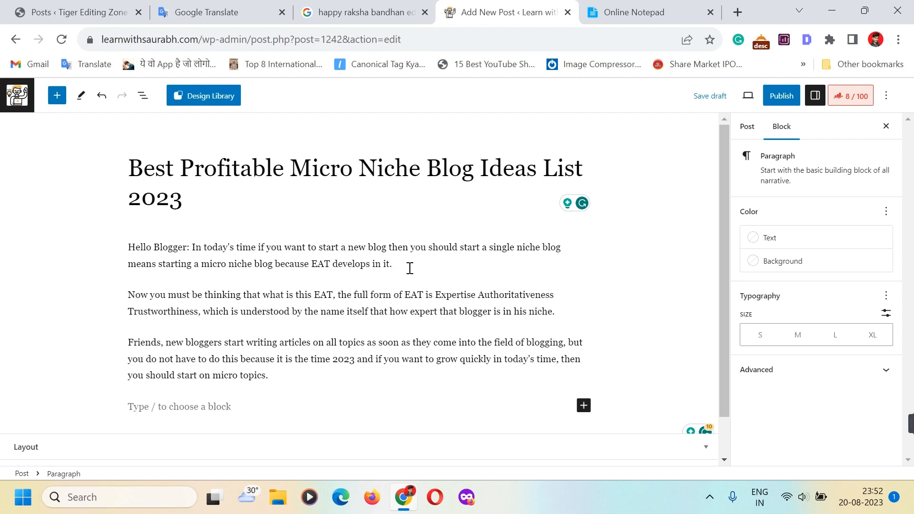
scroll(408, 268, "down", 1)
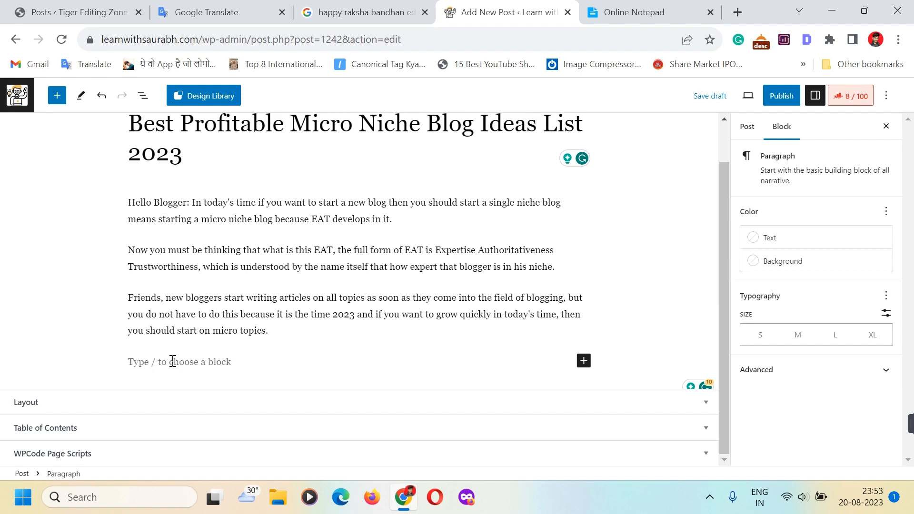
left_click(614, 11)
left_click_drag(131, 255, 240, 253)
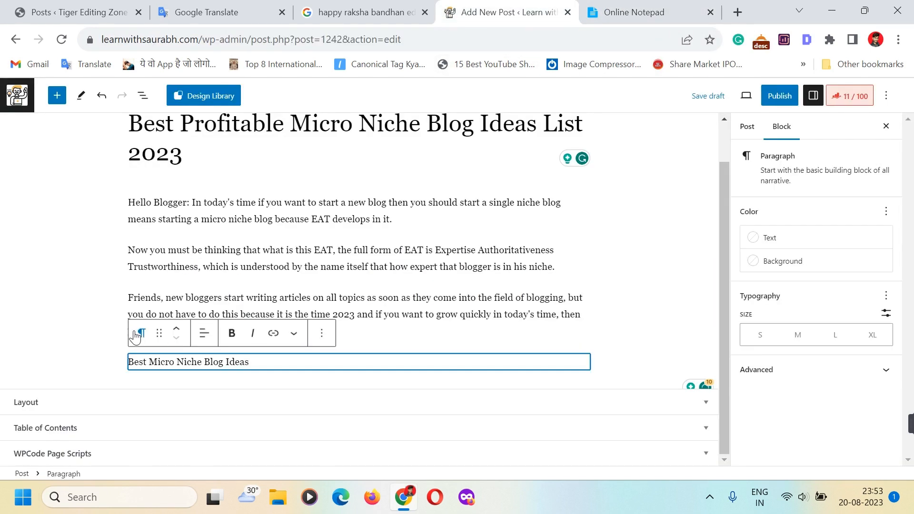
left_click(141, 335)
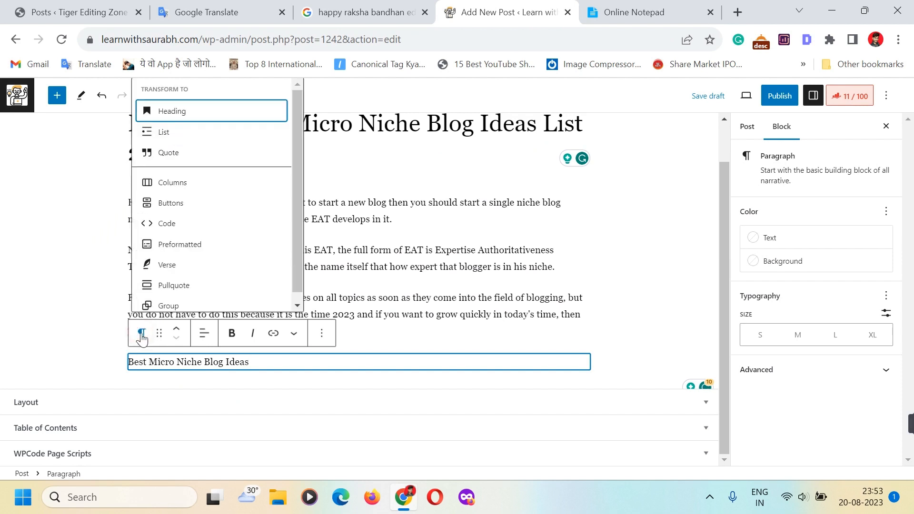
left_click(205, 119)
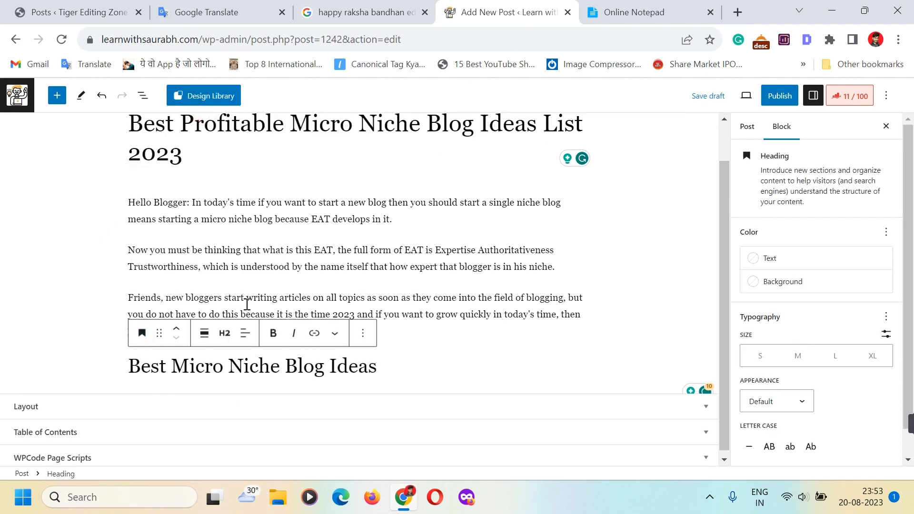
Step: Make the "Best Micro Niche Blog Ideas" heading bold and start an empty paragraph below it
left_click(274, 367)
key("ctrl+a")
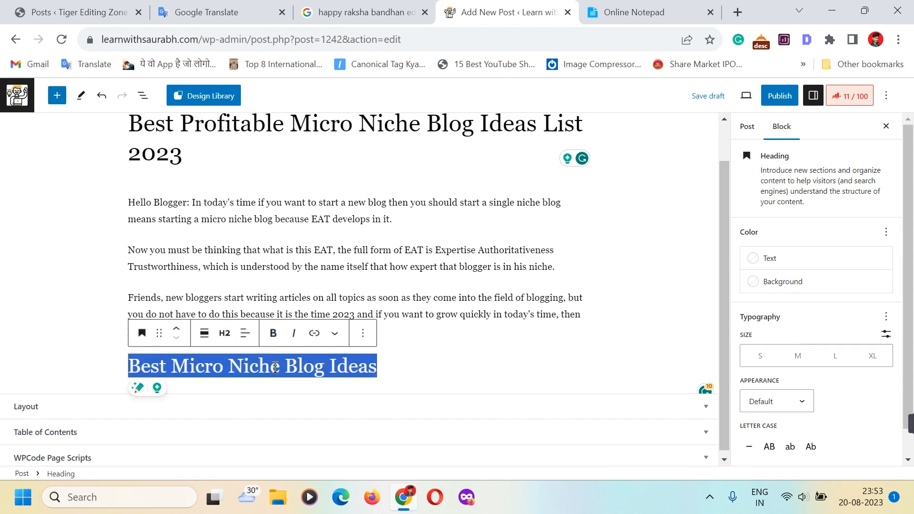
key("Right")
key("ctrl+a")
key("ctrl+b")
key("Right")
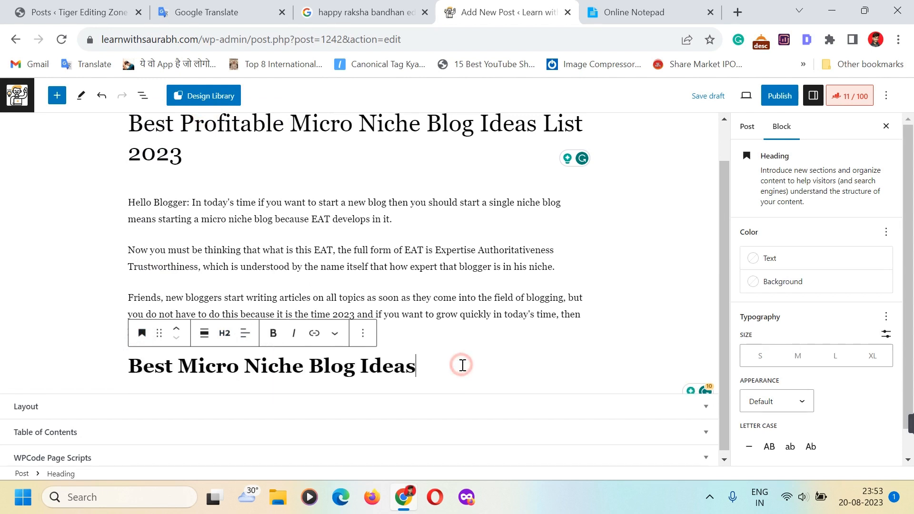
key("Return")
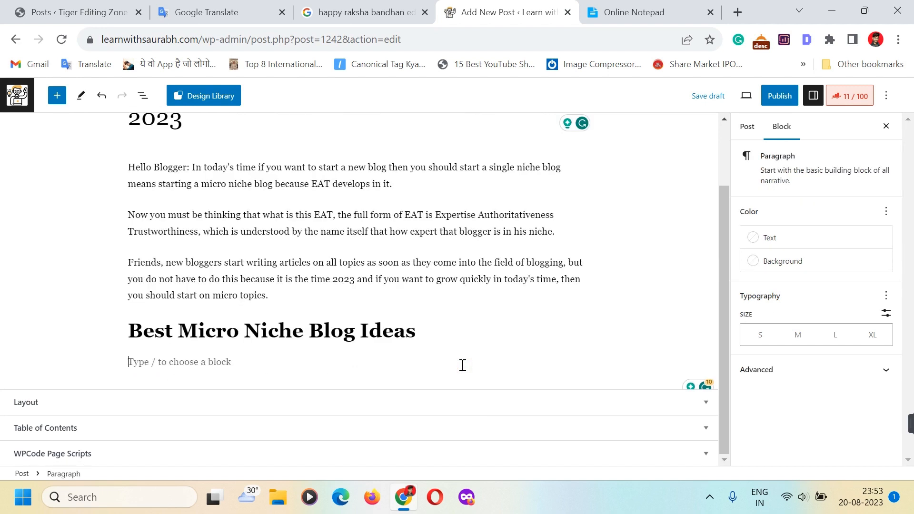
Step: Move the two paragraphs from "If you want to start a micro-blog" to "Semrush tool" from the Online Notepad draft to below the "Best Micro Niche Blog Ideas" heading
scroll(321, 291, "up", 2)
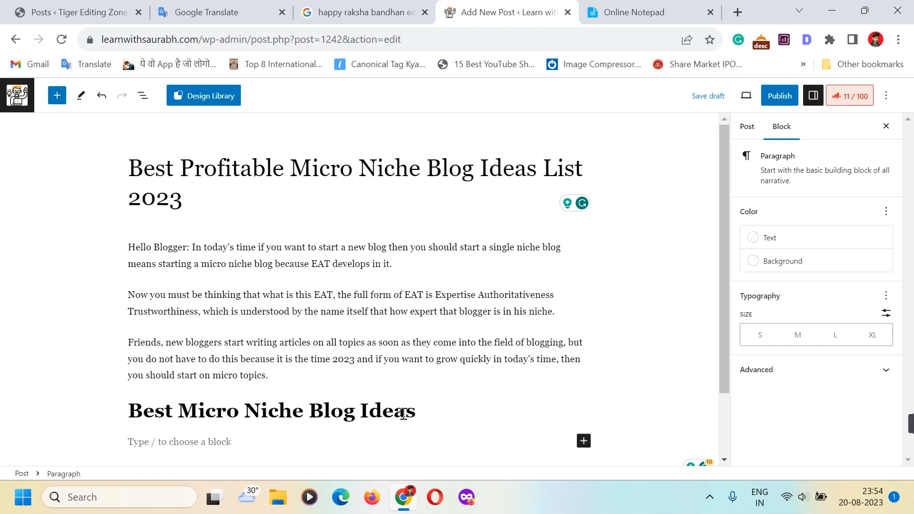
scroll(337, 386, "down", 2)
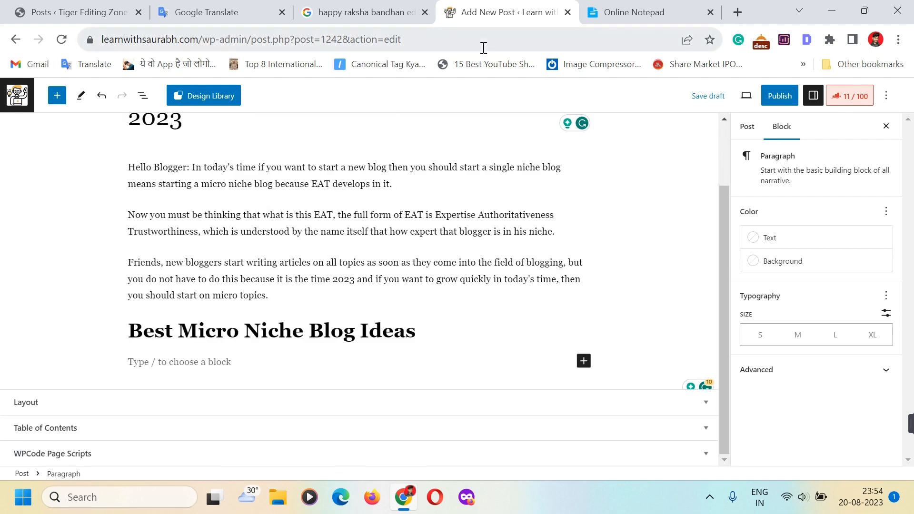
left_click(621, 6)
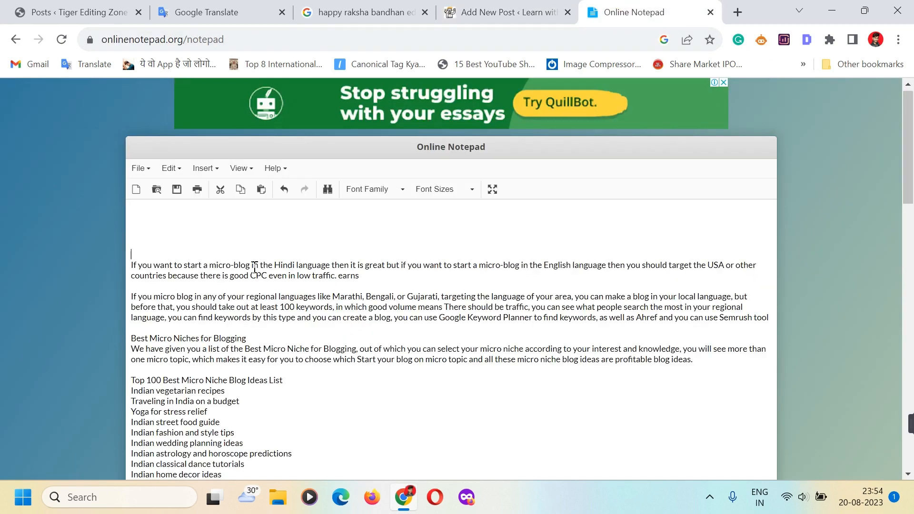
left_click_drag(128, 262, 799, 332)
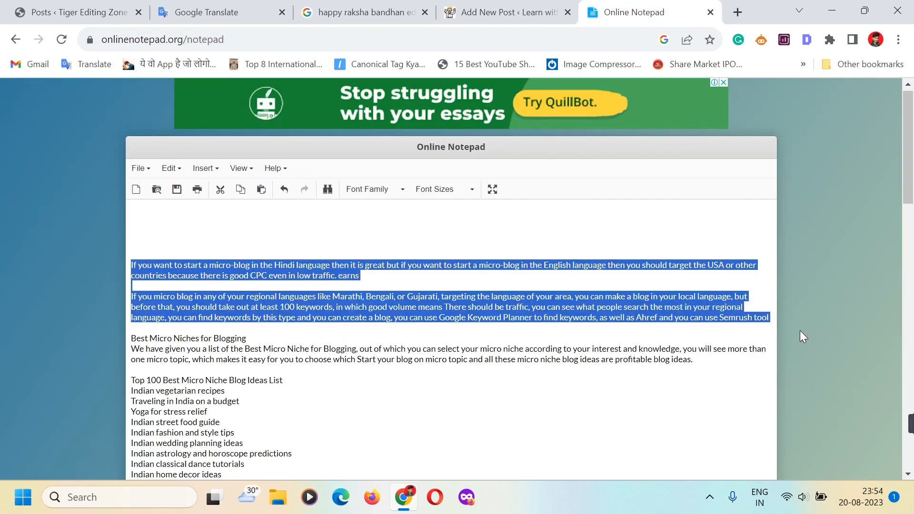
key("ctrl+x")
left_click(486, 16)
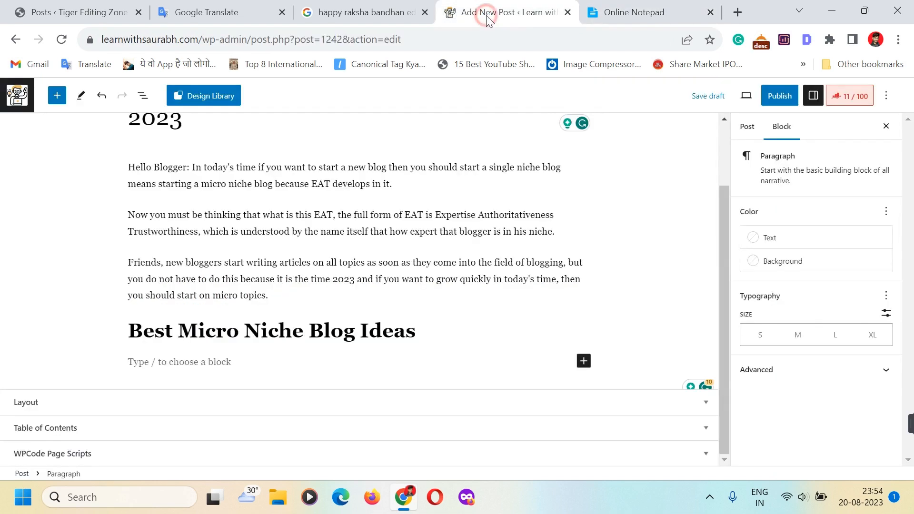
left_click(187, 361)
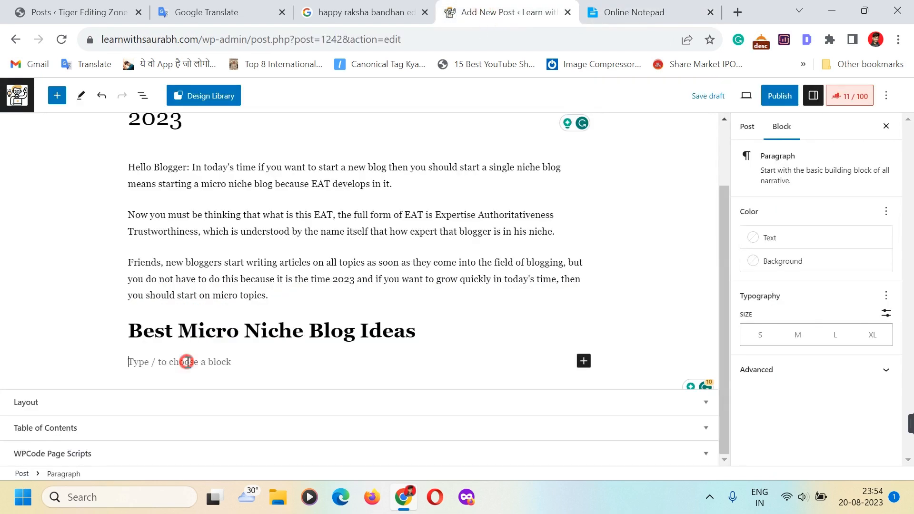
key("ctrl+v")
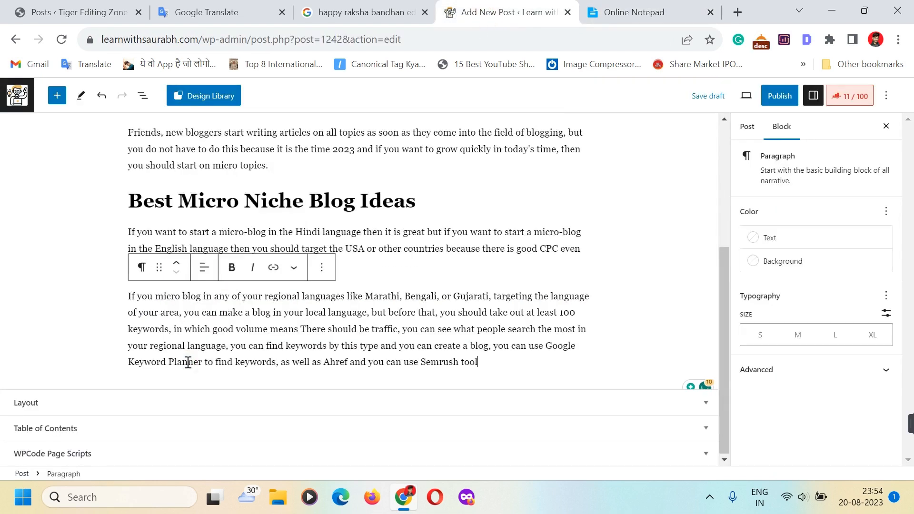
key("Return")
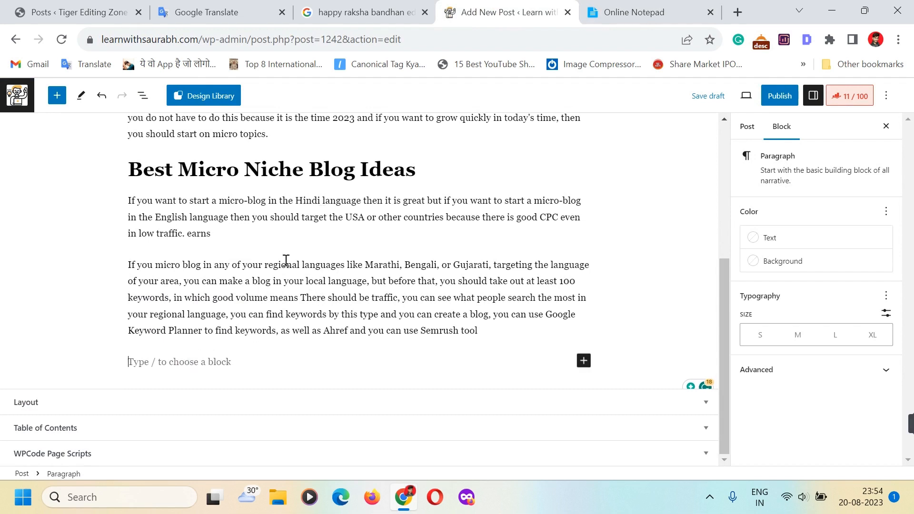
Step: Move "Best Micro Niches for Blogging" from the Online Notepad draft to the end of the post and turn it into a heading
left_click(627, 11)
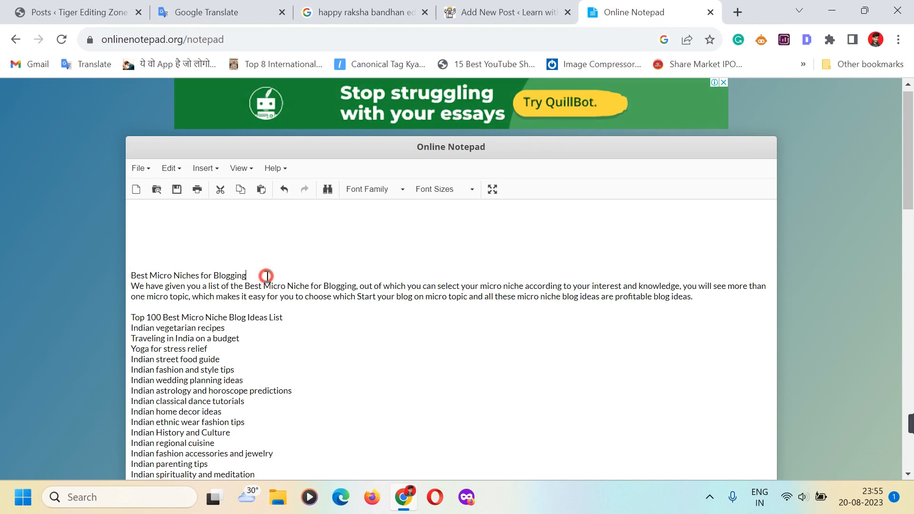
left_click_drag(263, 274, 134, 276)
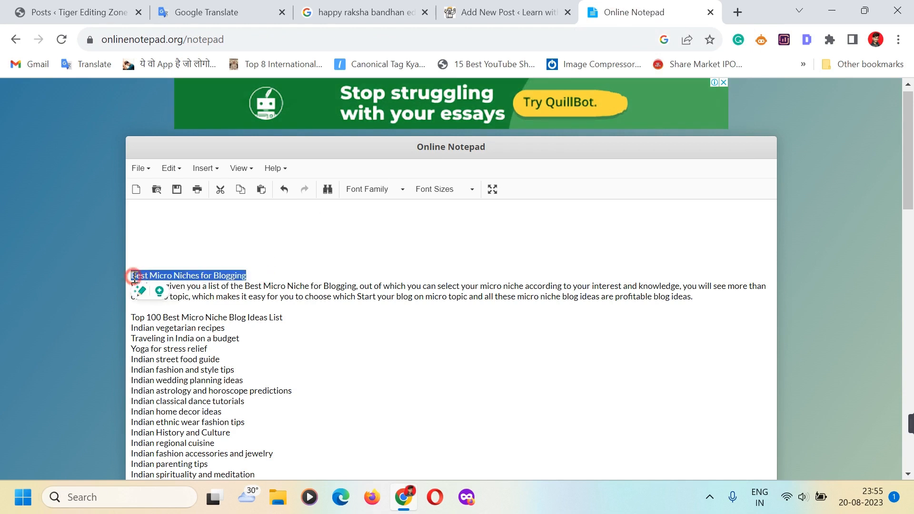
key("ctrl+x")
left_click(476, 9)
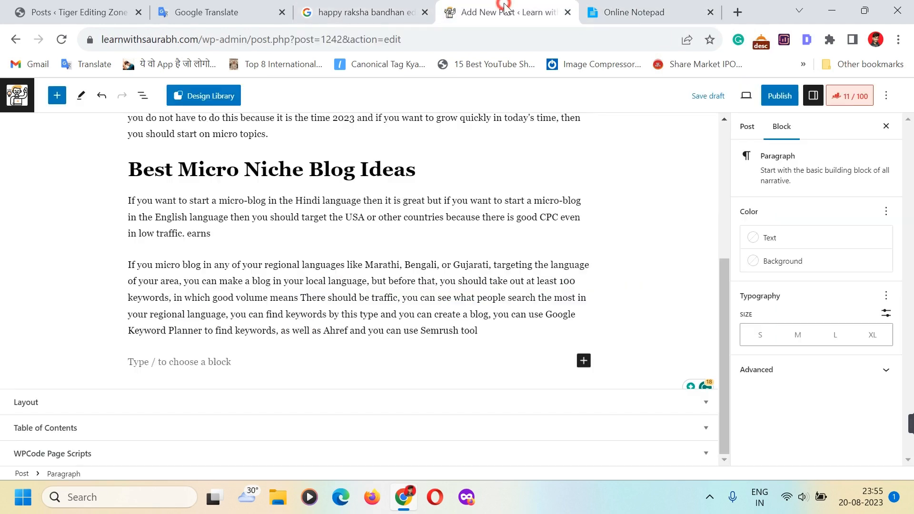
key("ctrl+v")
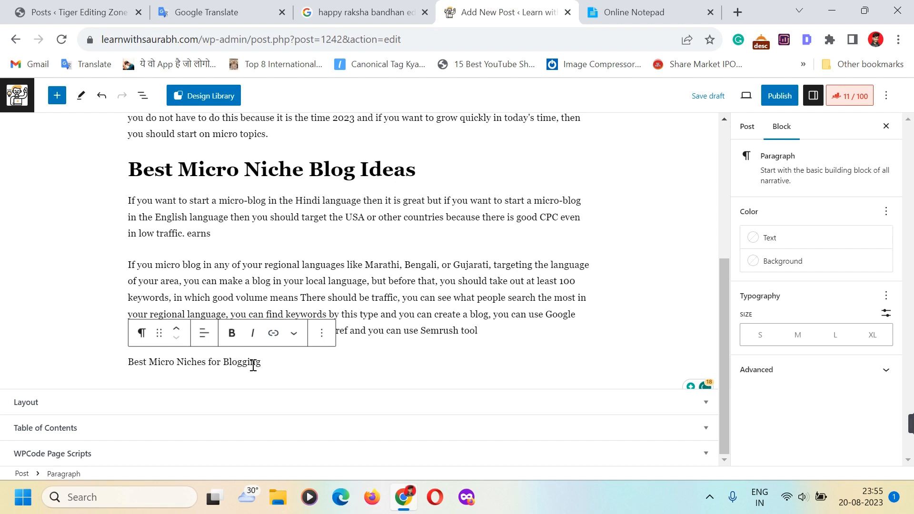
left_click(142, 332)
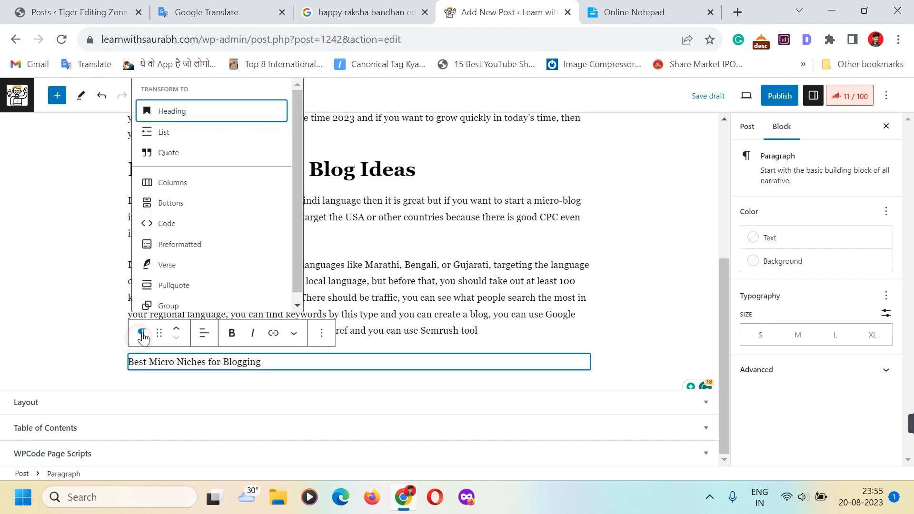
left_click(210, 114)
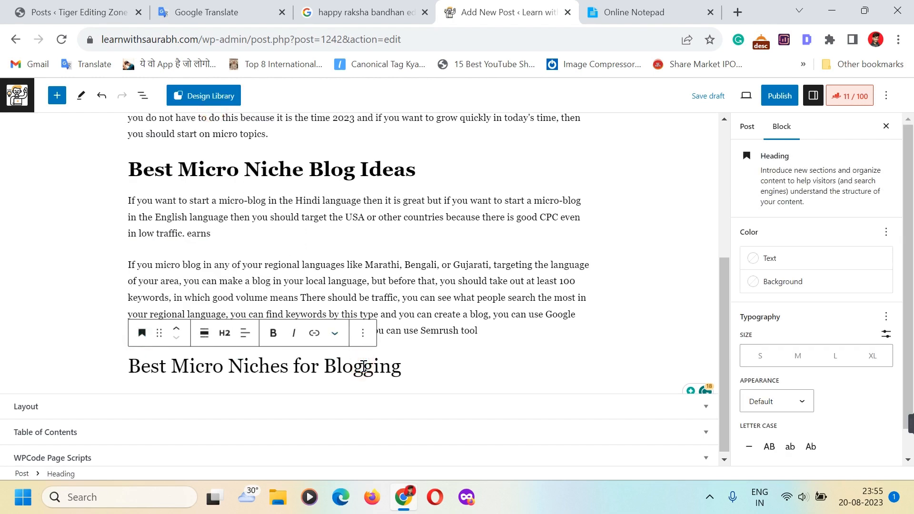
Step: Set the "Best Micro Niches for Blogging" heading to level H3, make it bold and start an empty paragraph below it
scroll(331, 194, "up", 5)
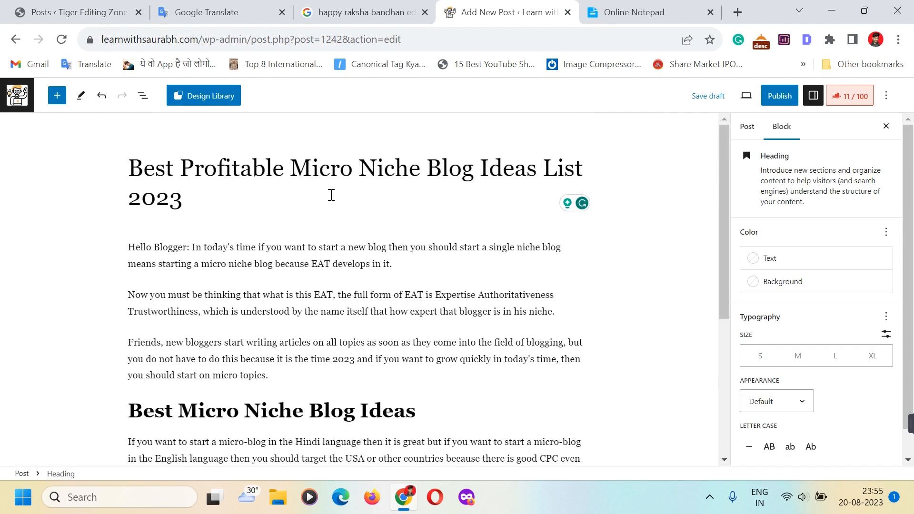
scroll(324, 186, "down", 2)
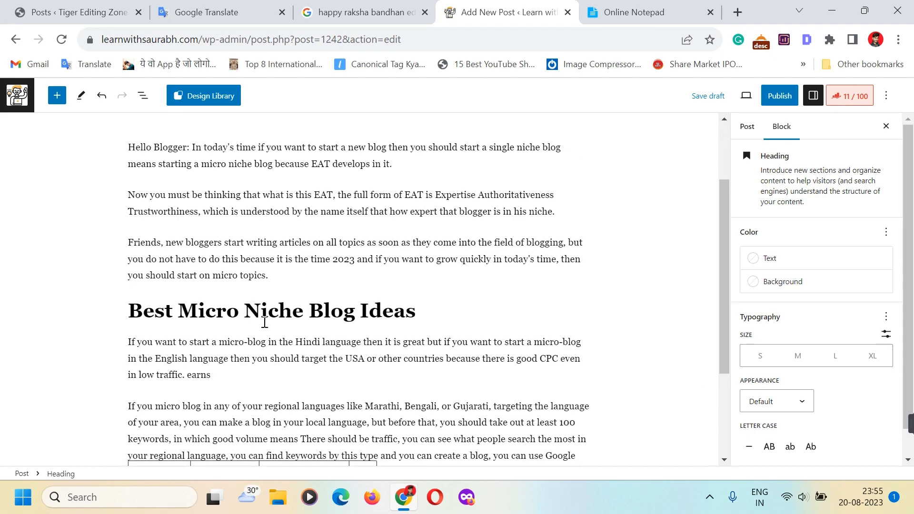
scroll(288, 312, "down", 3)
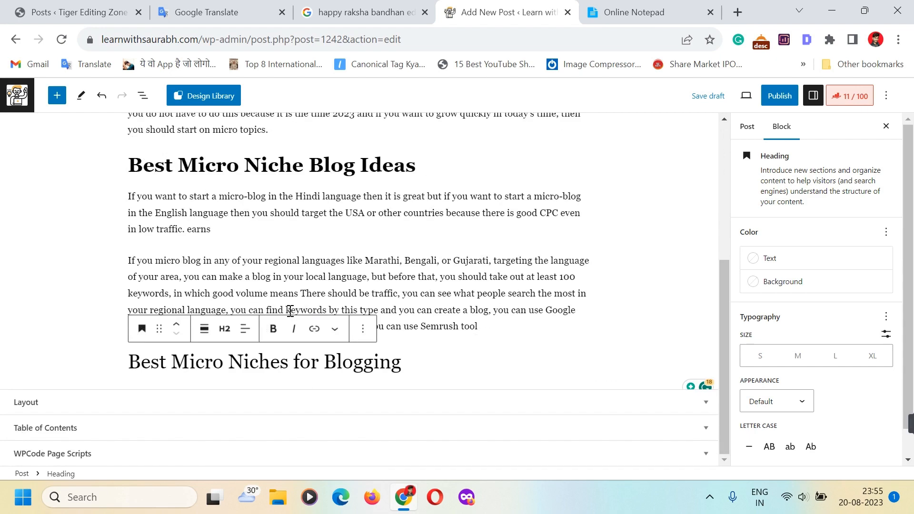
left_click(235, 359)
left_click(224, 328)
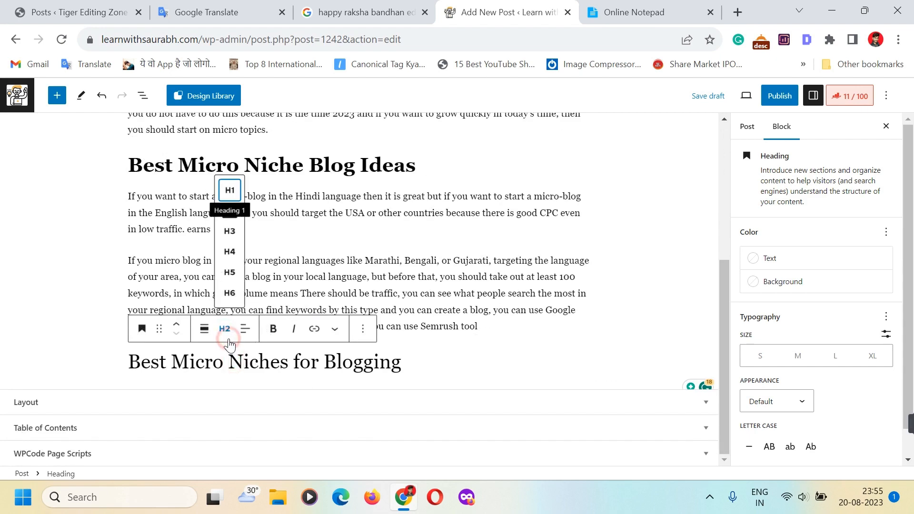
left_click(230, 232)
left_click(354, 365)
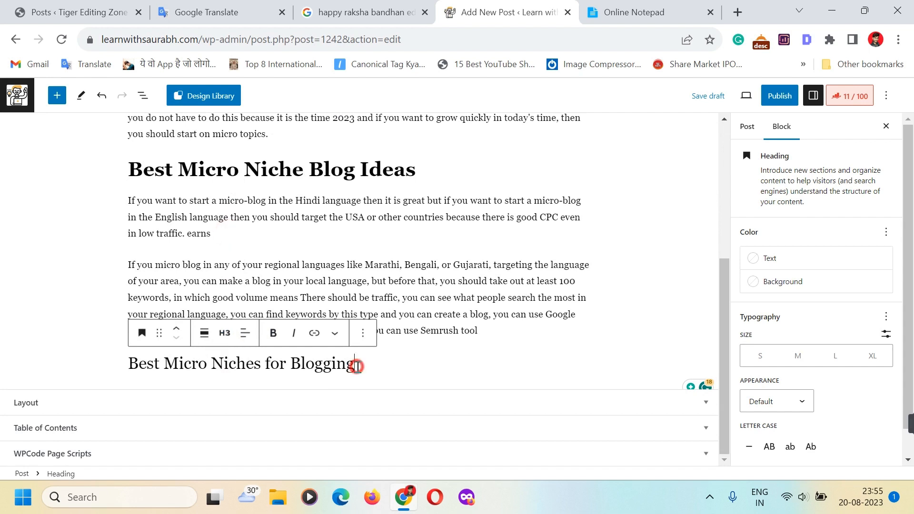
triple_click(357, 367)
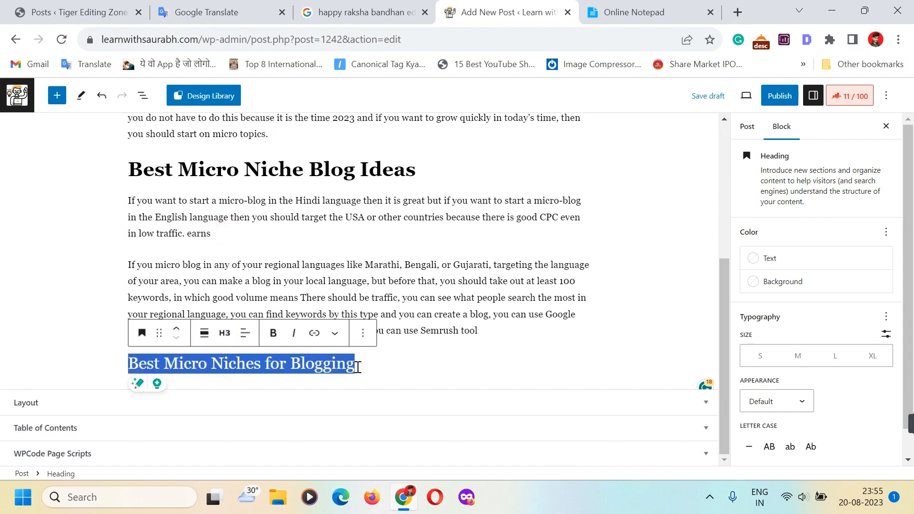
key("ctrl+b")
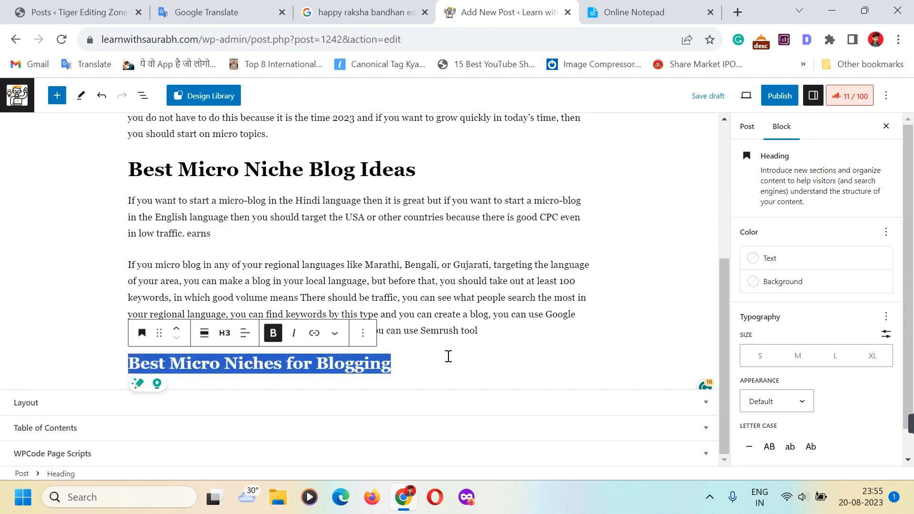
left_click(435, 364)
key("Return")
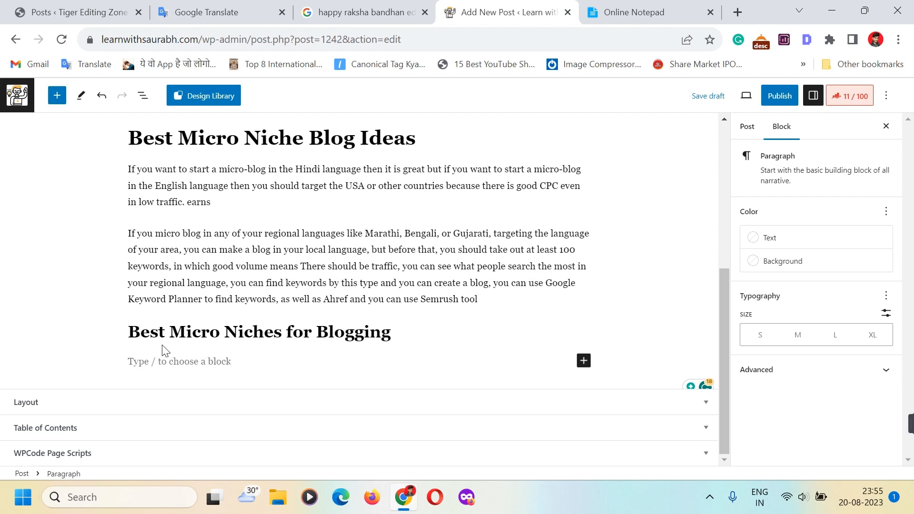
Step: Move the paragraph beginning "We have given you a list" from the Online Notepad draft to below the "Best Micro Niches for Blogging" heading
left_click(633, 12)
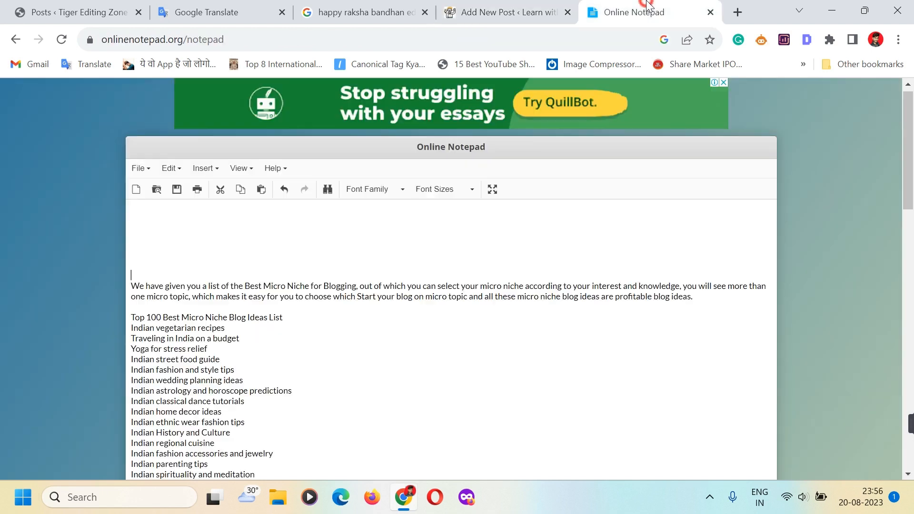
left_click_drag(133, 285, 725, 296)
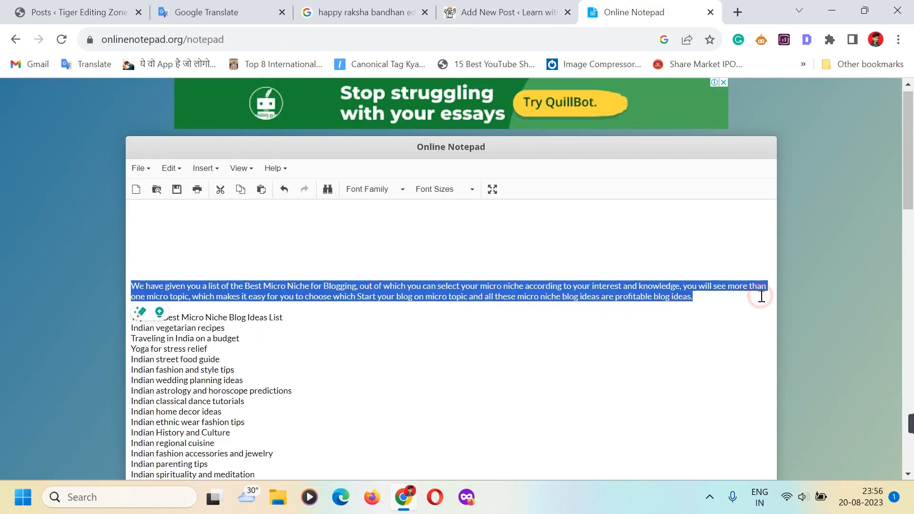
key("ctrl+x")
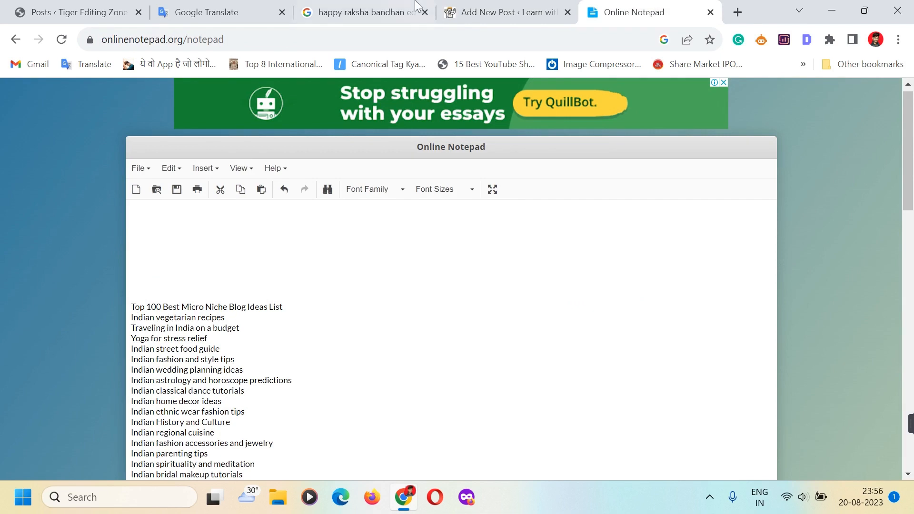
left_click(510, 4)
key("ctrl+v")
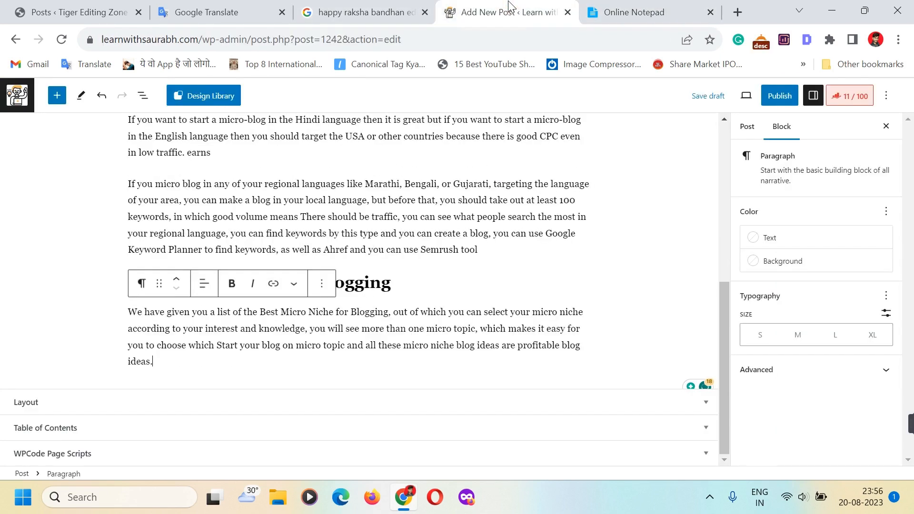
key("Return")
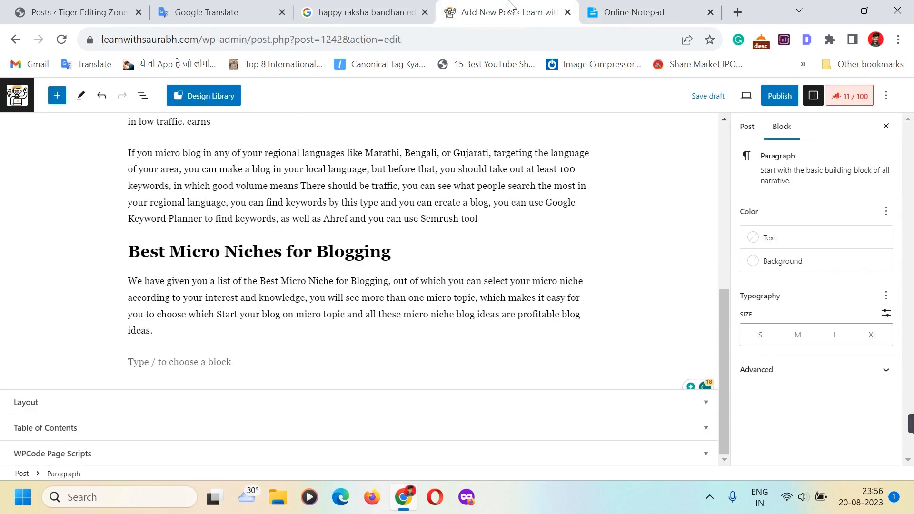
Step: Move "Top 100 Best Micro Niche Blog Ideas List" from the Online Notepad draft to the end of the post and turn it into a heading
key("ctrl+Tab")
left_click_drag(283, 306, 131, 309)
key("BackSpace")
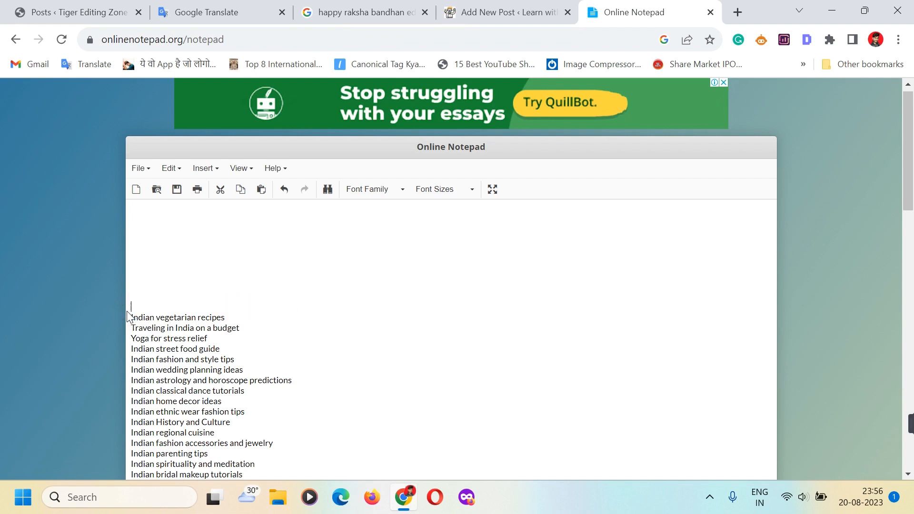
left_click(525, 6)
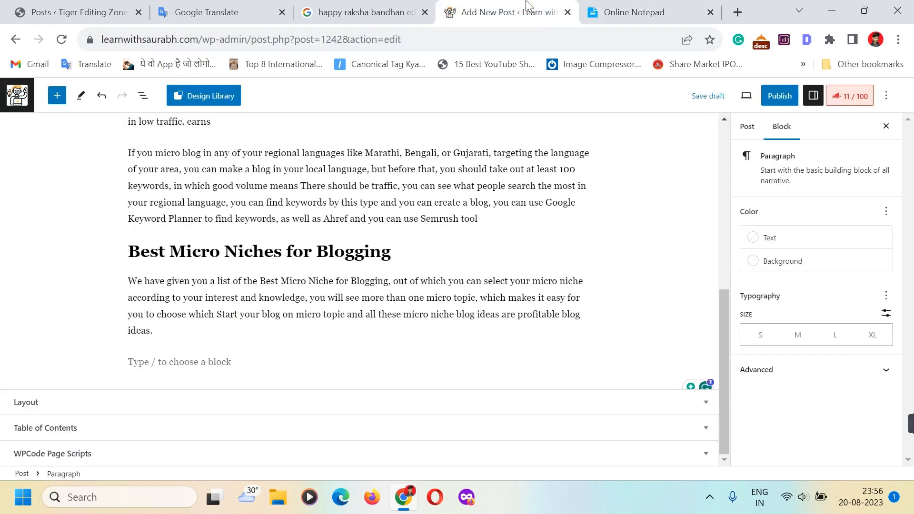
key("ctrl+v")
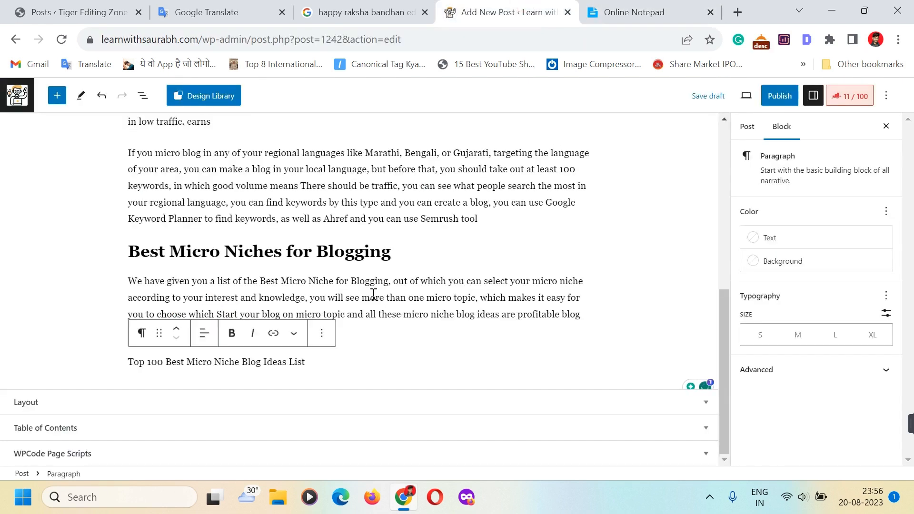
left_click(139, 336)
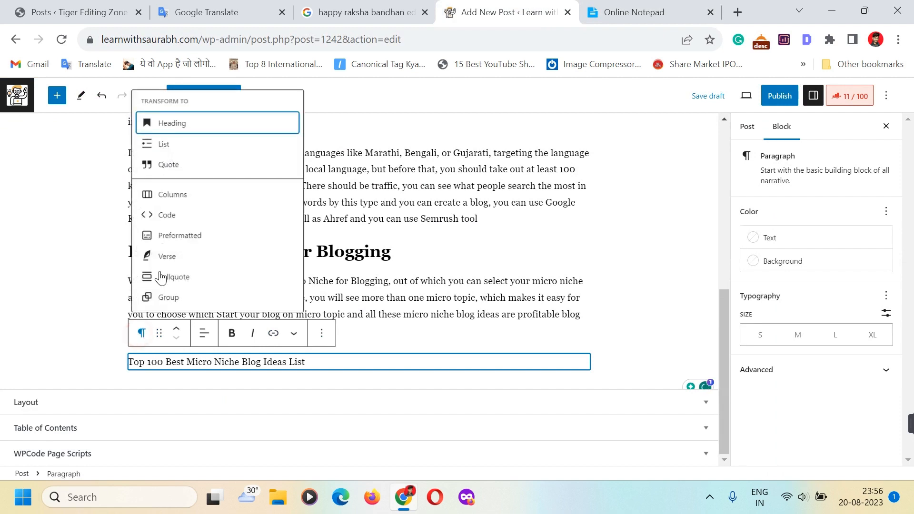
left_click(203, 125)
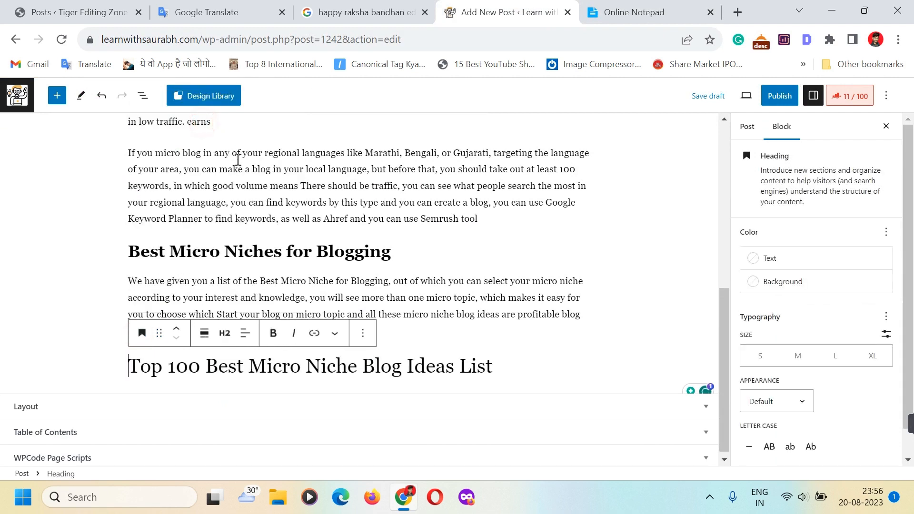
Step: Set the "Top 100 Best Micro Niche Blog Ideas List" heading to level H4, make it bold and start an empty paragraph below it
left_click(224, 333)
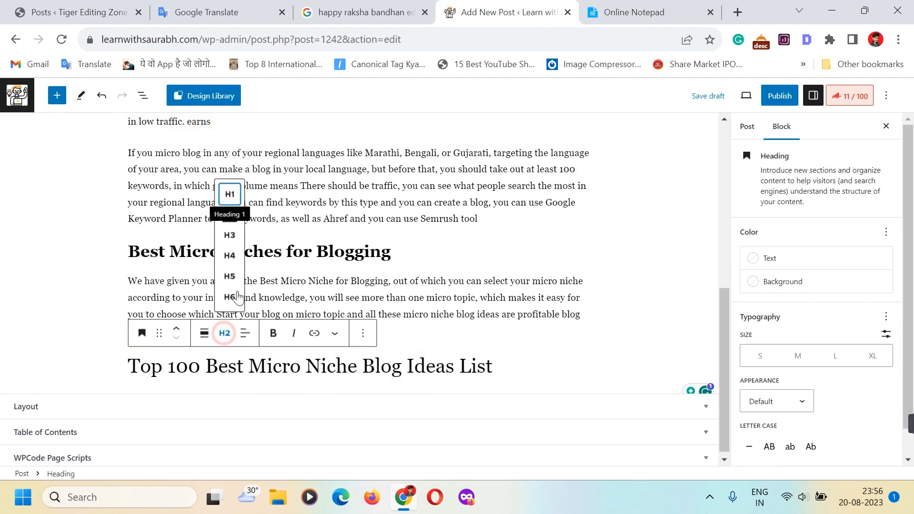
left_click(228, 261)
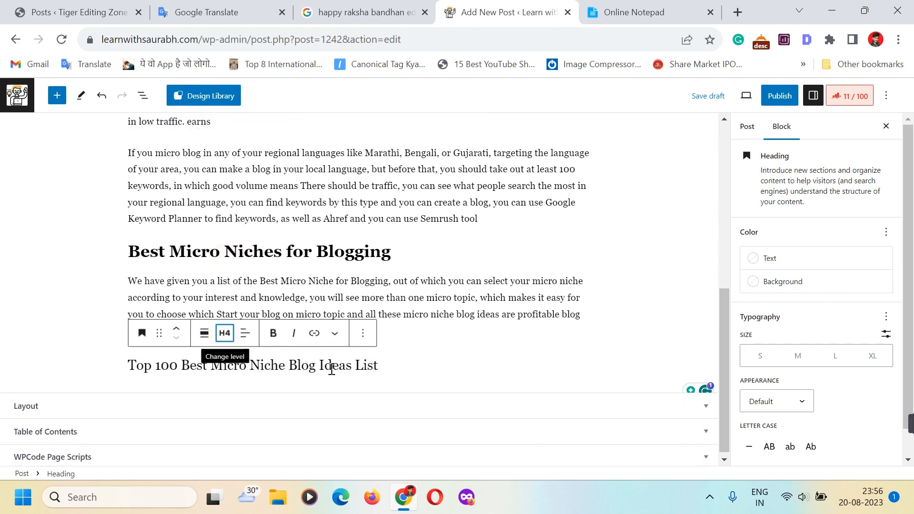
triple_click(332, 370)
key("ctrl+b")
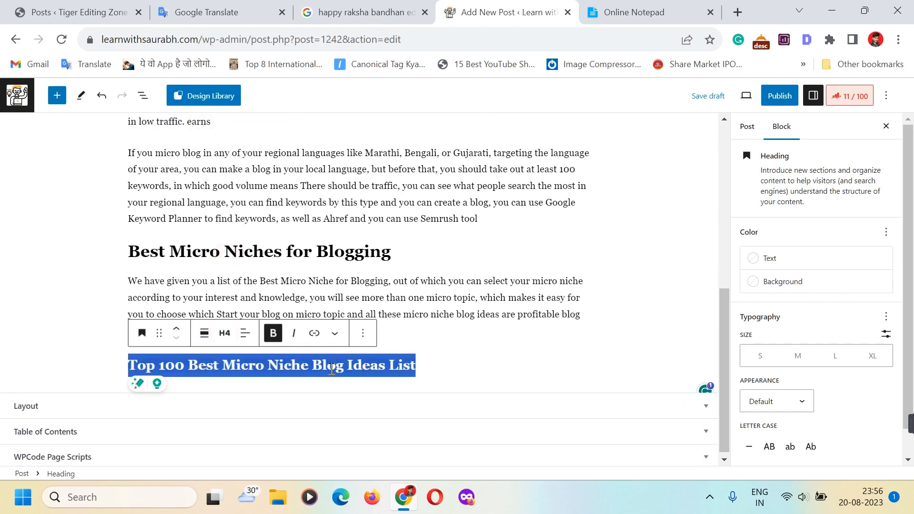
left_click(443, 362)
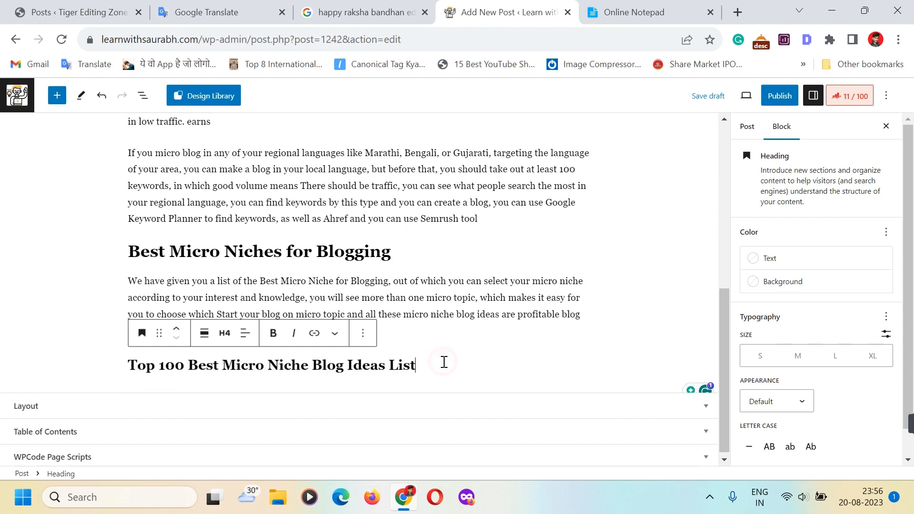
key("Return")
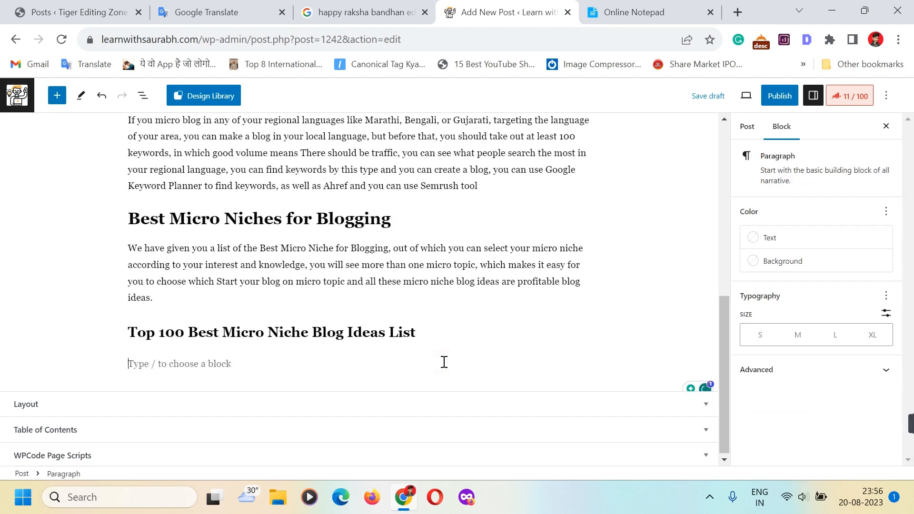
Step: Move the ideas from "Indian vegetarian recipes" to "Indian Beauty and Wellness for pregnant women" from the Online Notepad draft to below the Top 100 heading
scroll(443, 361, "up", 7)
scroll(444, 362, "down", 7)
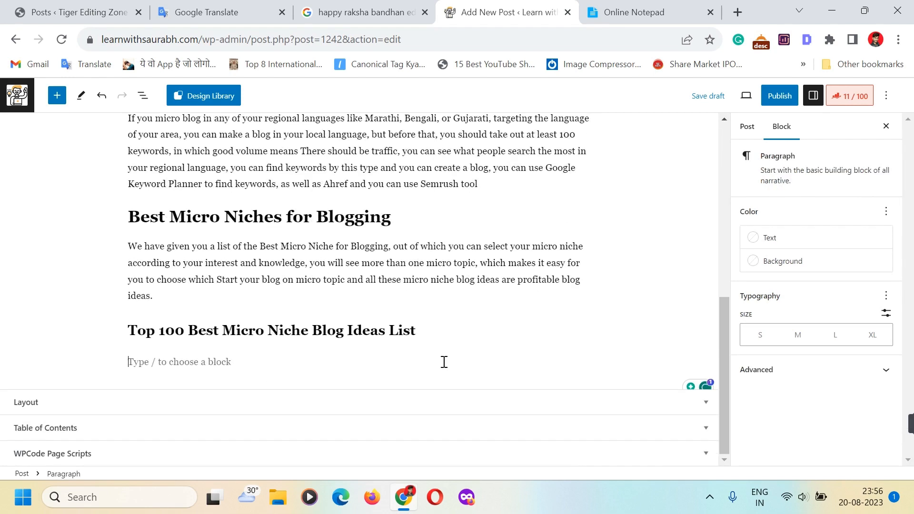
left_click(635, 12)
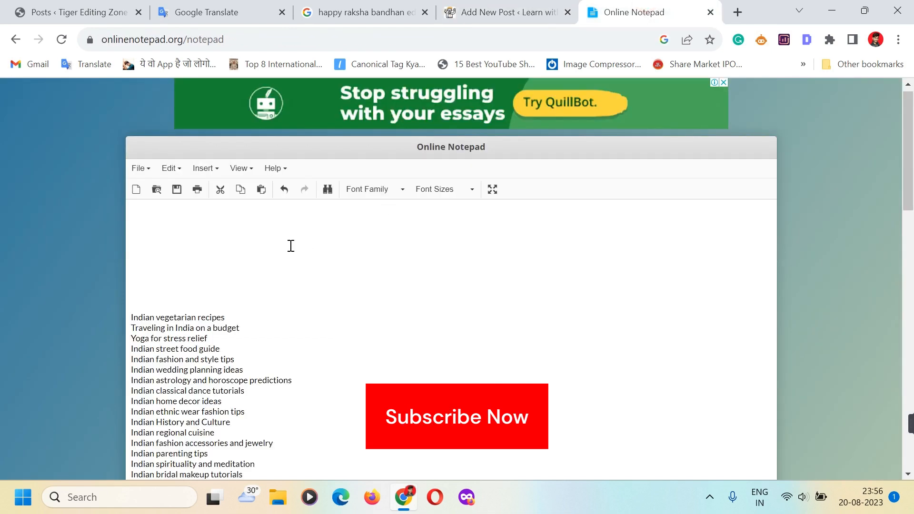
scroll(290, 245, "down", 10)
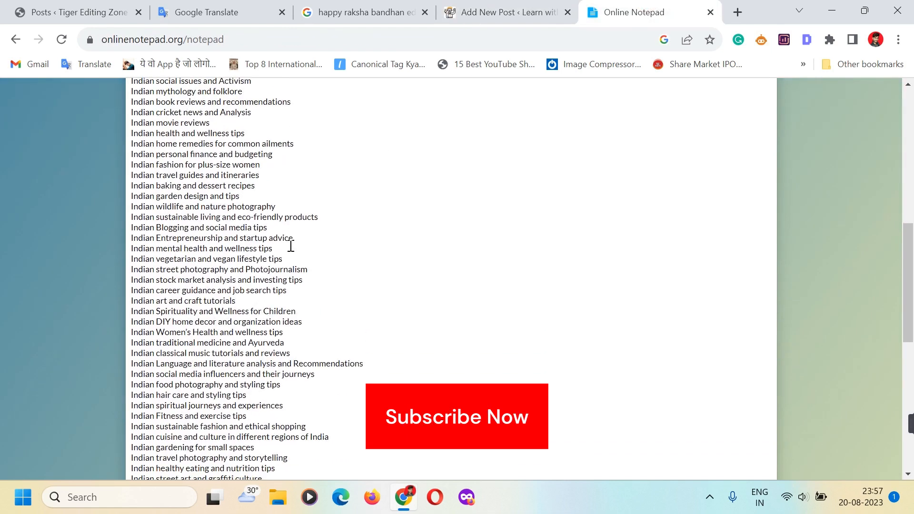
scroll(291, 245, "up", 6)
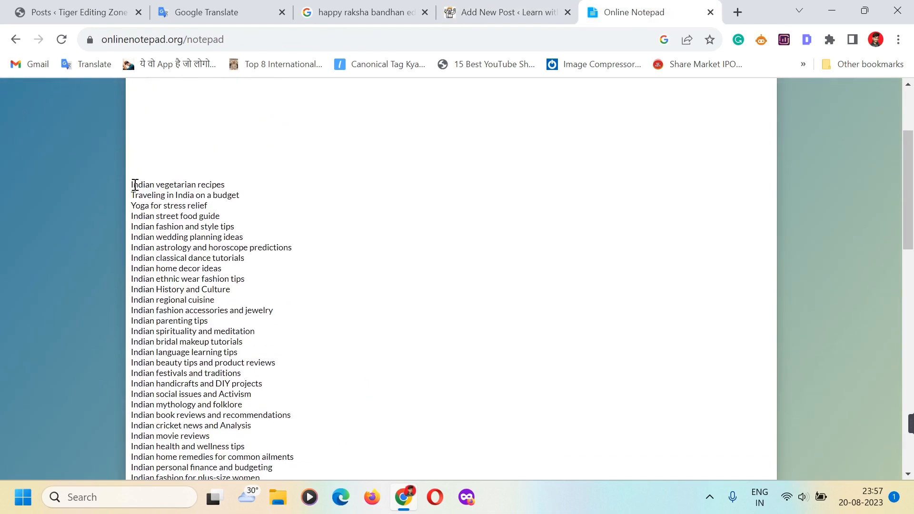
left_click_drag(131, 184, 131, 184)
left_click_drag(130, 184, 129, 214)
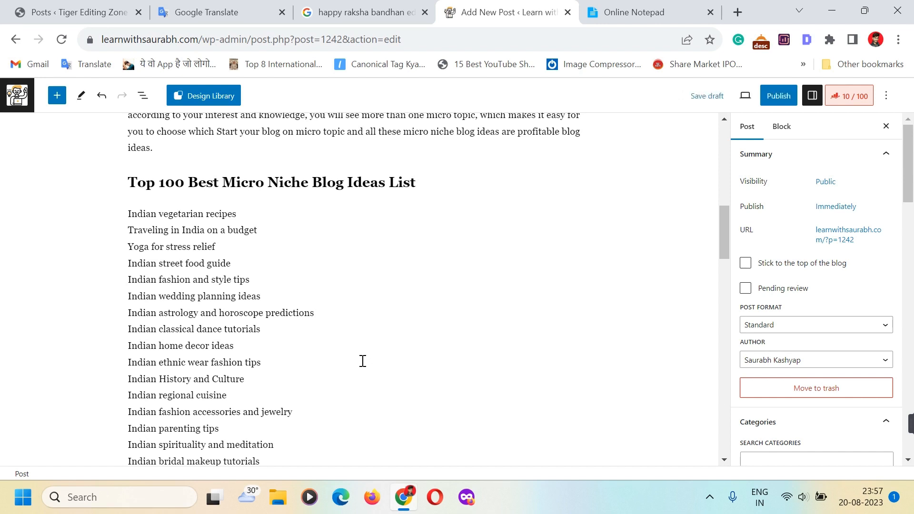
scroll(363, 361, "down", 10)
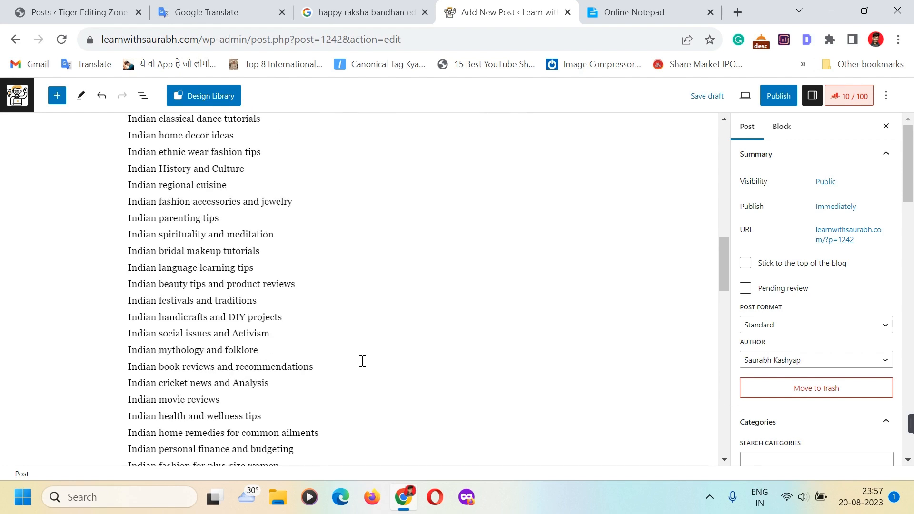
scroll(363, 360, "down", 15)
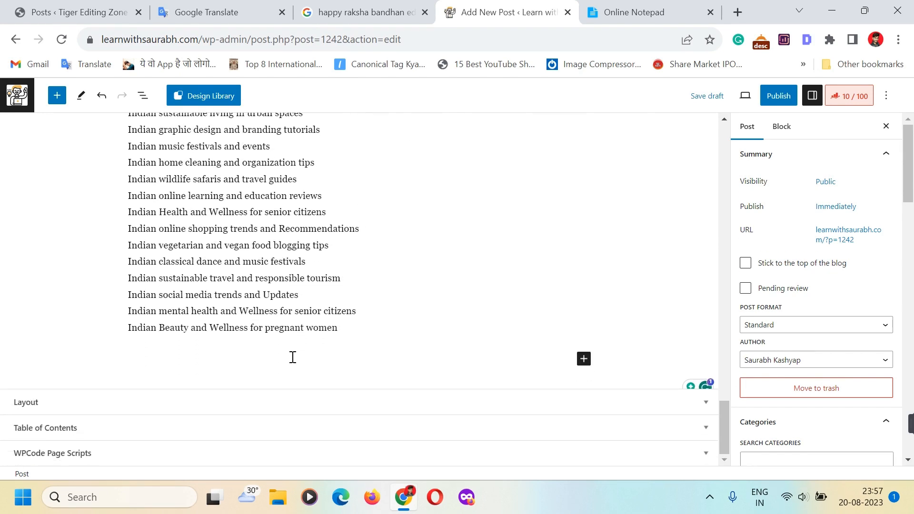
Step: Move "Conclusion" from the Online Notepad draft to a new paragraph below the ideas and turn it into a heading
left_click(254, 352)
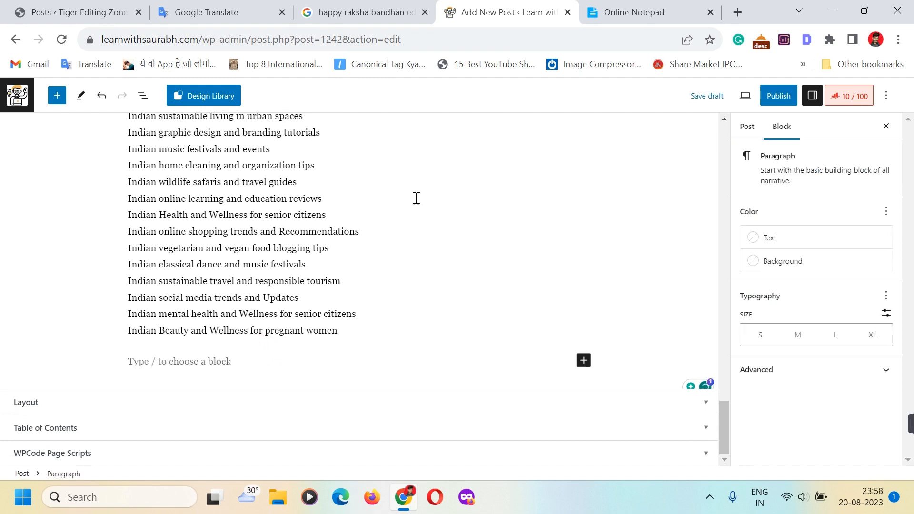
left_click(633, 15)
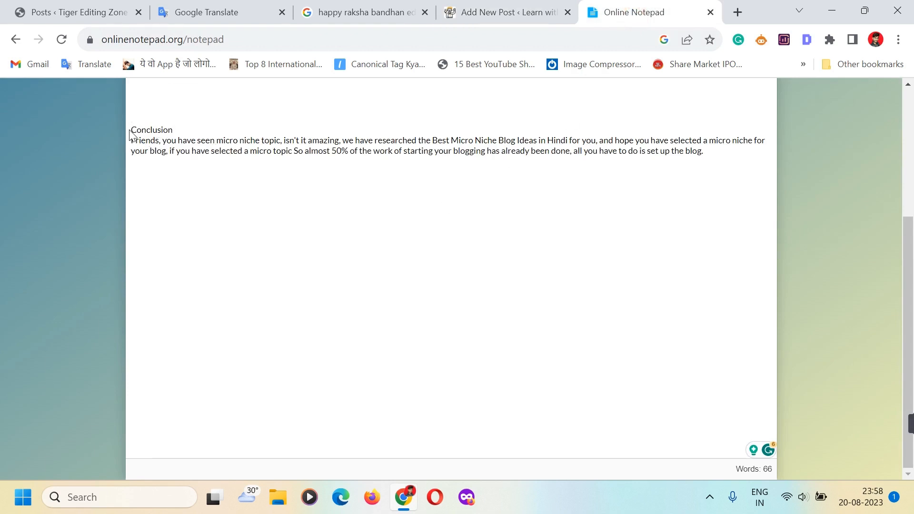
left_click_drag(134, 131, 185, 130)
key("ctrl+x")
left_click(526, 6)
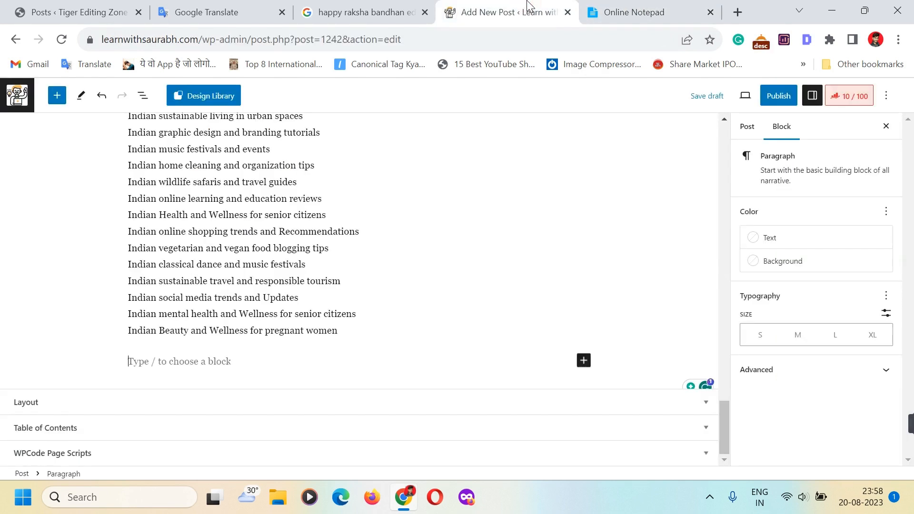
key("ctrl+v")
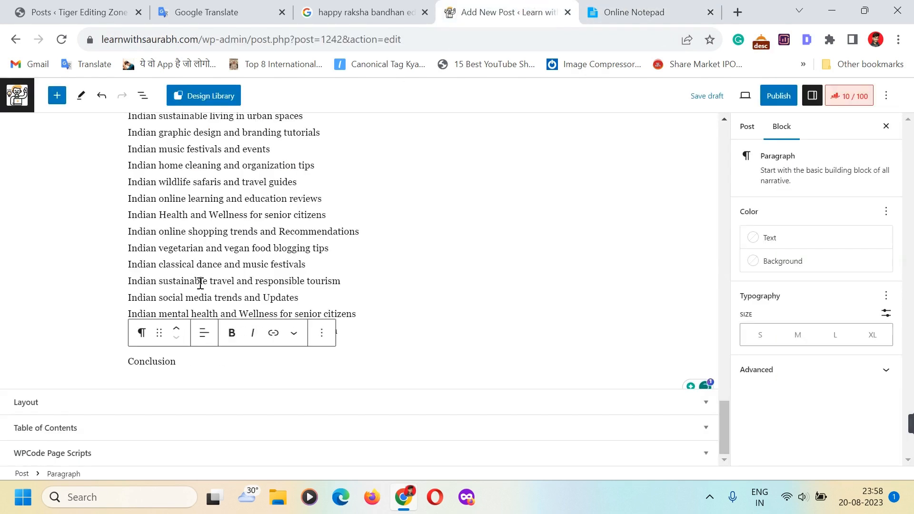
left_click(141, 333)
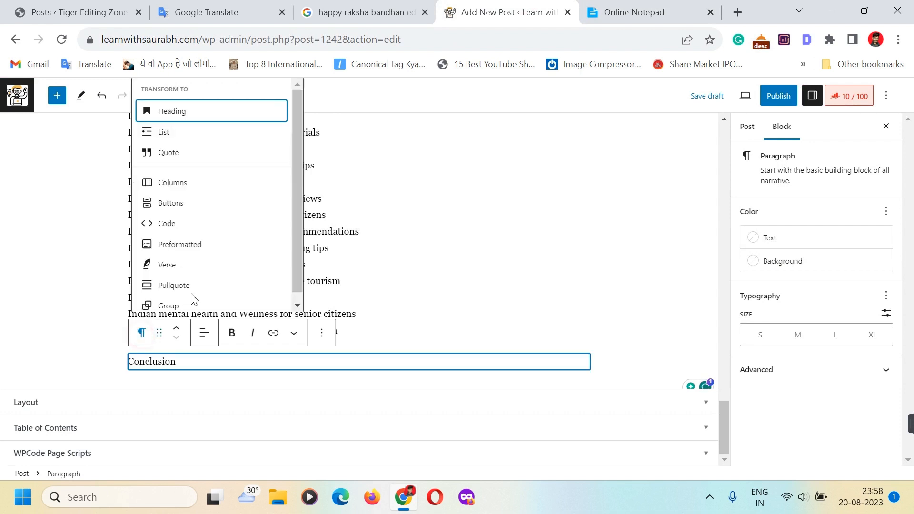
left_click(213, 110)
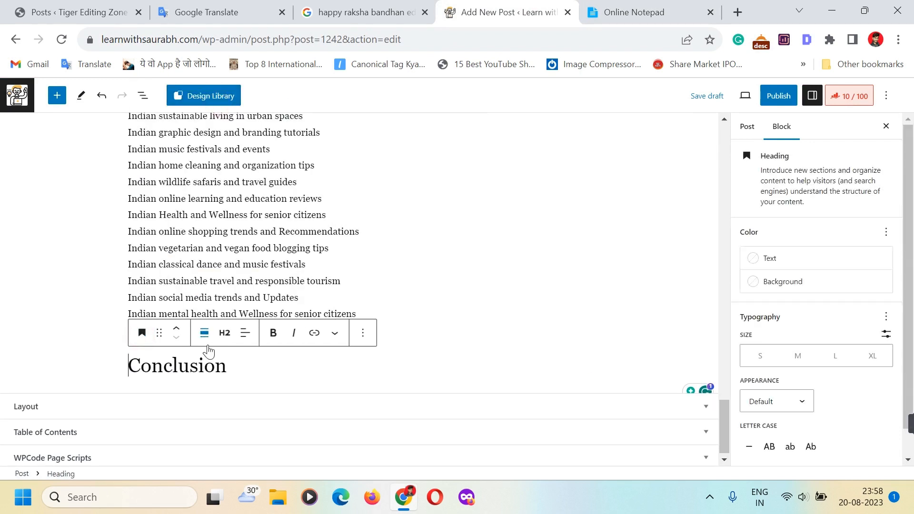
Step: Set the "Conclusion" heading to level H5, make it bold and start an empty paragraph below it
left_click(224, 333)
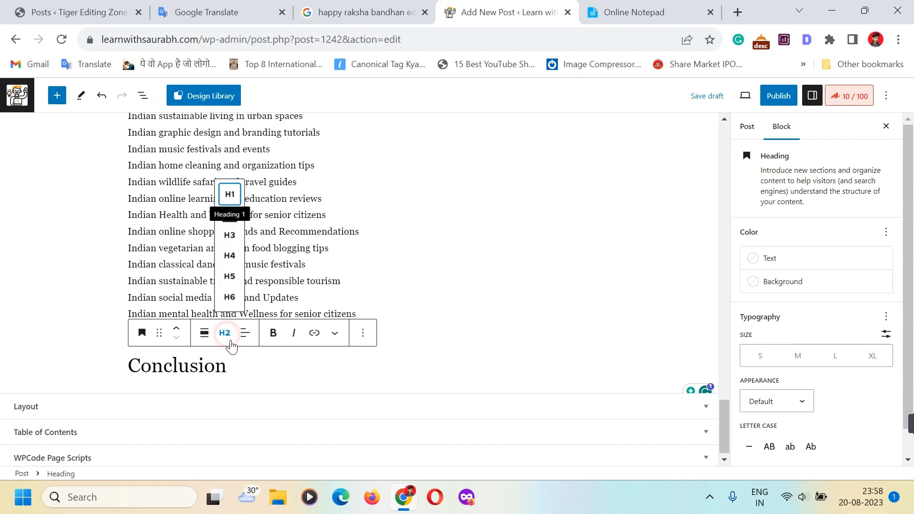
left_click(230, 275)
left_click(188, 364)
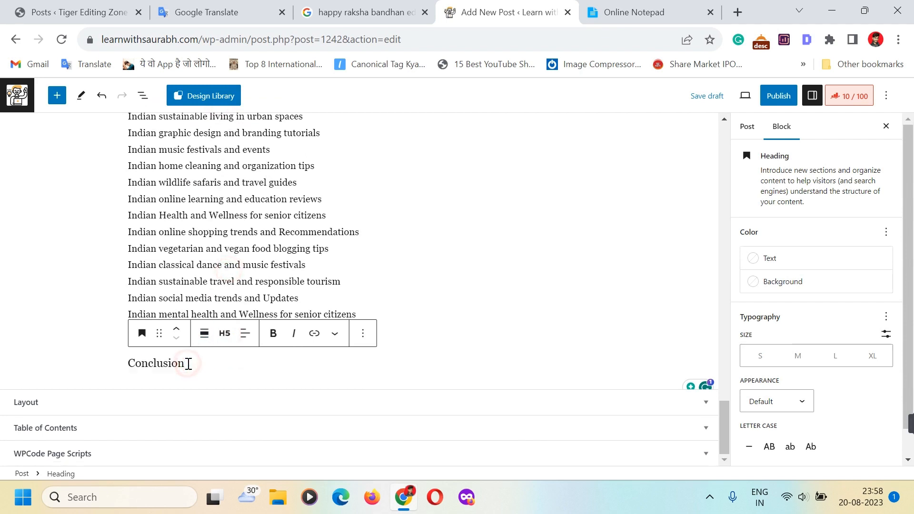
double_click(188, 363)
key("ctrl+b")
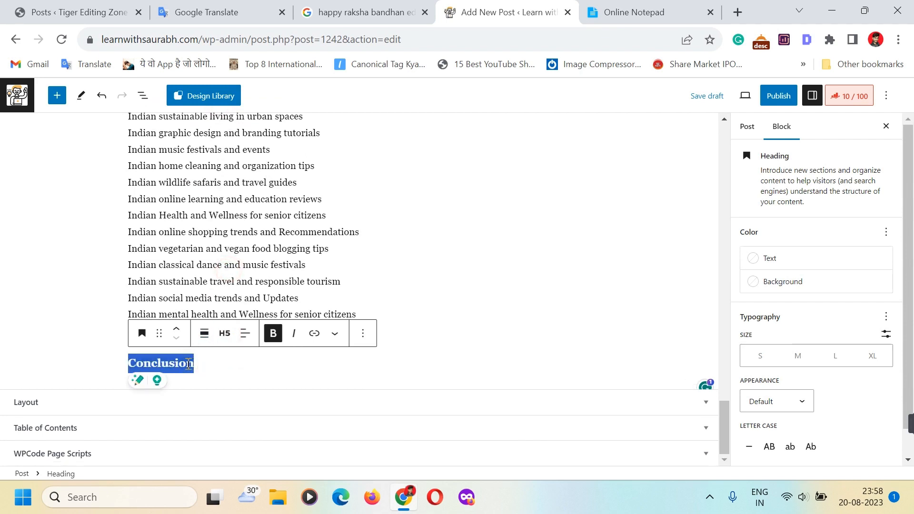
key("Return")
Step: Move the paragraph beginning "Friends, you have seen micro niche topic" from the Online Notepad draft to below the "Conclusion" heading
left_click(638, 12)
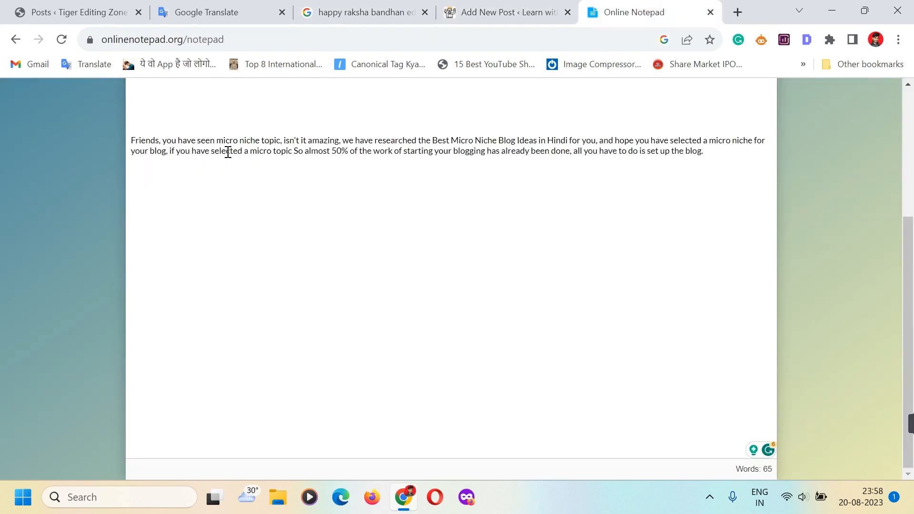
left_click_drag(130, 140, 688, 186)
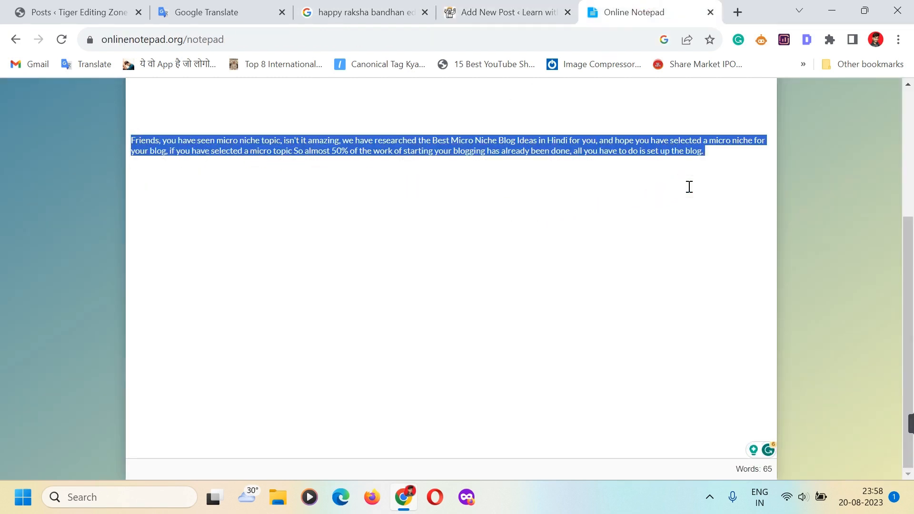
key("ctrl+x")
left_click(478, 13)
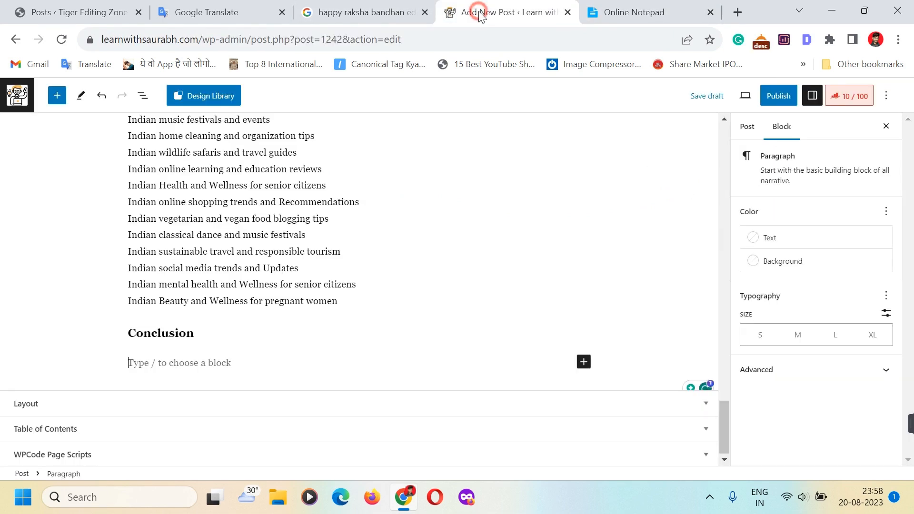
key("ctrl+v")
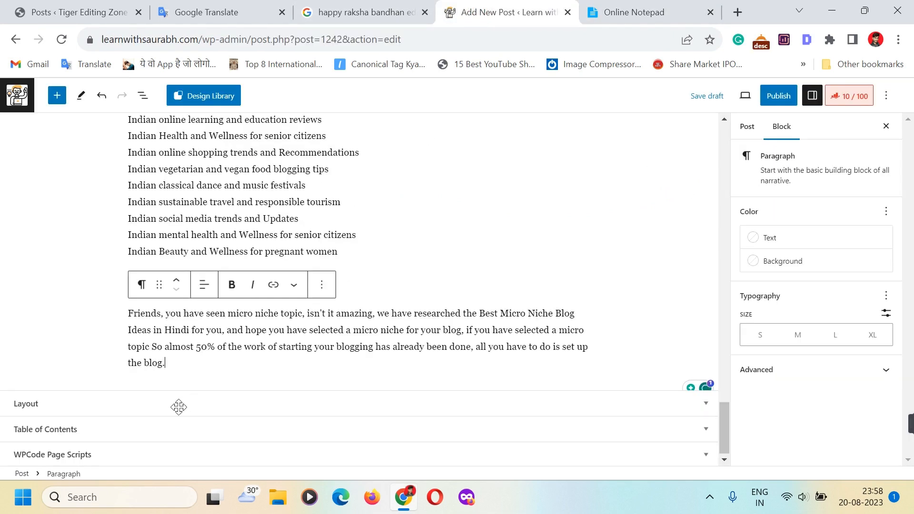
left_click(615, 257)
Step: Convert the whole paragraph of Indian blog ideas above the "Conclusion" heading into a bulleted list
scroll(614, 259, "up", 20)
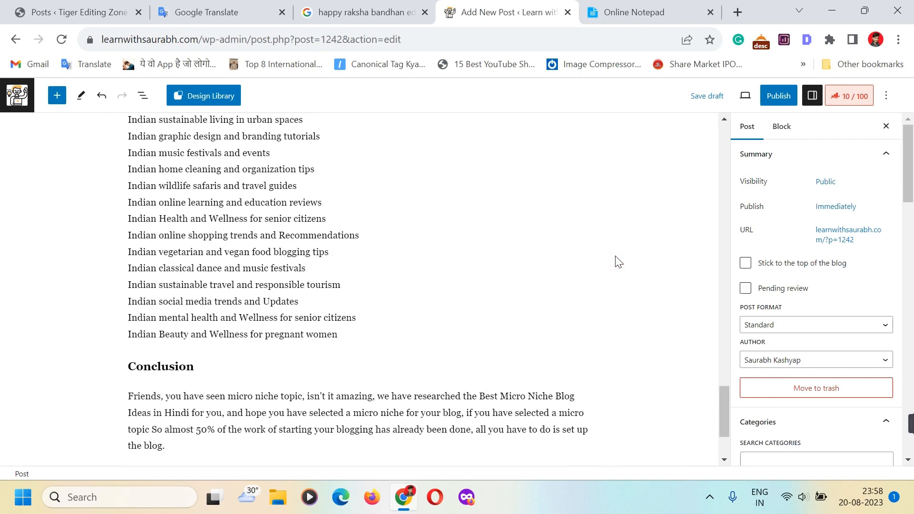
left_click(129, 242)
left_click_drag(129, 241, 343, 344)
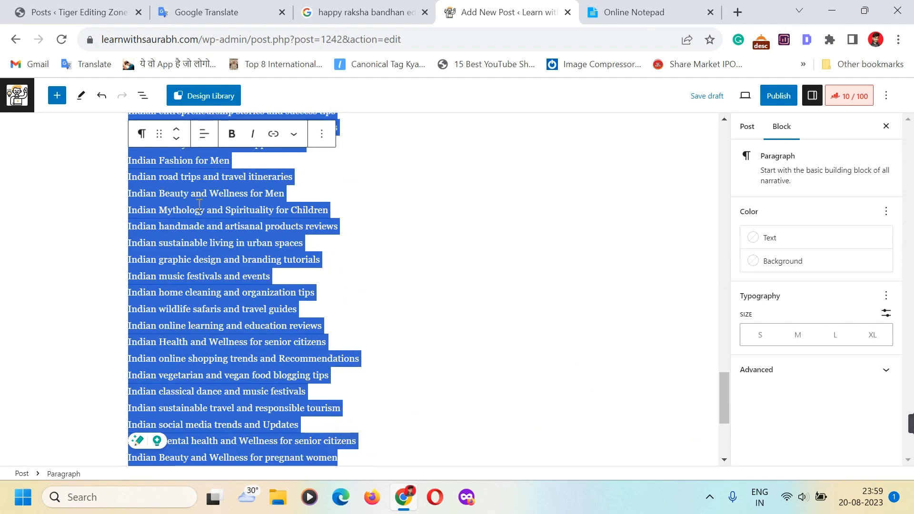
left_click(142, 137)
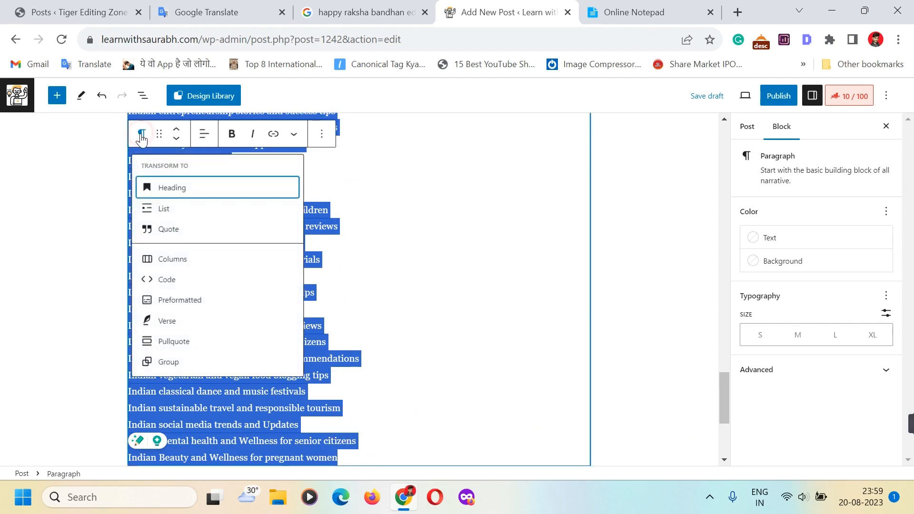
left_click(166, 209)
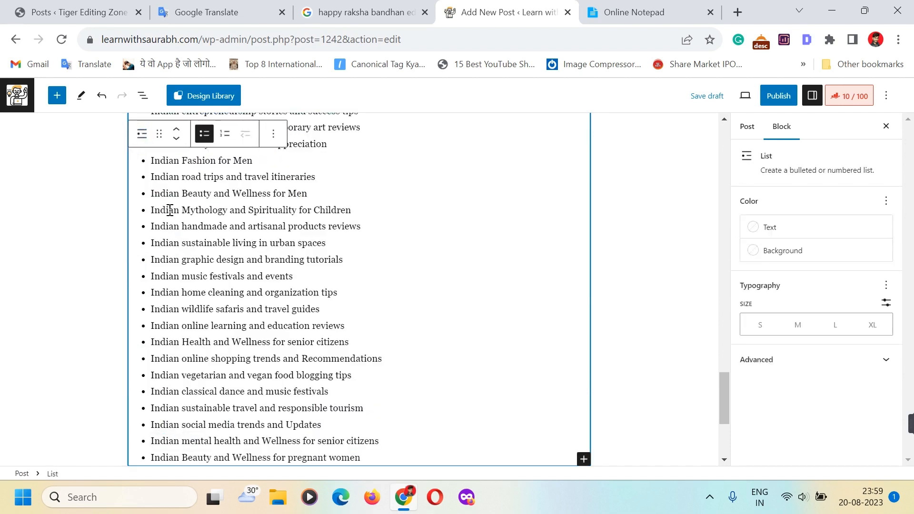
left_click(624, 252)
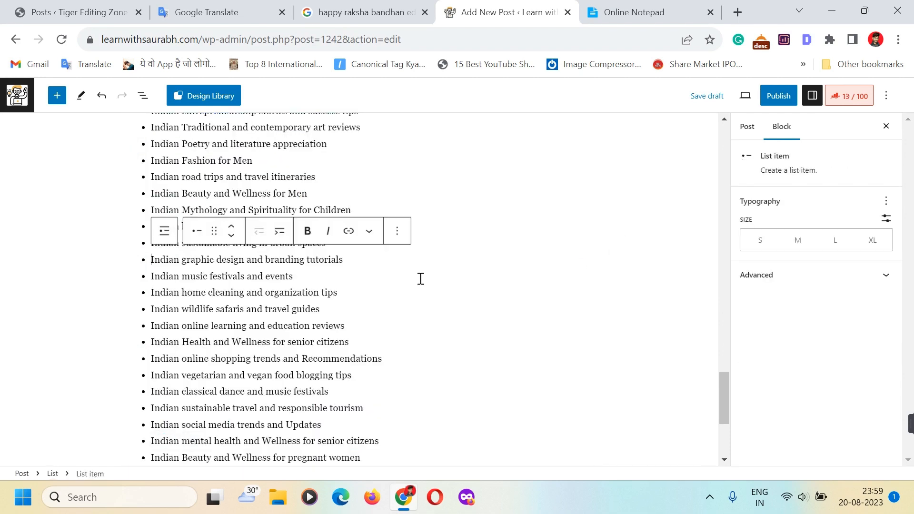
Step: Show the post-level settings instead of the list item's and save the post as a draft
scroll(378, 295, "up", 6)
scroll(377, 295, "up", 15)
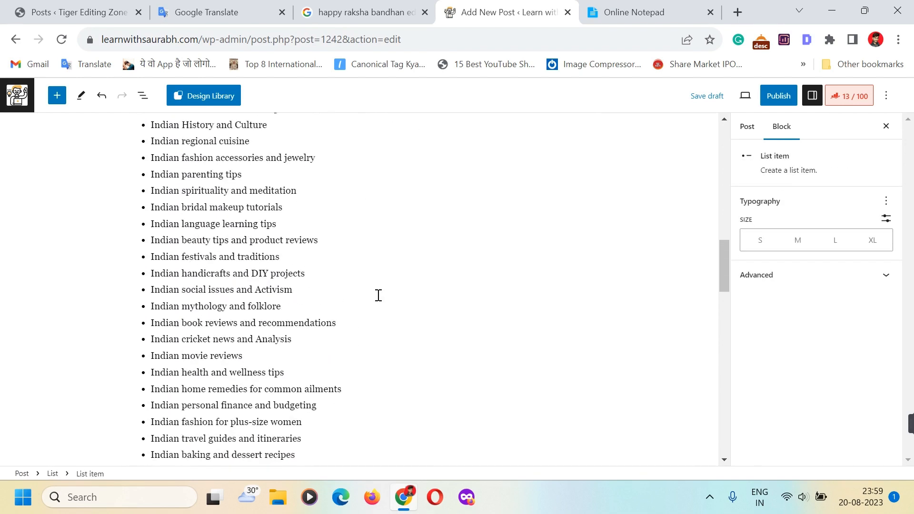
scroll(378, 295, "down", 20)
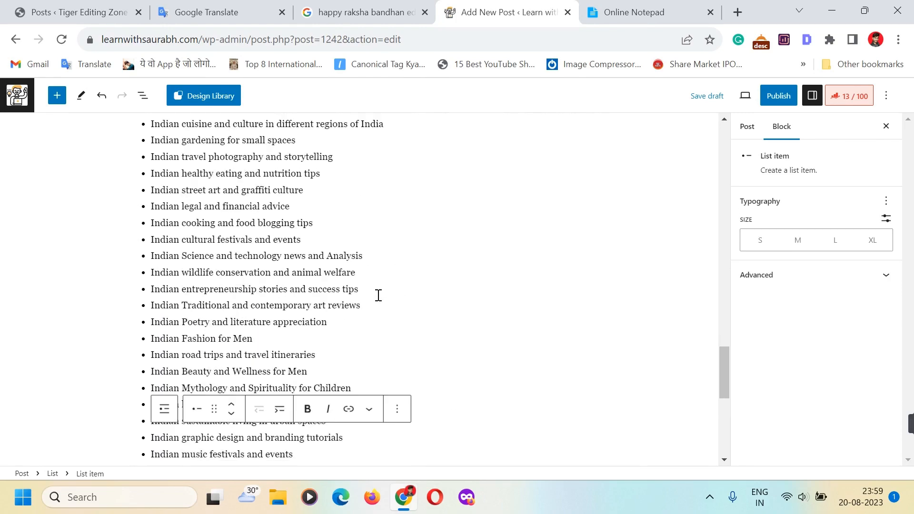
scroll(379, 298, "up", 20)
scroll(379, 300, "up", 20)
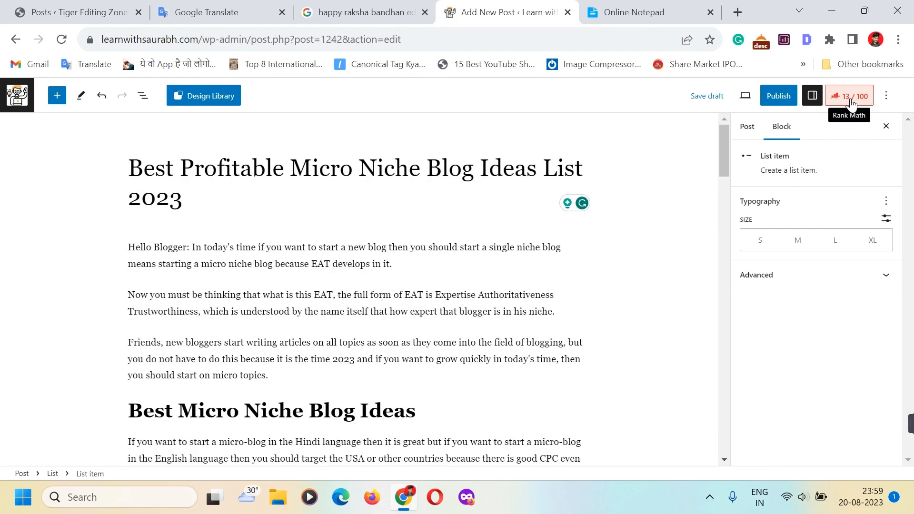
left_click(663, 217)
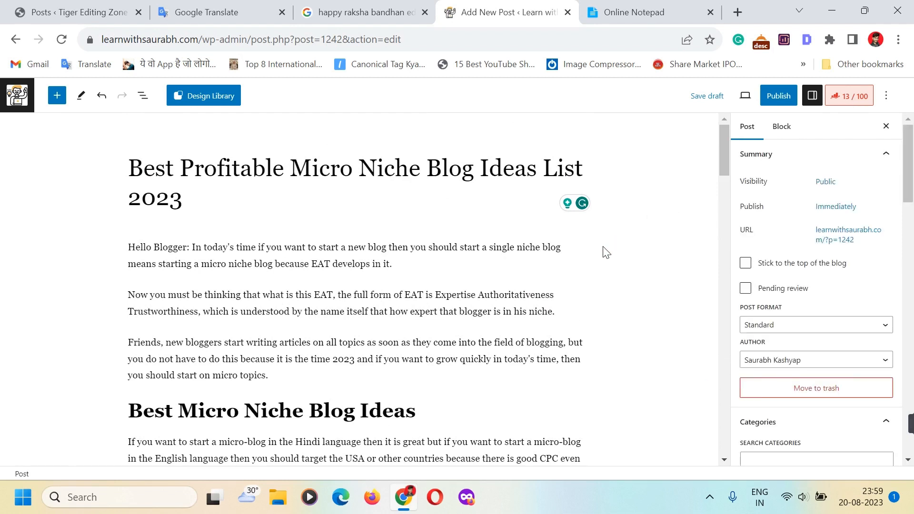
left_click(699, 97)
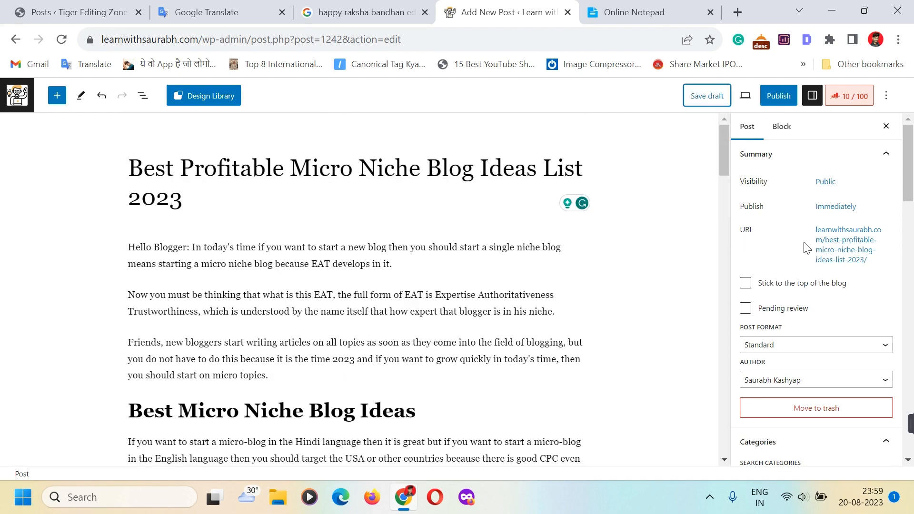
Step: Shorten the post's permalink to "micro-niche-blog-ideas-list" by removing the leading "best-profitable" and the trailing year
left_click(832, 243)
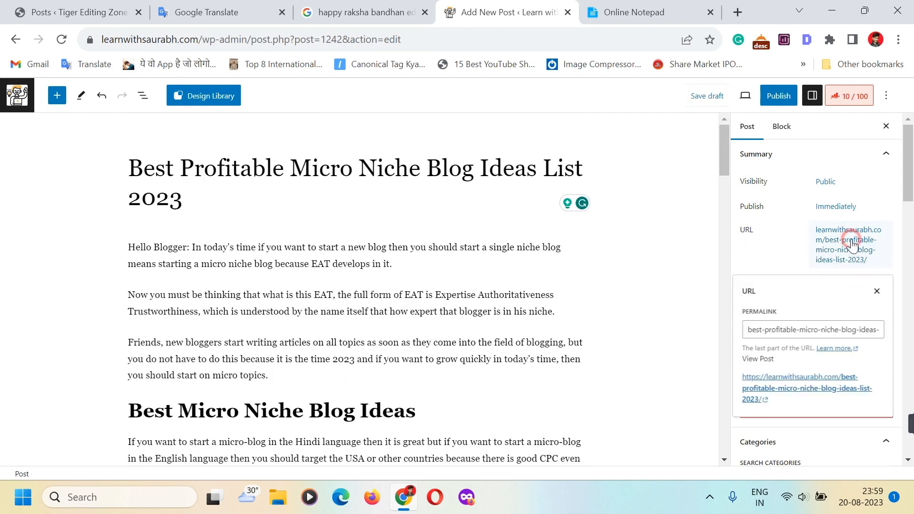
left_click(808, 242)
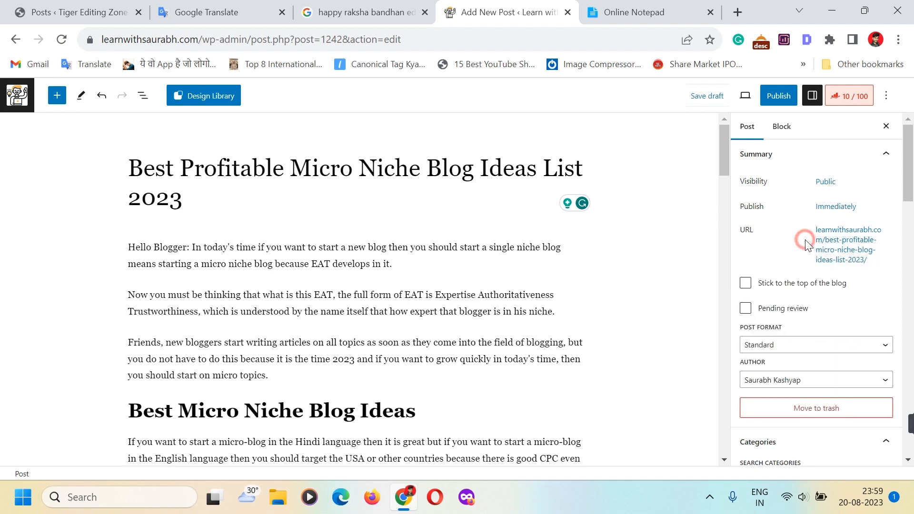
left_click(840, 243)
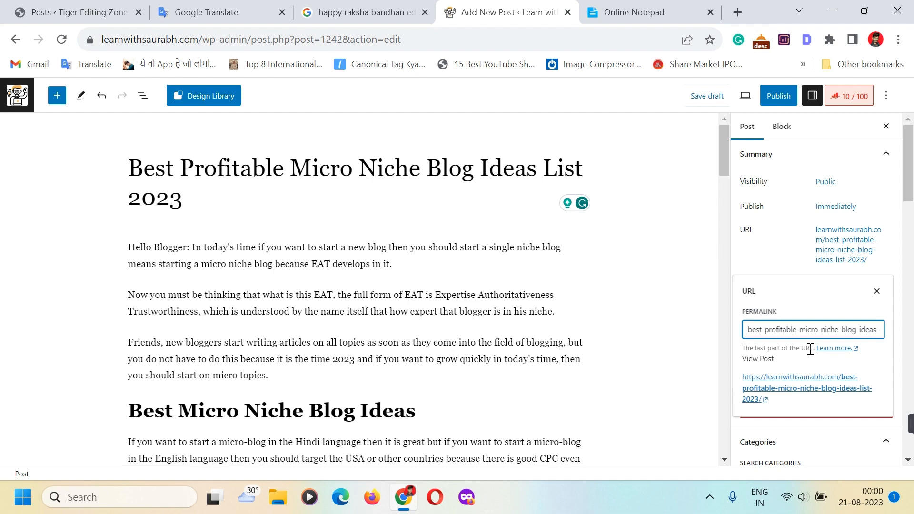
key("BackSpace")
key("BackSpace")
key("BackSpace")
key("BackSpace")
key("BackSpace")
key("BackSpace")
key("BackSpace")
key("BackSpace")
key("BackSpace")
key("BackSpace")
key("BackSpace")
key("BackSpace")
key("BackSpace")
key("BackSpace")
key("BackSpace")
key("BackSpace")
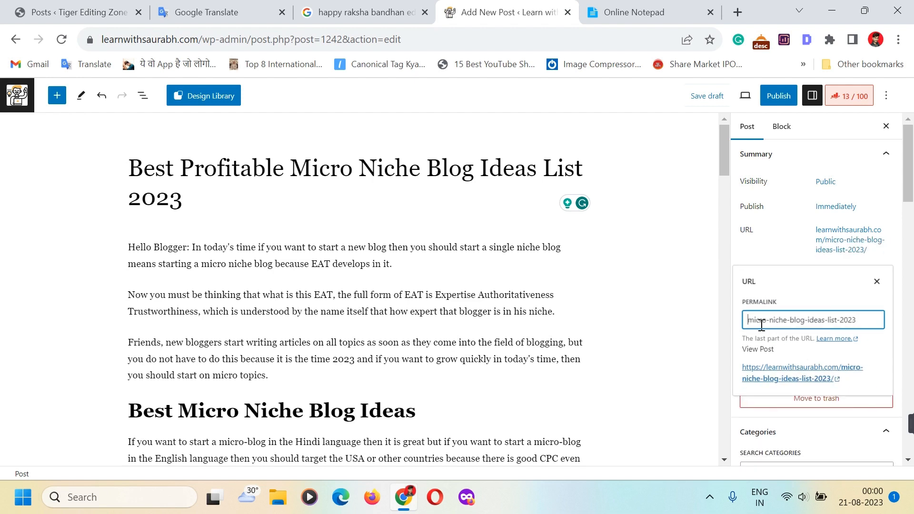
left_click(865, 322)
key("BackSpace")
key("BackSpace")
key("BackSpace")
key("BackSpace")
left_click(771, 250)
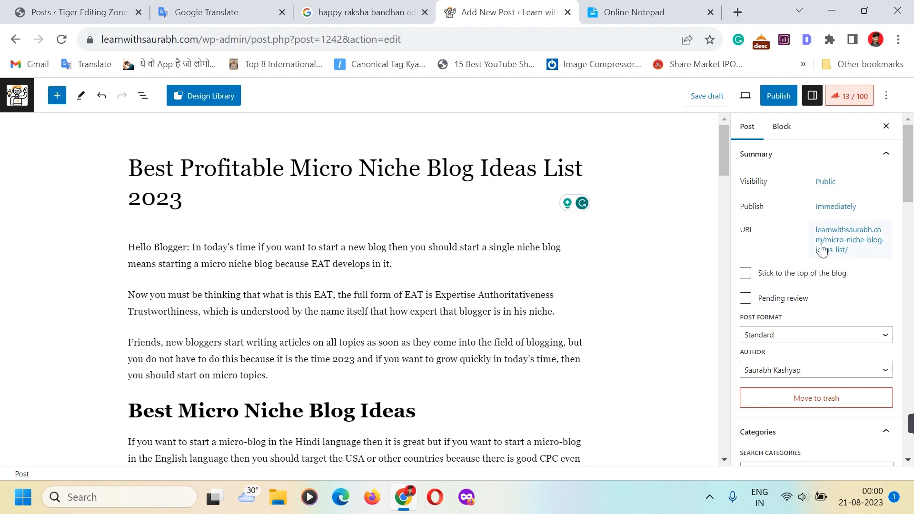
Step: Assign the post to the Blogging category
scroll(847, 246, "down", 3)
scroll(847, 246, "down", 5)
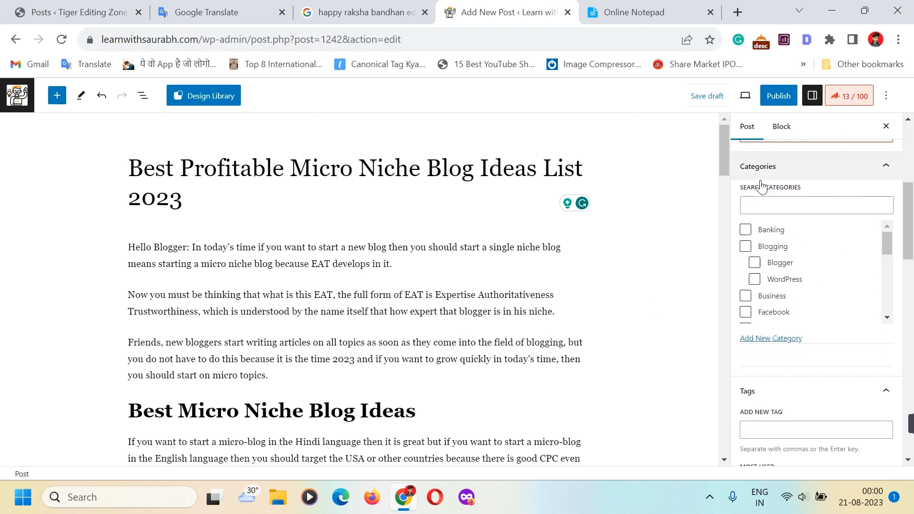
left_click(770, 205)
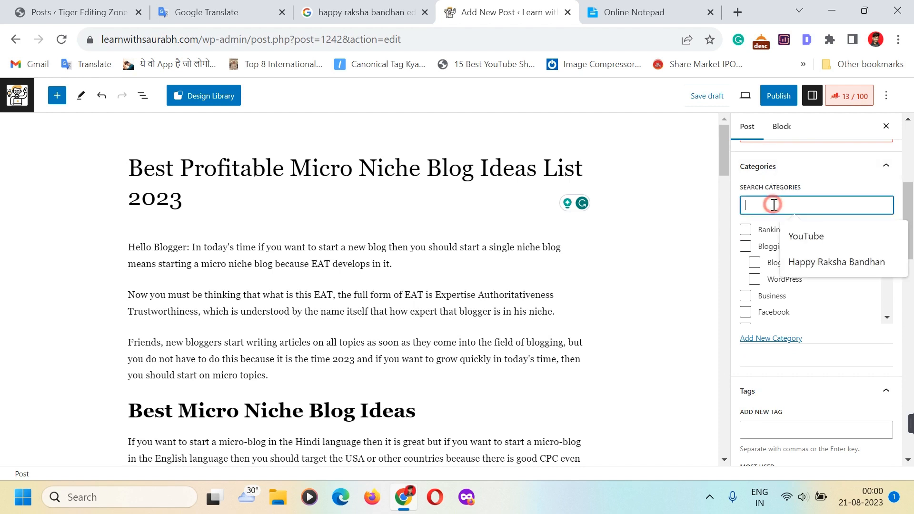
left_click(712, 258)
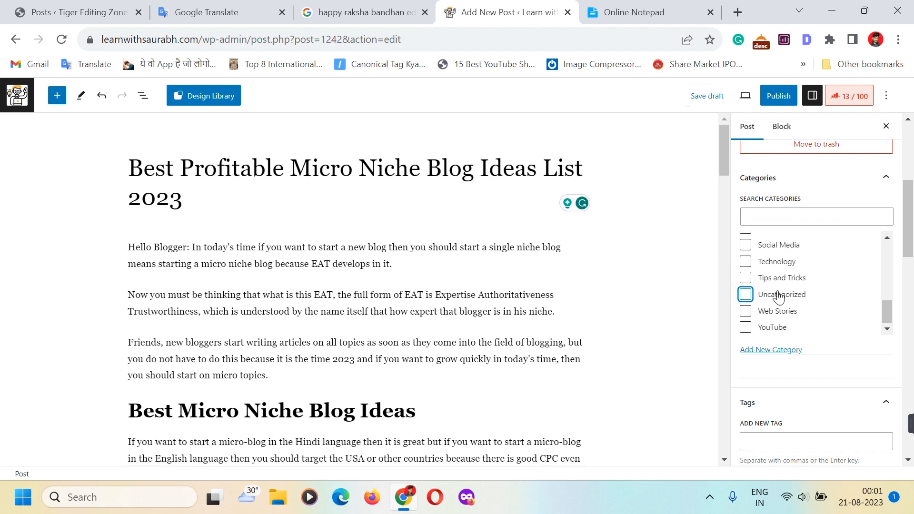
scroll(779, 298, "up", 10)
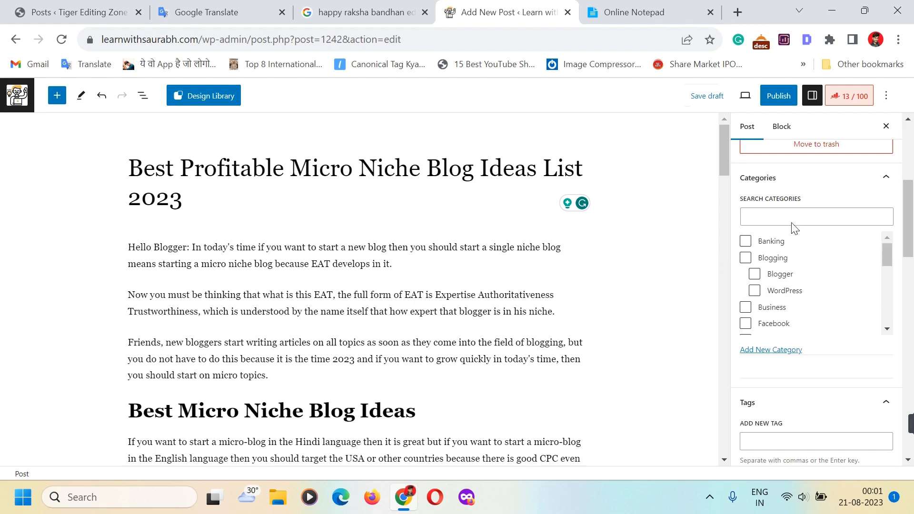
scroll(790, 248, "up", 1)
scroll(761, 245, "down", 2)
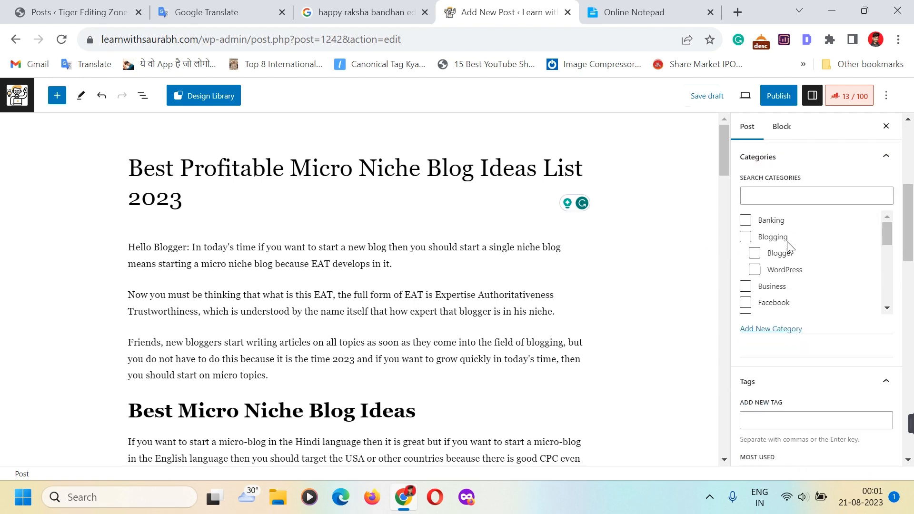
scroll(788, 247, "up", 1)
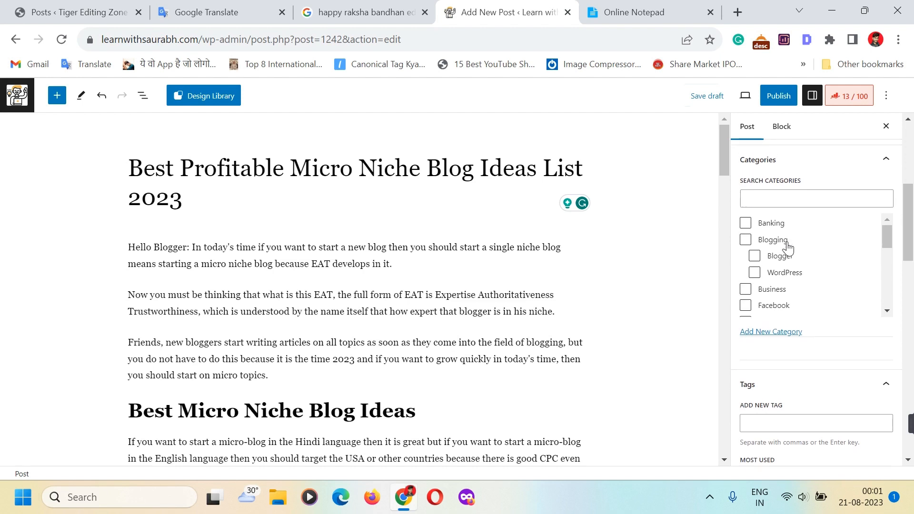
scroll(787, 246, "up", 1)
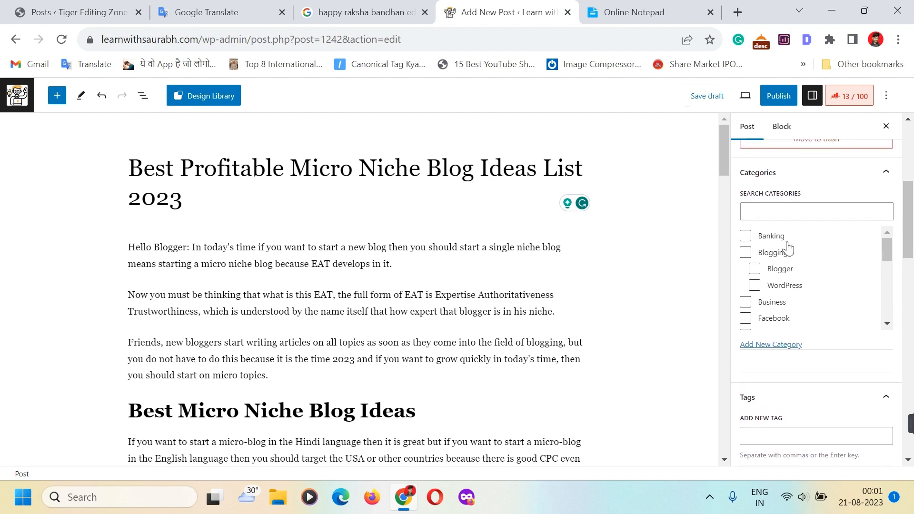
left_click(746, 255)
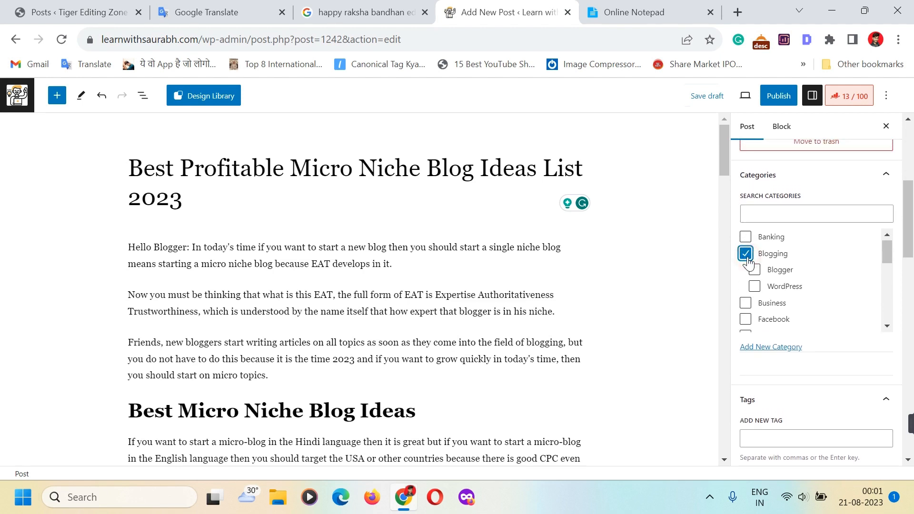
Step: Copy "Micro Niche Blog Ideas" from the post title and add it as a tag
scroll(790, 259, "down", 5)
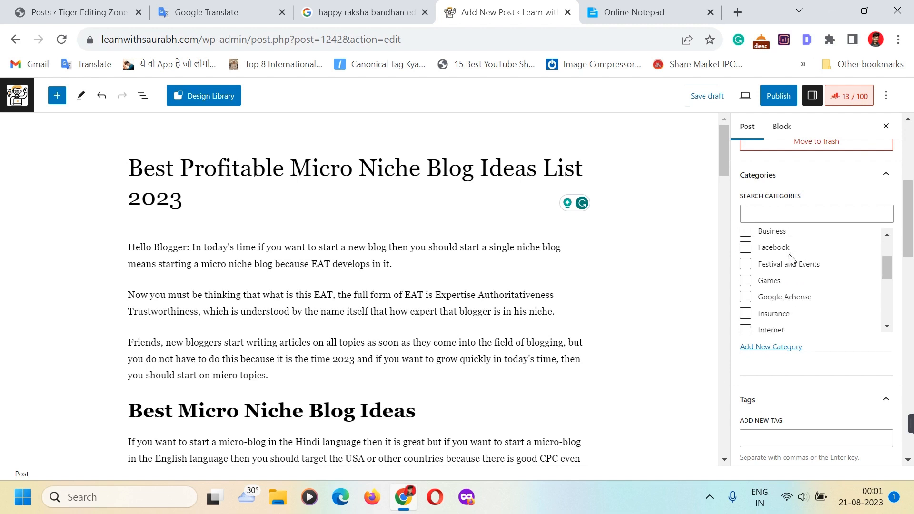
scroll(790, 259, "down", 5)
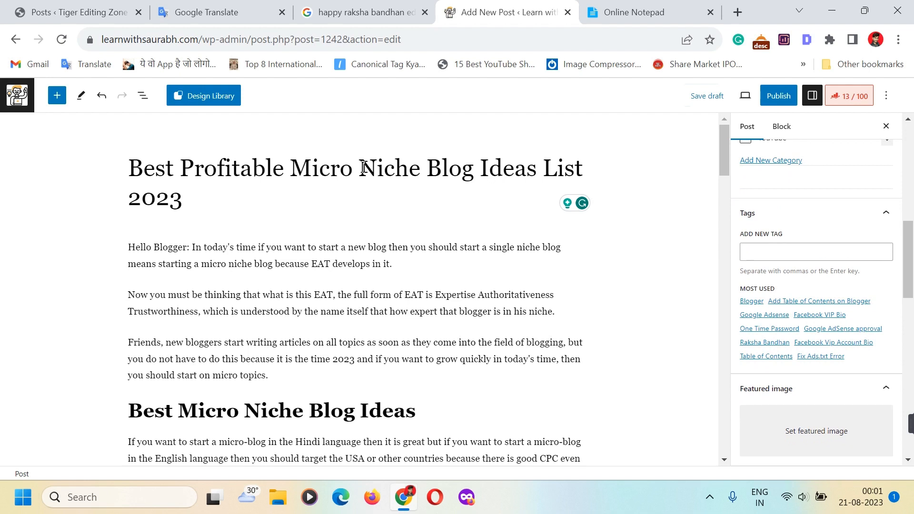
left_click_drag(295, 167, 536, 170)
key("ctrl+c")
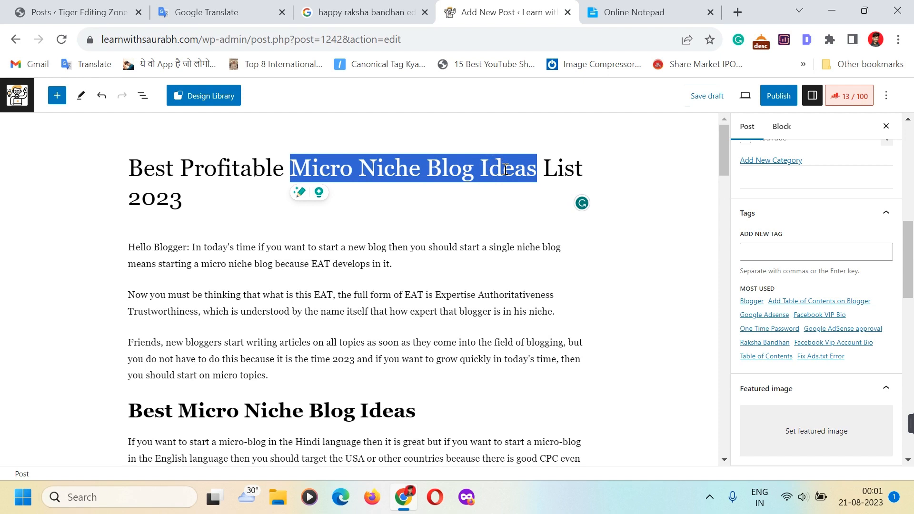
left_click(755, 248)
key("ctrl+v")
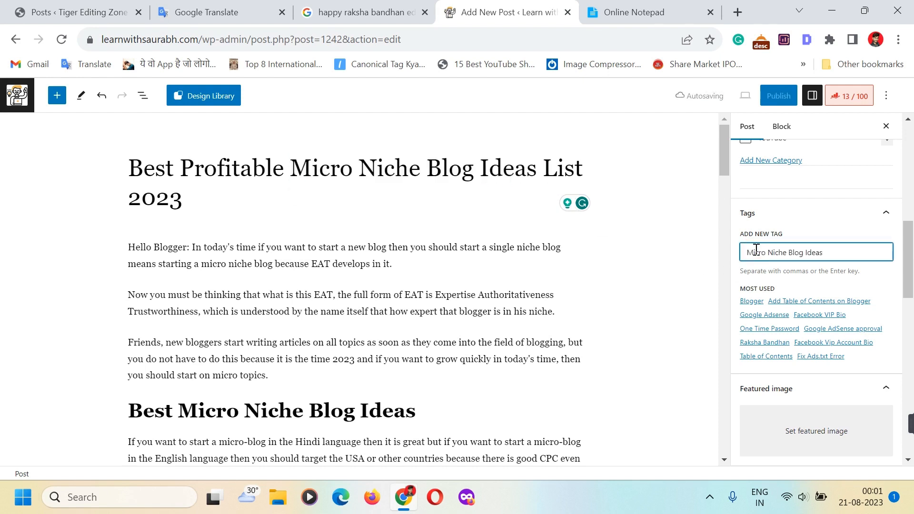
key("Return")
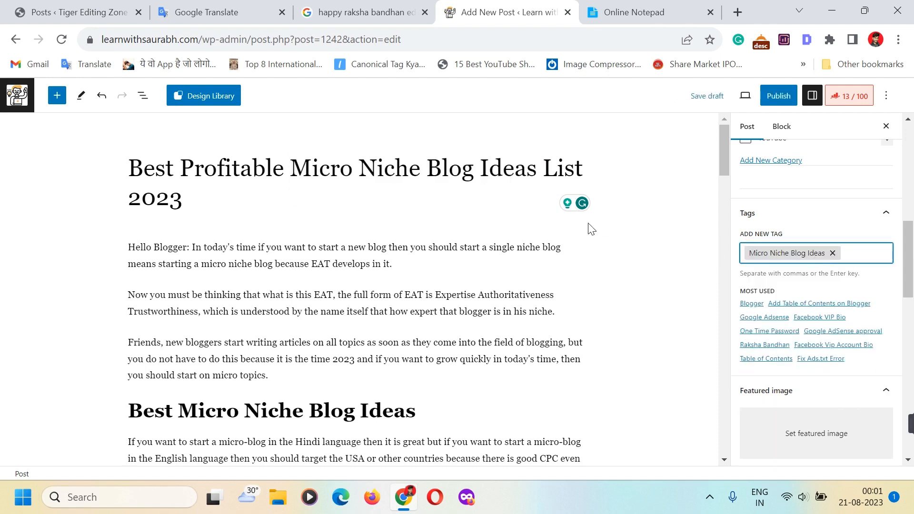
Step: Add a second tag, "Micro Niche Blog Ideas List", copied from the post title
left_click(303, 168)
left_click_drag(302, 168, 582, 170)
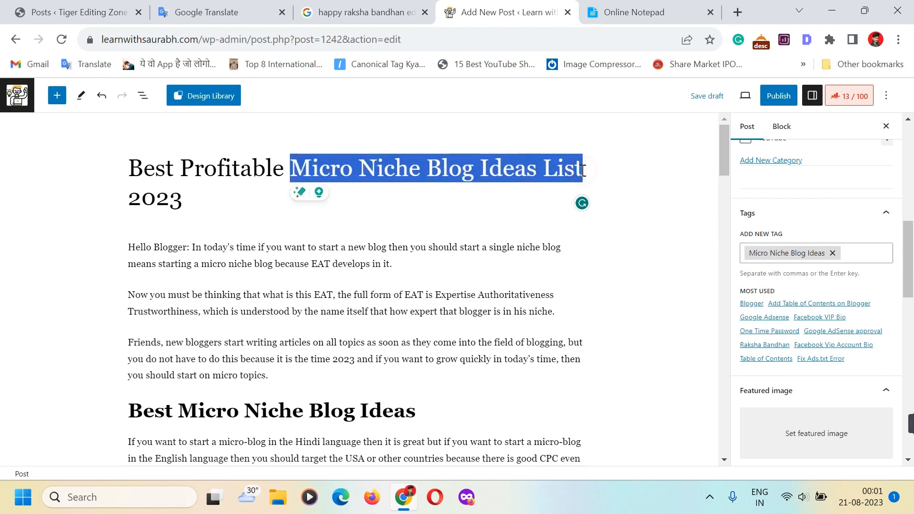
left_click(864, 257)
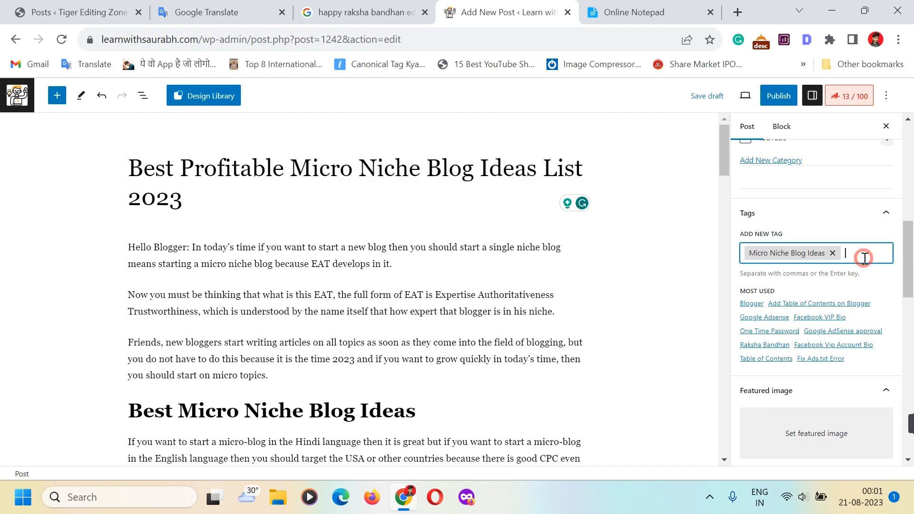
key("ctrl+v")
key("Return")
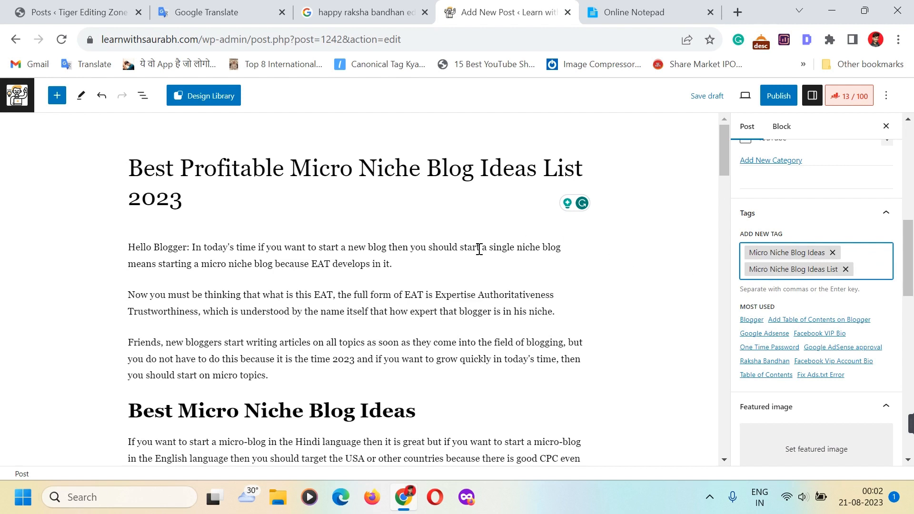
Step: Set Best-International-Blogging-Niche-Ideas.jpg from the media library as featured image, with the full post title as its alt text and title
scroll(790, 362, "down", 3)
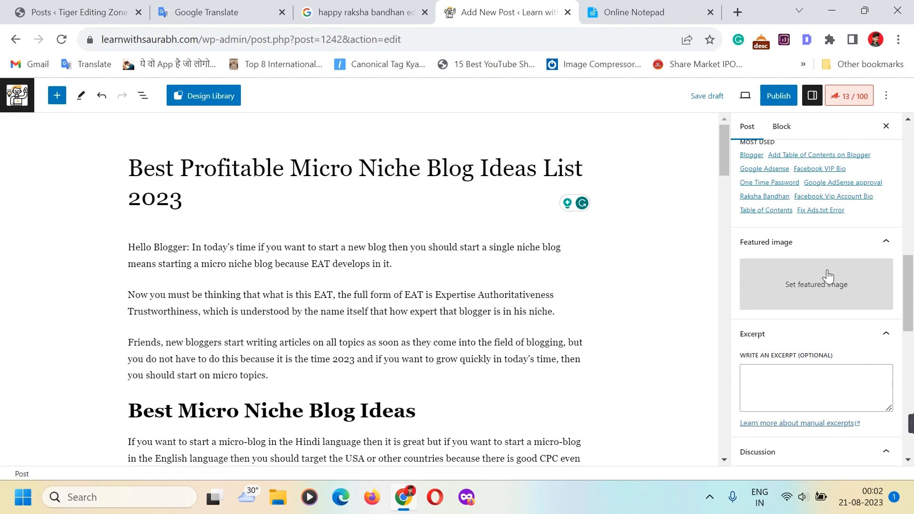
triple_click(276, 183)
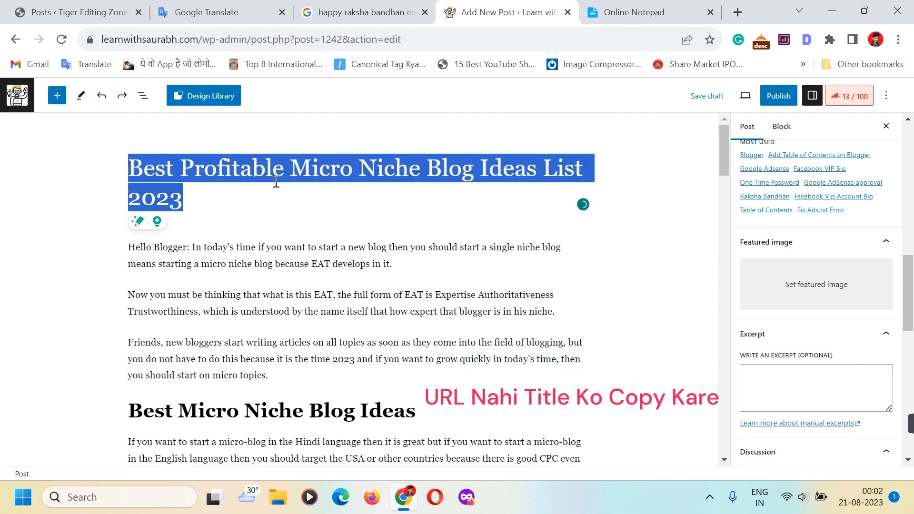
left_click(786, 294)
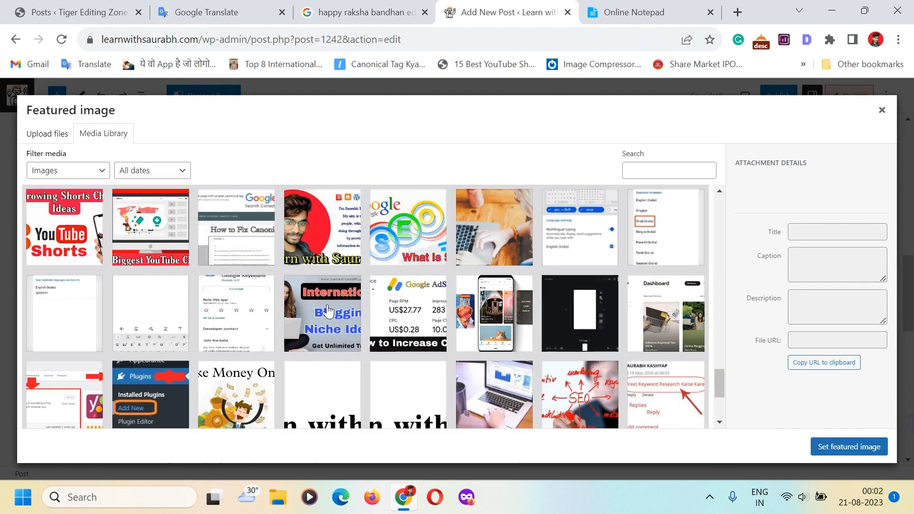
left_click(328, 310)
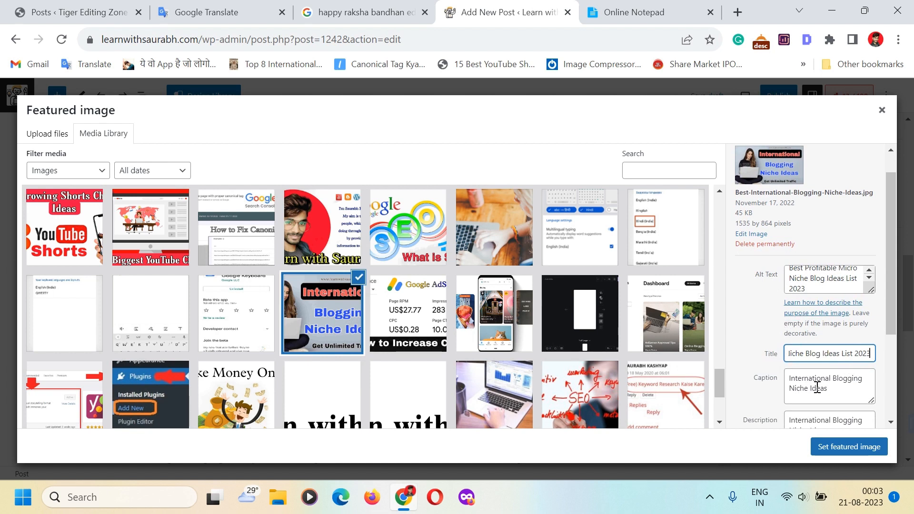
scroll(830, 370, "down", 1)
scroll(830, 370, "down", 1)
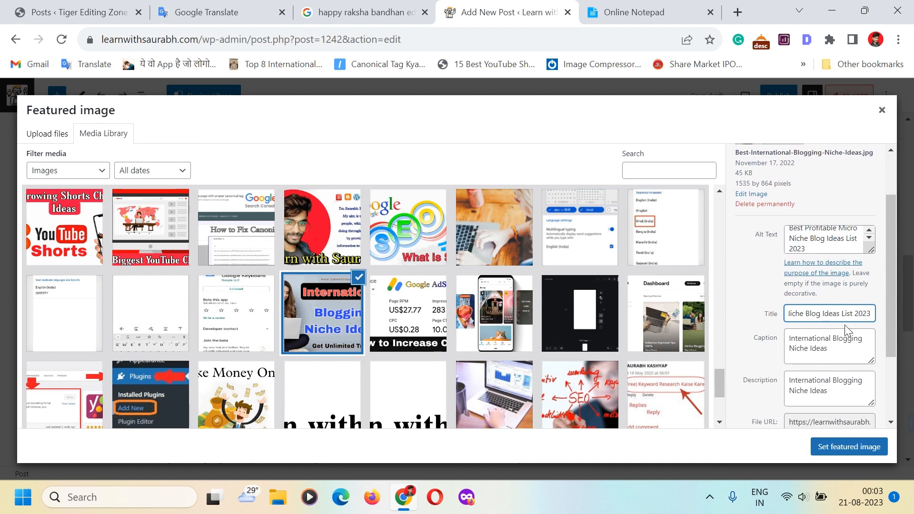
left_click(834, 450)
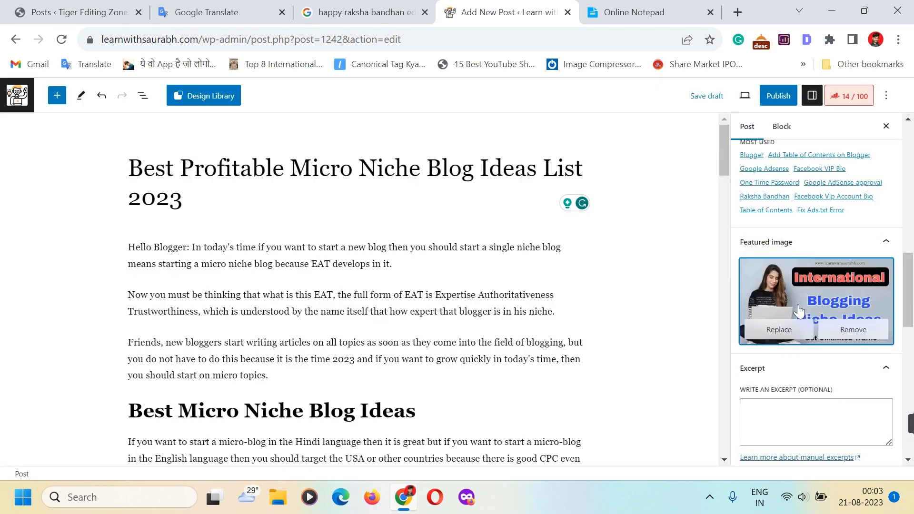
Step: Copy the article's opening "Hello Blogger" paragraph and use it as the post excerpt
scroll(820, 299, "down", 2)
left_click(773, 316)
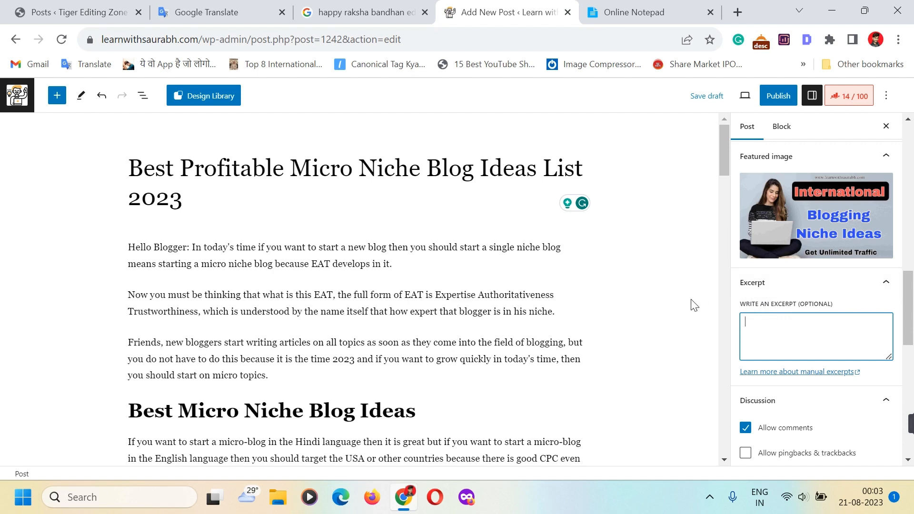
left_click(388, 259)
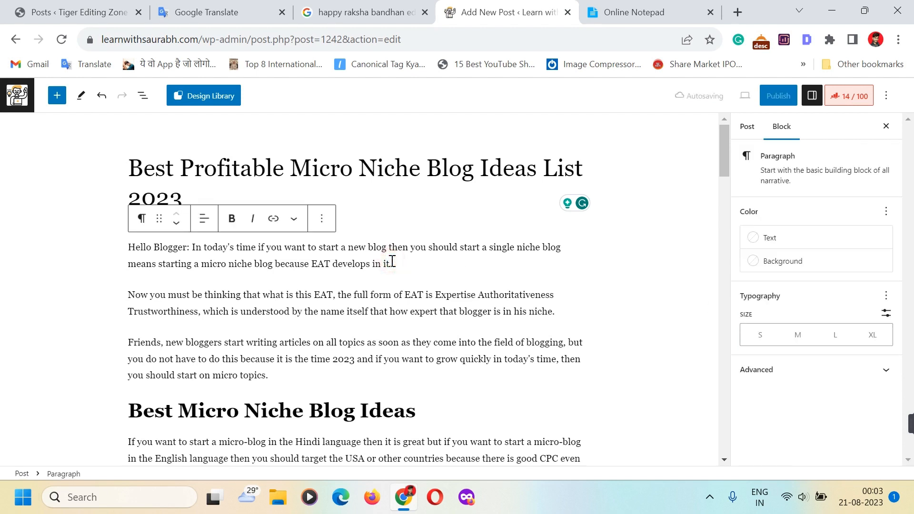
triple_click(392, 262)
key("ctrl+c")
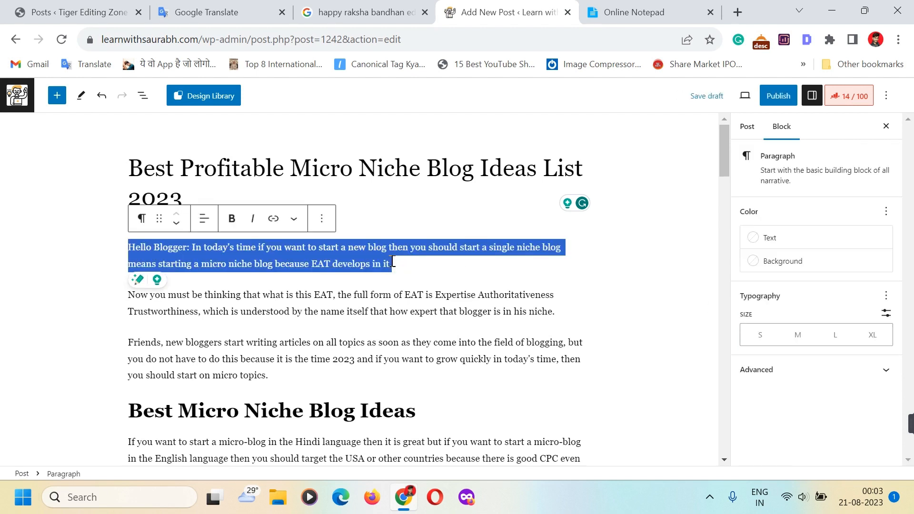
left_click(748, 127)
scroll(796, 374, "down", 15)
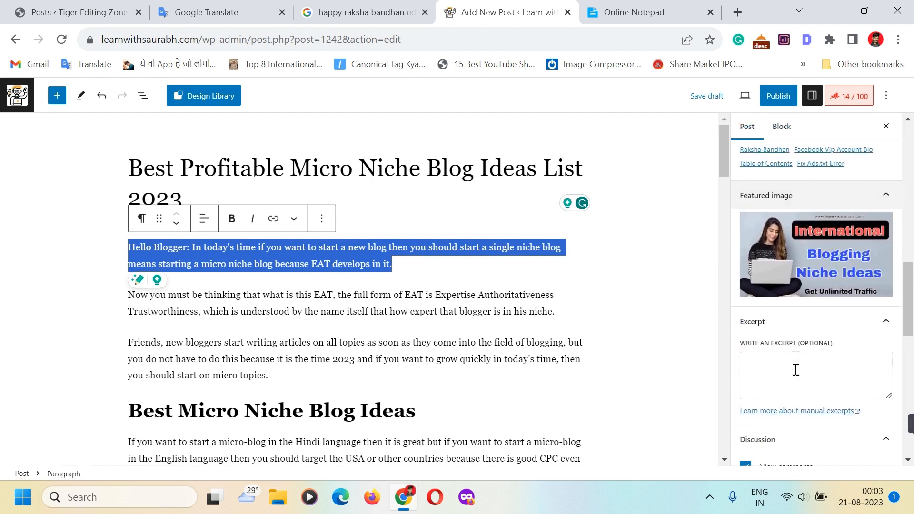
left_click(788, 369)
key("ctrl+v")
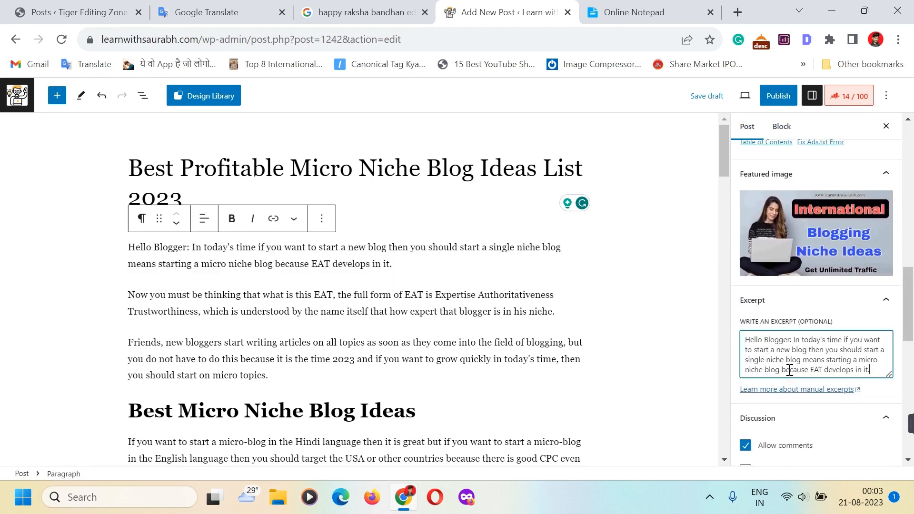
Step: Review the post settings, including discussion, notifications, sharing, permalink, categories and tags
scroll(789, 370, "down", 3)
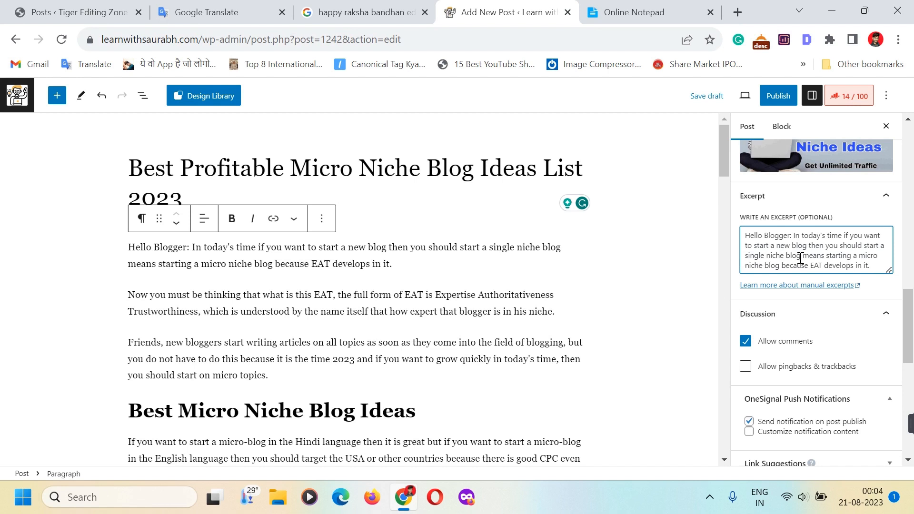
scroll(801, 257, "down", 1)
scroll(800, 258, "down", 1)
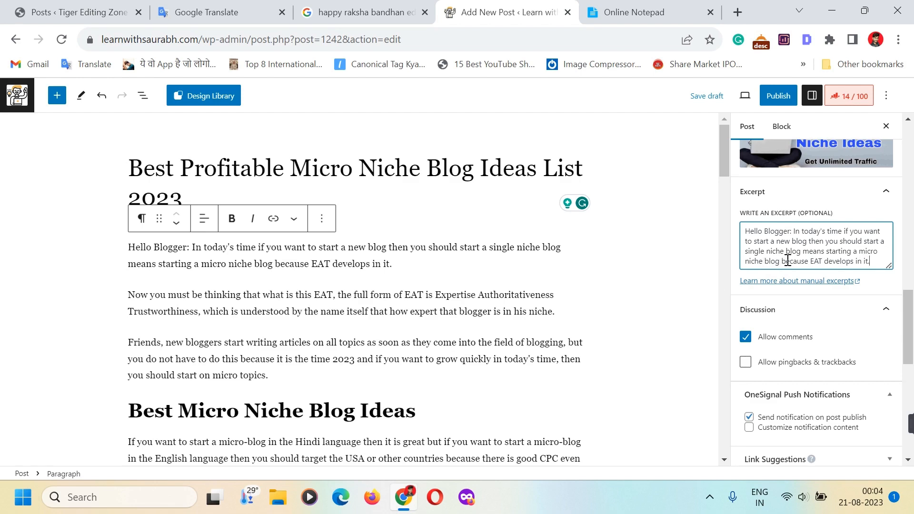
scroll(797, 261, "down", 2)
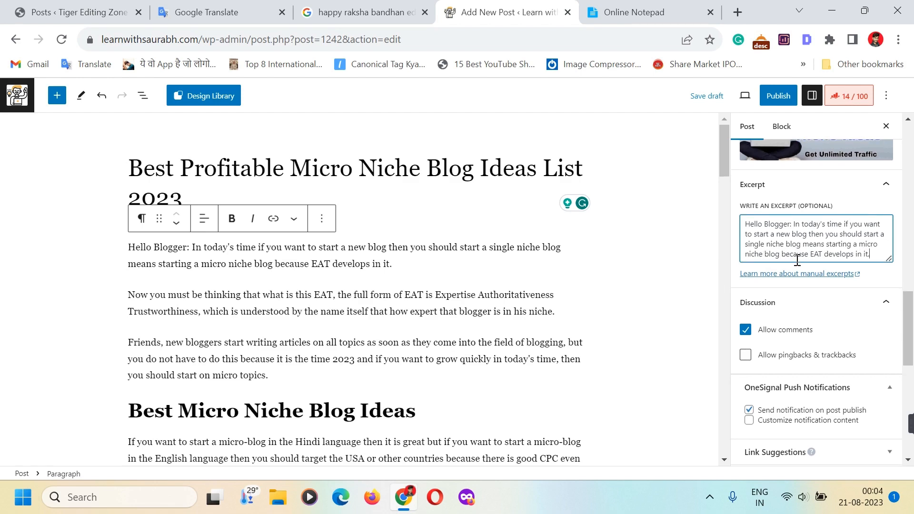
scroll(797, 266, "down", 5)
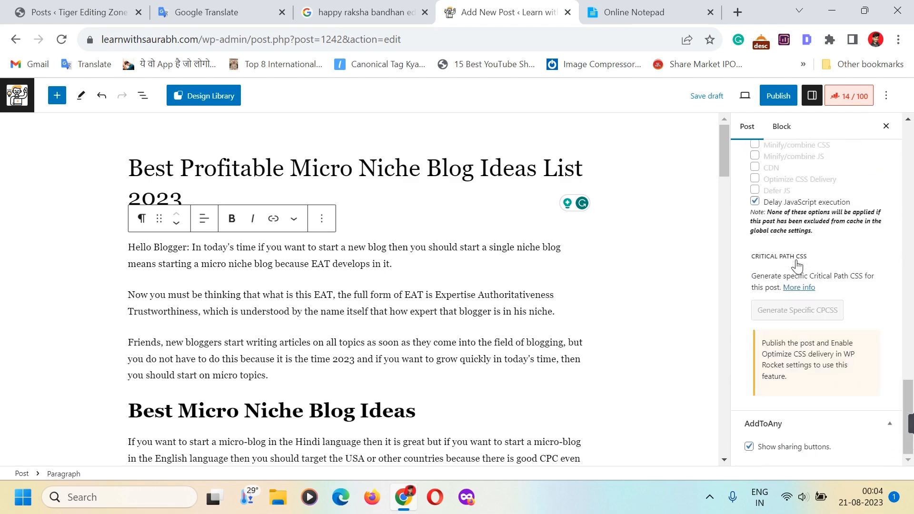
left_click(636, 240)
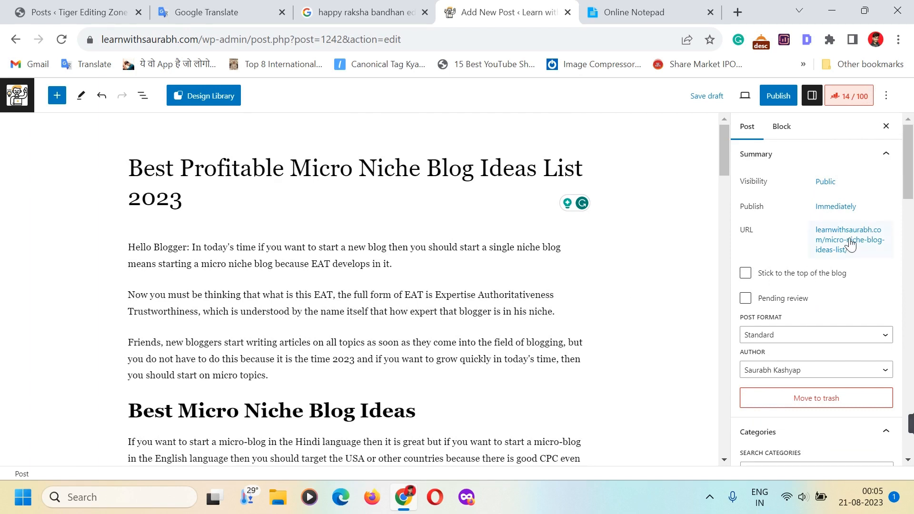
scroll(824, 294, "down", 6)
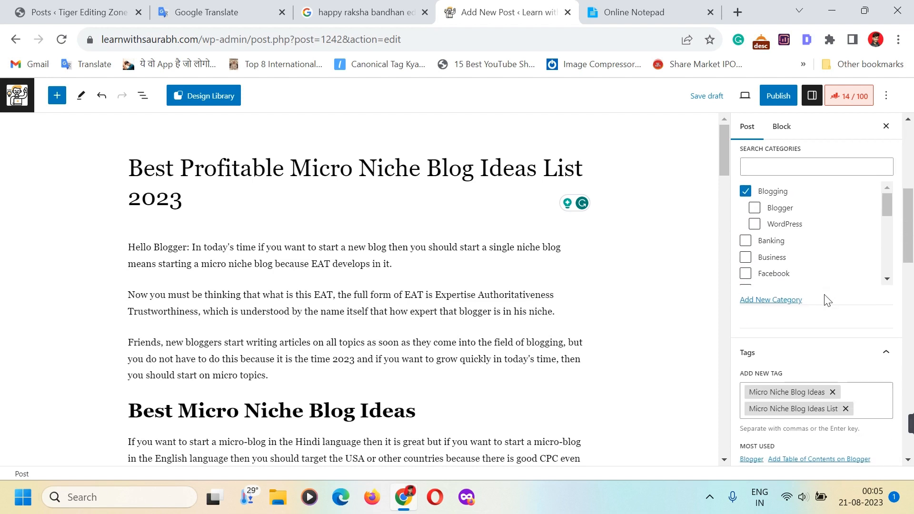
scroll(827, 300, "down", 2)
scroll(827, 300, "up", 8)
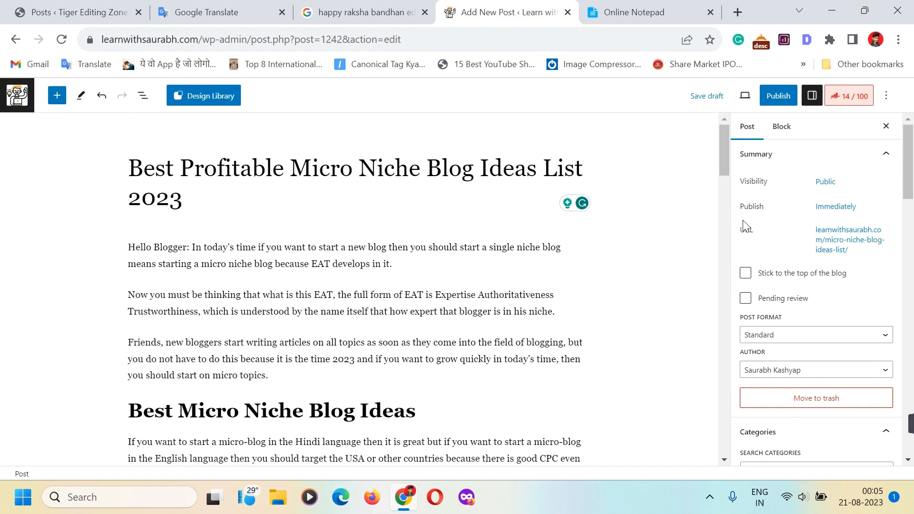
scroll(745, 226, "down", 2)
scroll(745, 226, "up", 2)
scroll(745, 226, "down", 1)
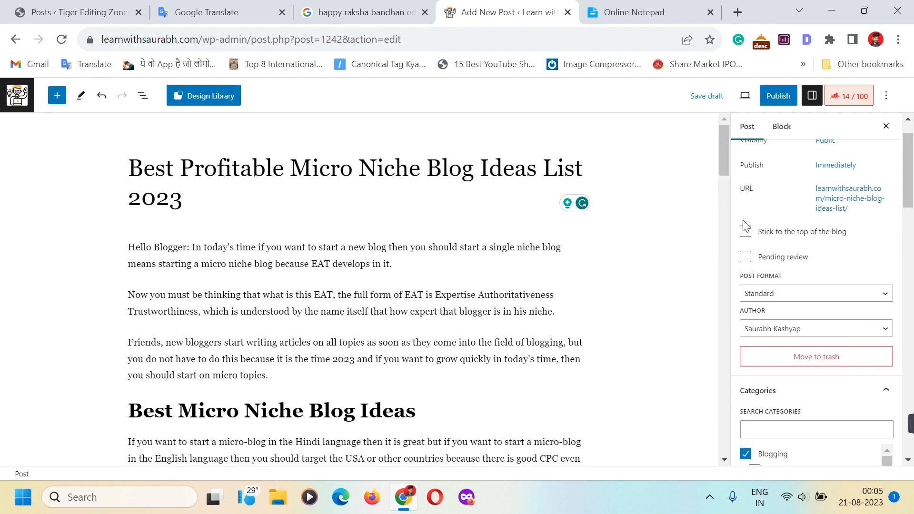
scroll(745, 226, "up", 1)
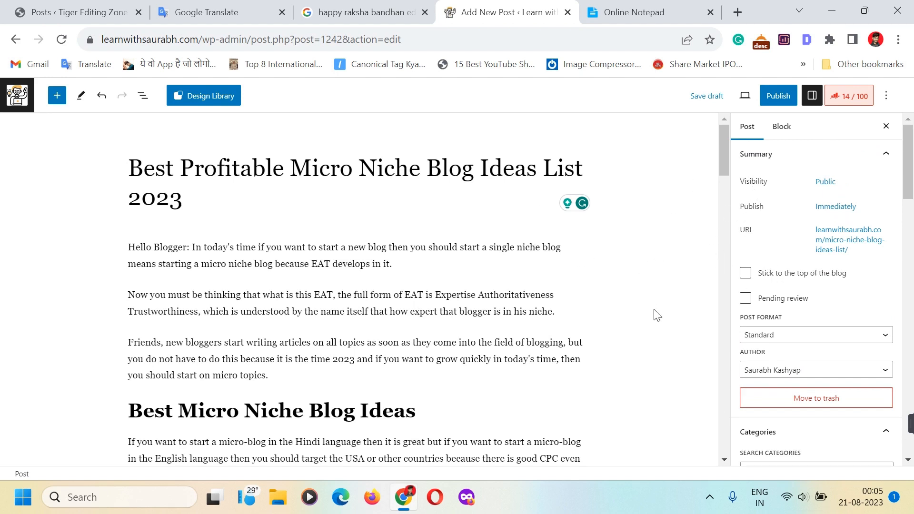
Step: Set the Rank Math focus keyword to "Micro Niche Blog Ideas", copied from the post title
left_click(852, 104)
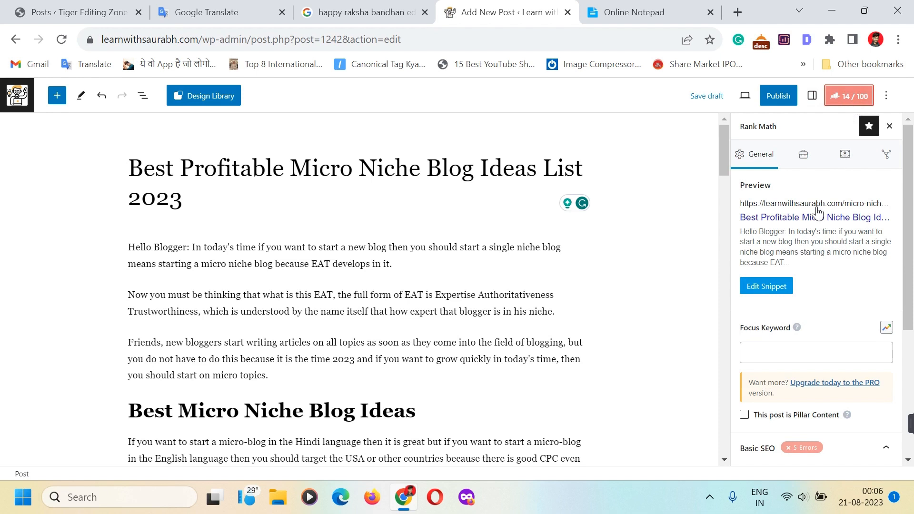
scroll(812, 292, "down", 1)
scroll(814, 292, "down", 2)
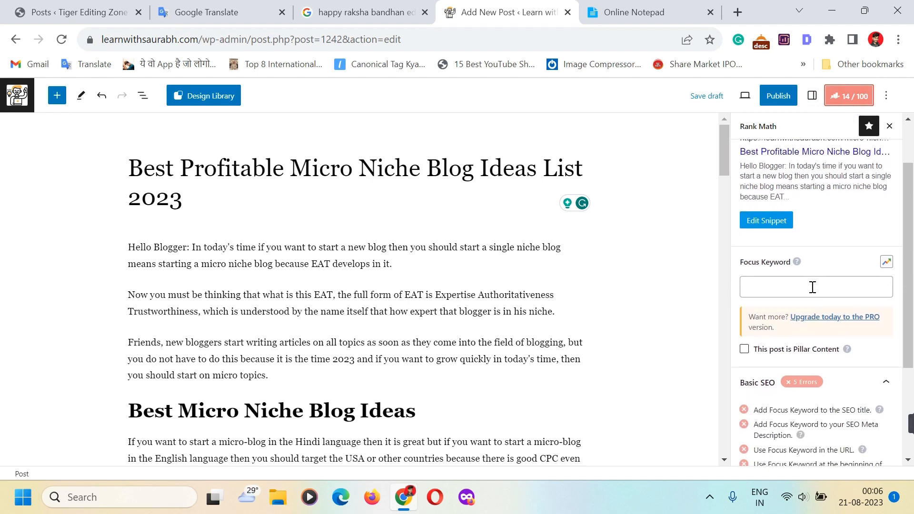
scroll(813, 292, "up", 2)
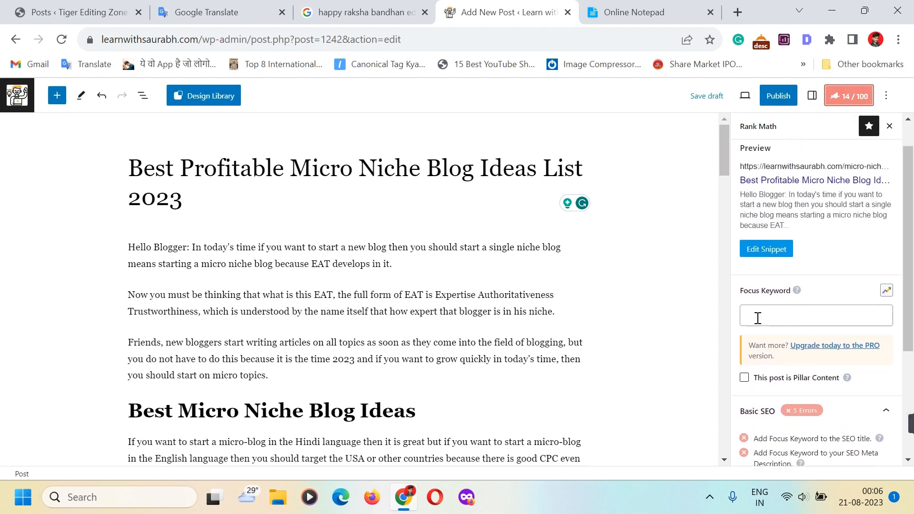
left_click(778, 317)
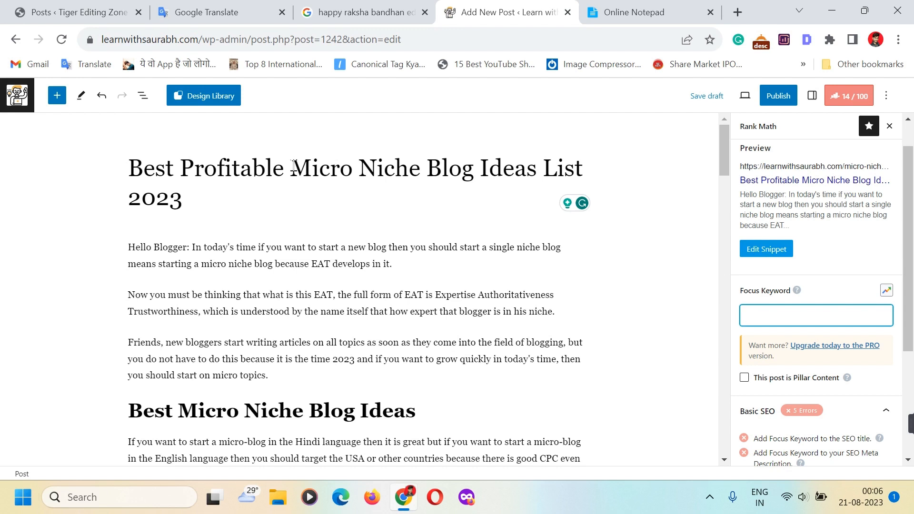
left_click_drag(293, 167, 475, 168)
left_click_drag(485, 168, 533, 170)
key("ctrl+c")
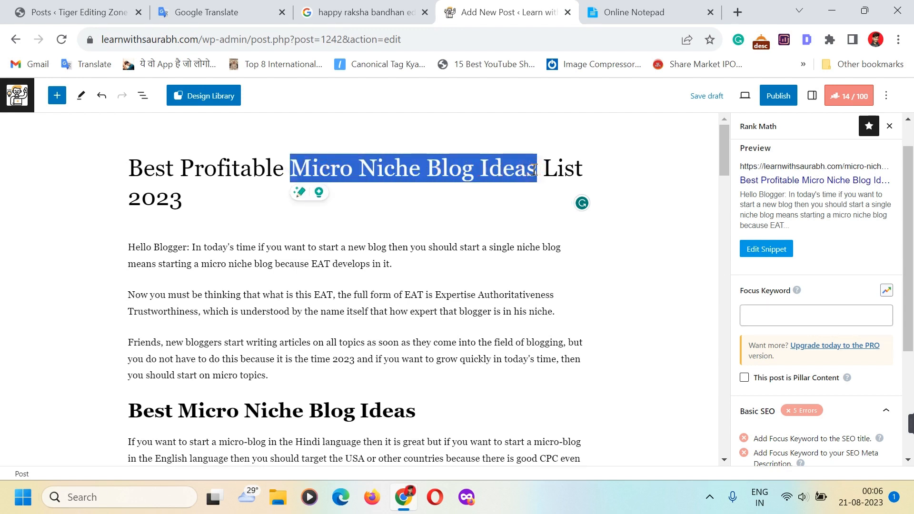
left_click(758, 315)
scroll(788, 273, "down", 1)
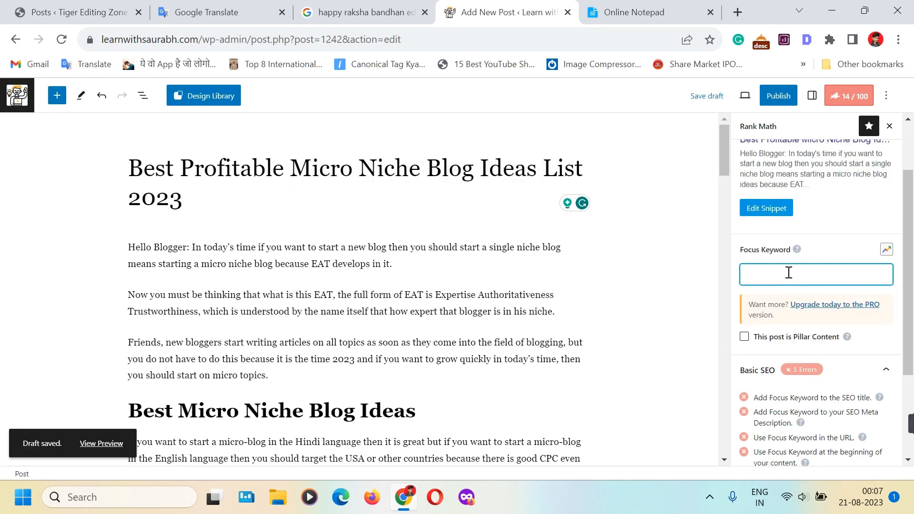
key("ctrl+v")
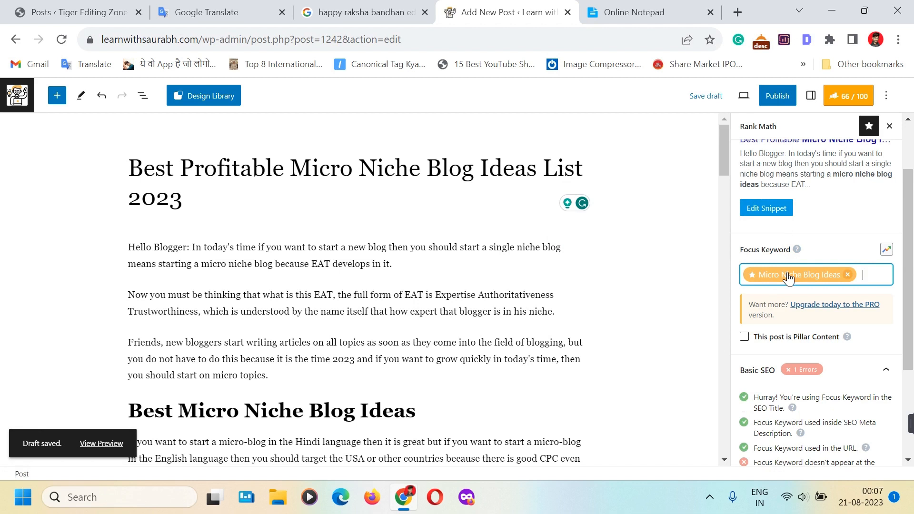
Step: Examine the Basic SEO and Additional checks in Rank Math for the items that still need fixing
scroll(788, 276, "up", 2)
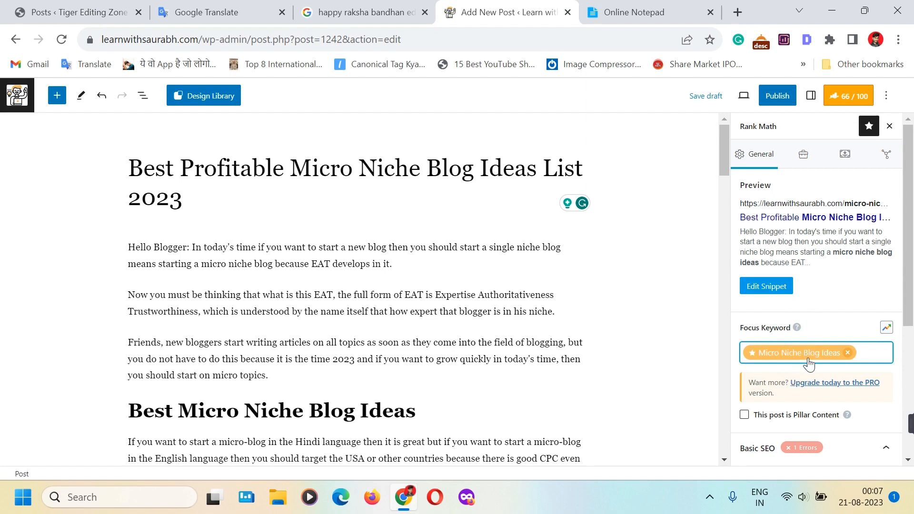
scroll(814, 333, "down", 8)
scroll(833, 266, "up", 5)
scroll(831, 245, "down", 6)
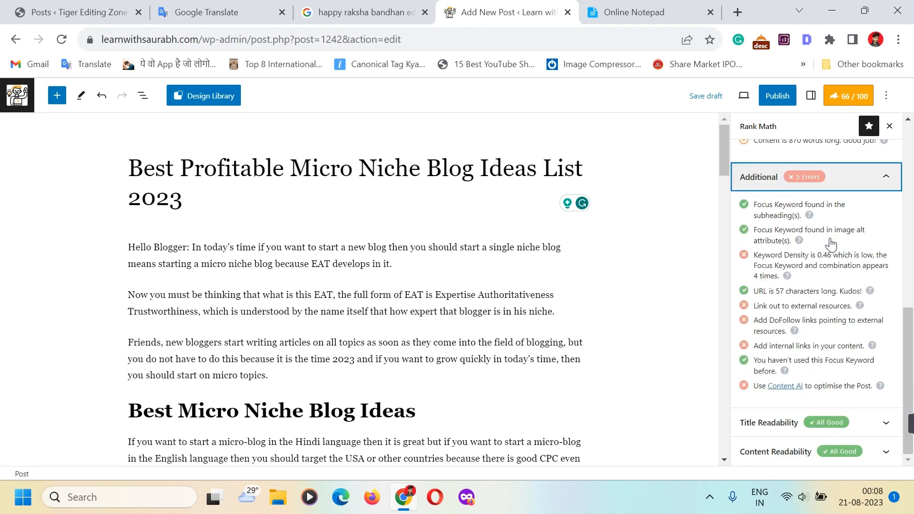
scroll(831, 244, "up", 8)
scroll(830, 242, "down", 2)
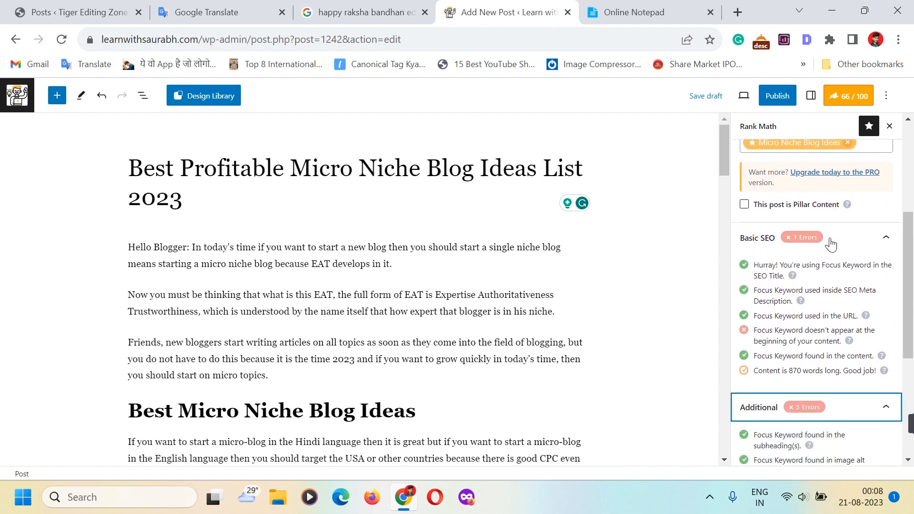
left_click(829, 238)
left_click(844, 267)
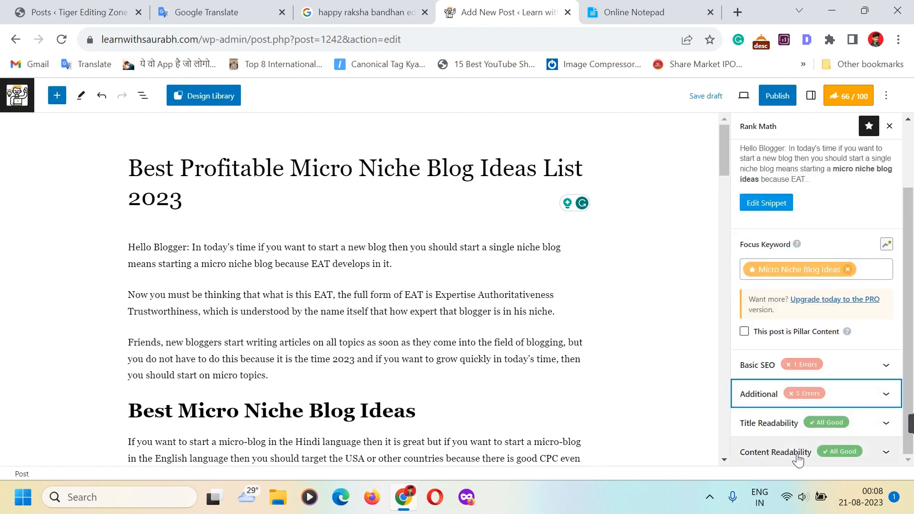
left_click(802, 396)
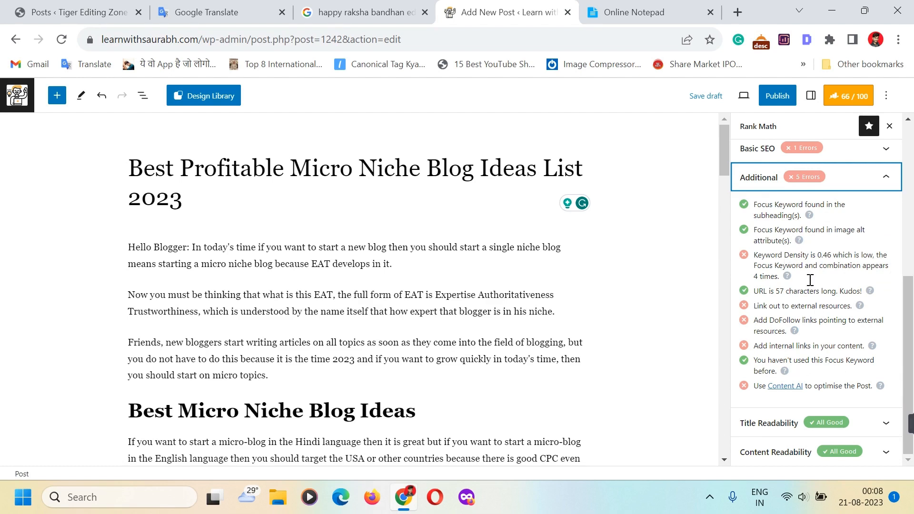
Step: Look through the article from the introduction to the conclusion for a suitable place to add links
scroll(447, 313, "down", 20)
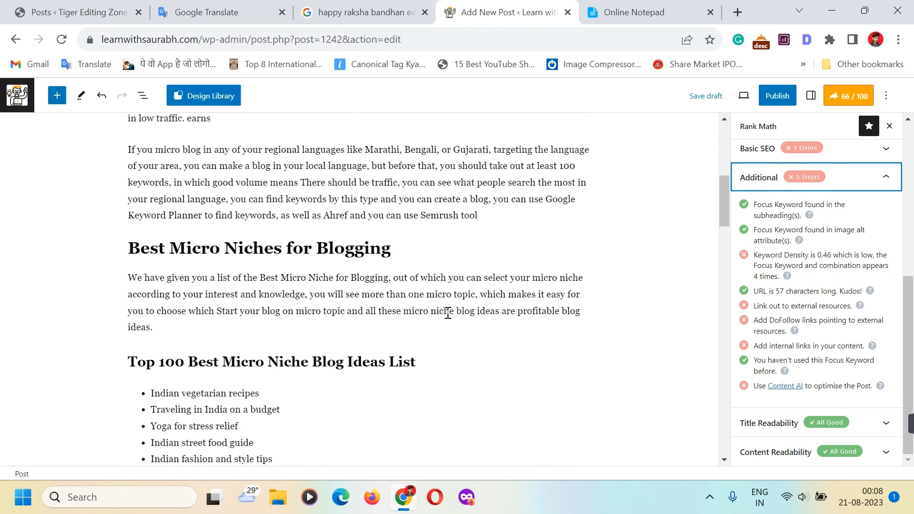
scroll(447, 312, "down", 2)
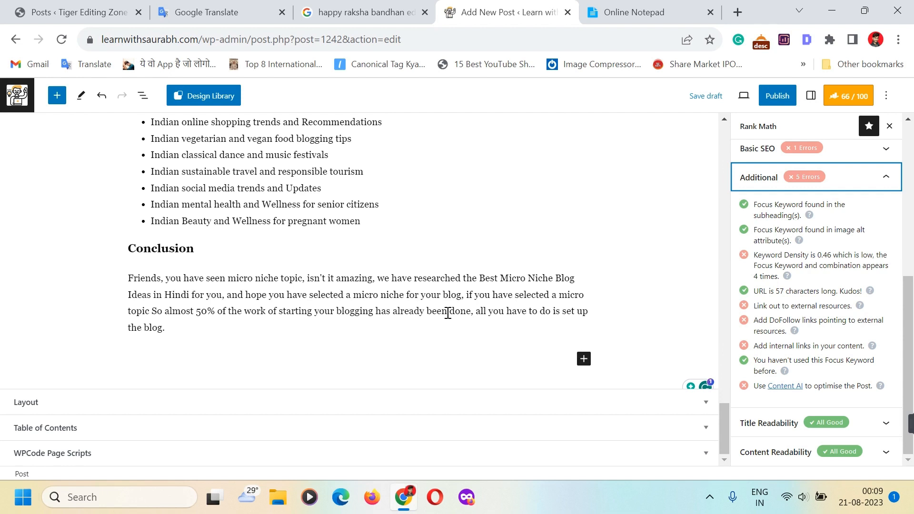
scroll(533, 343, "up", 15)
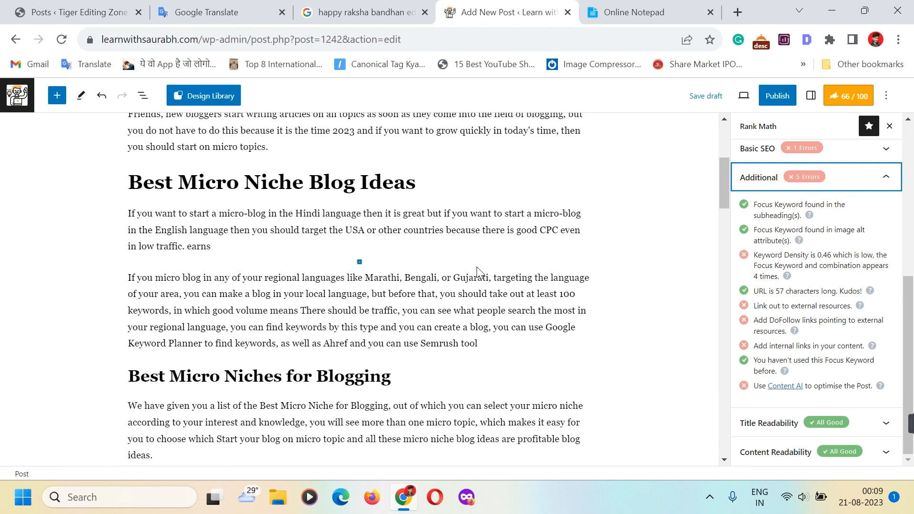
scroll(477, 271, "up", 1)
scroll(495, 271, "down", 4)
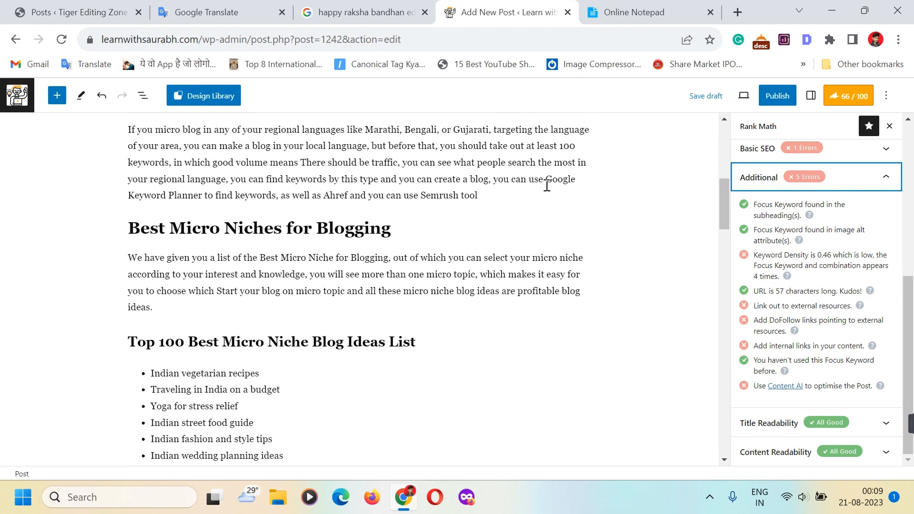
scroll(404, 180, "up", 7)
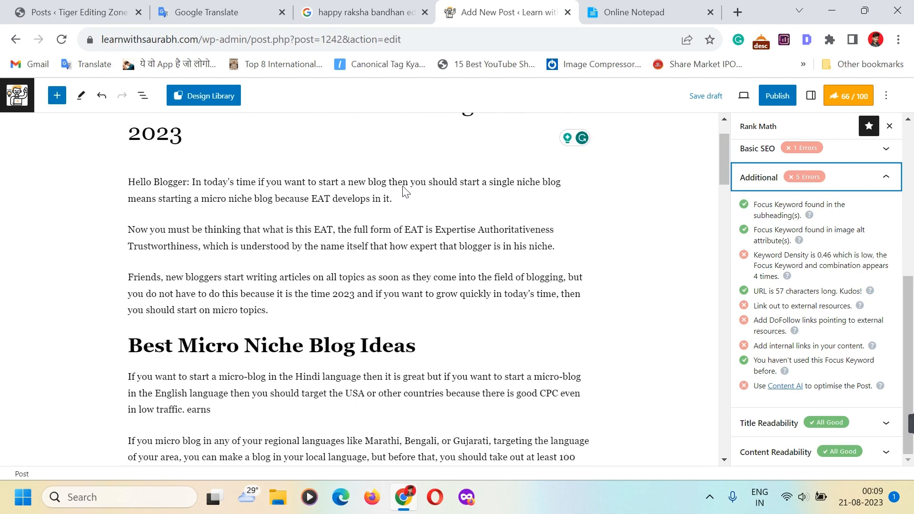
scroll(403, 186, "down", 2)
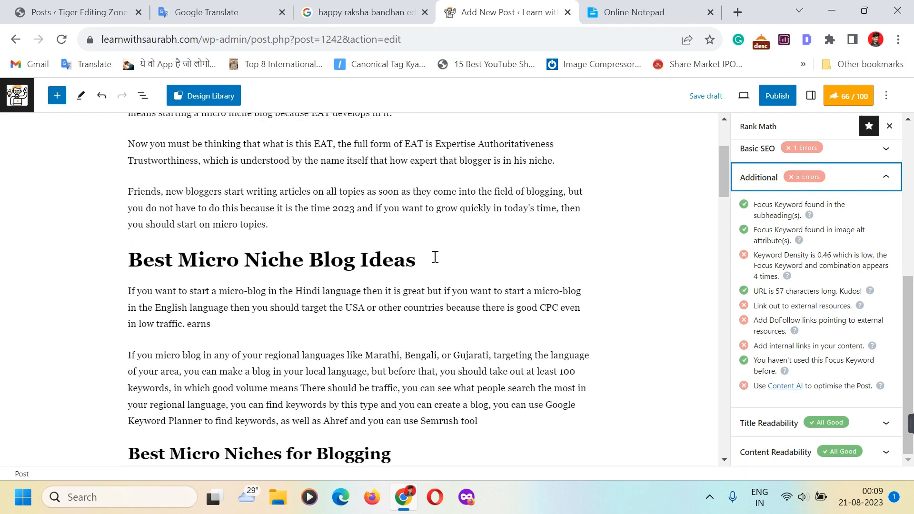
scroll(484, 302, "down", 2)
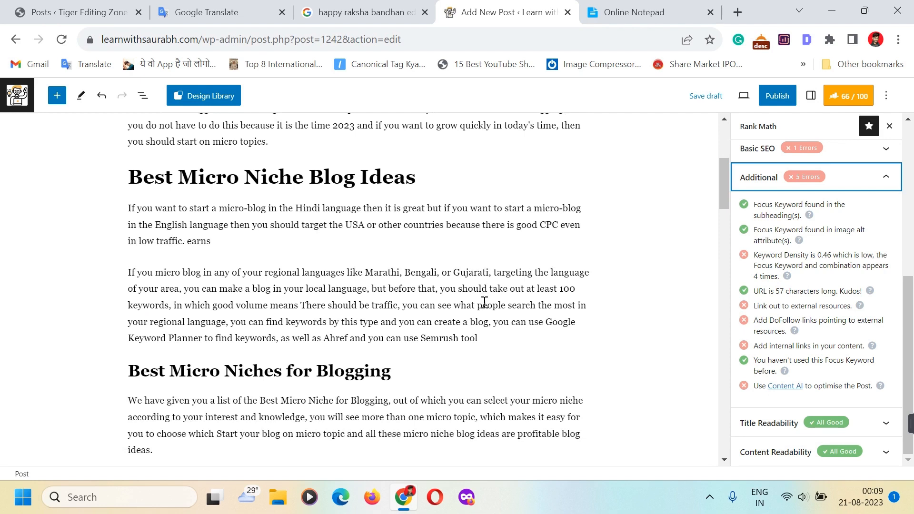
left_click(548, 323)
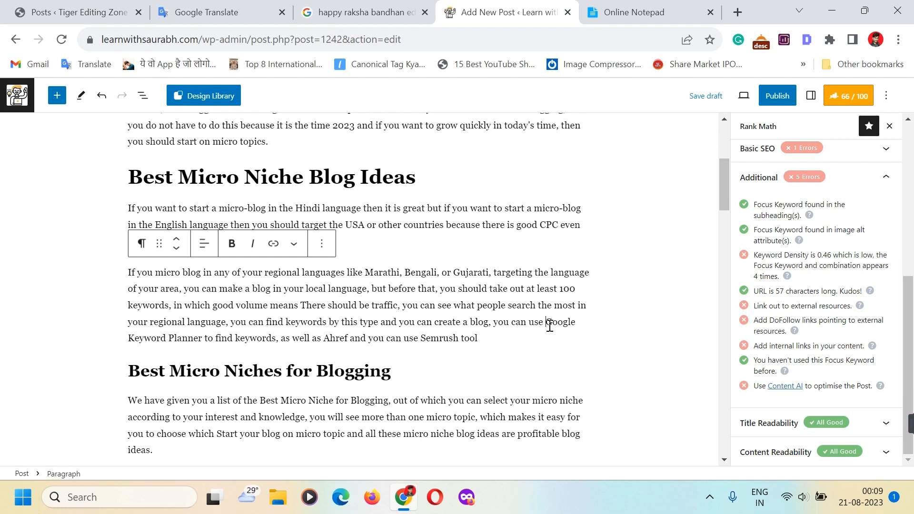
left_click_drag(547, 324, 578, 321)
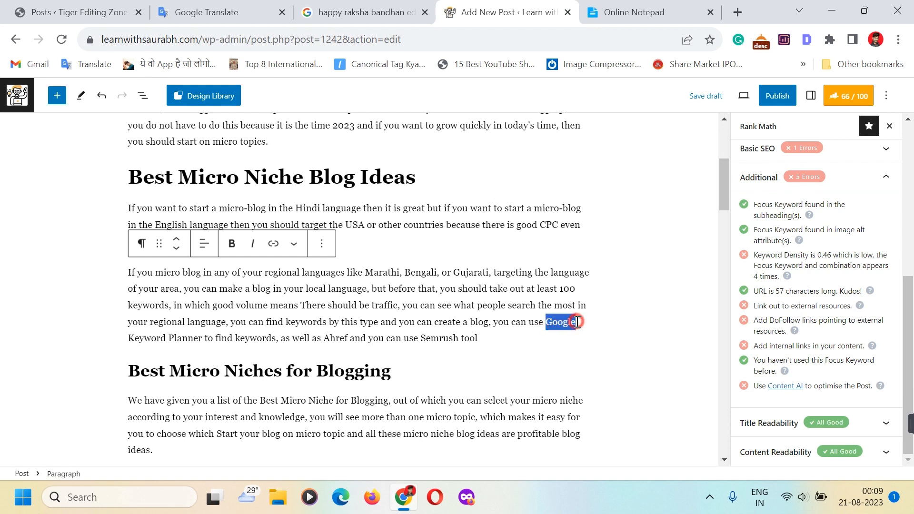
left_click(268, 246)
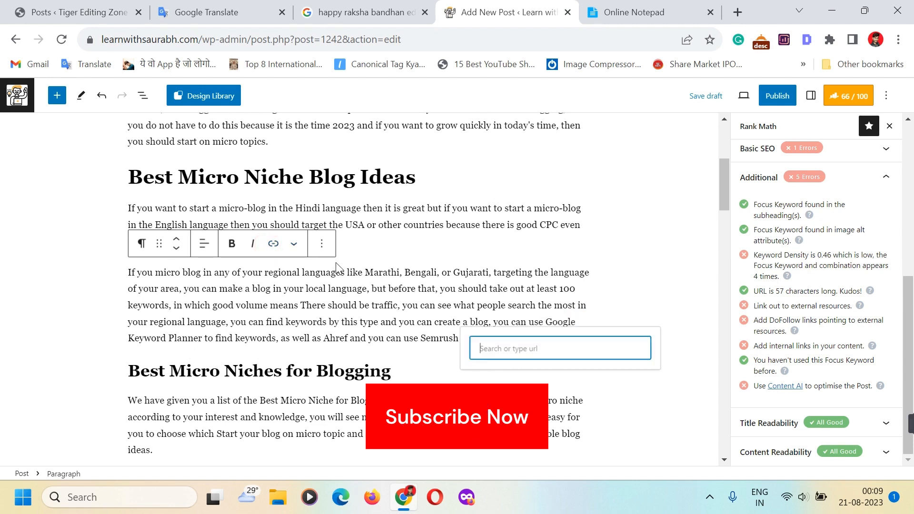
type("www.google.com")
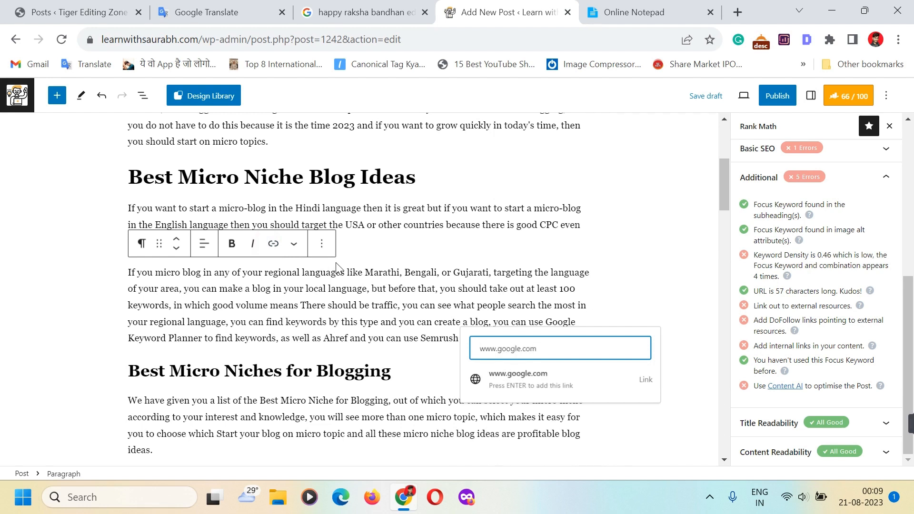
left_click(512, 377)
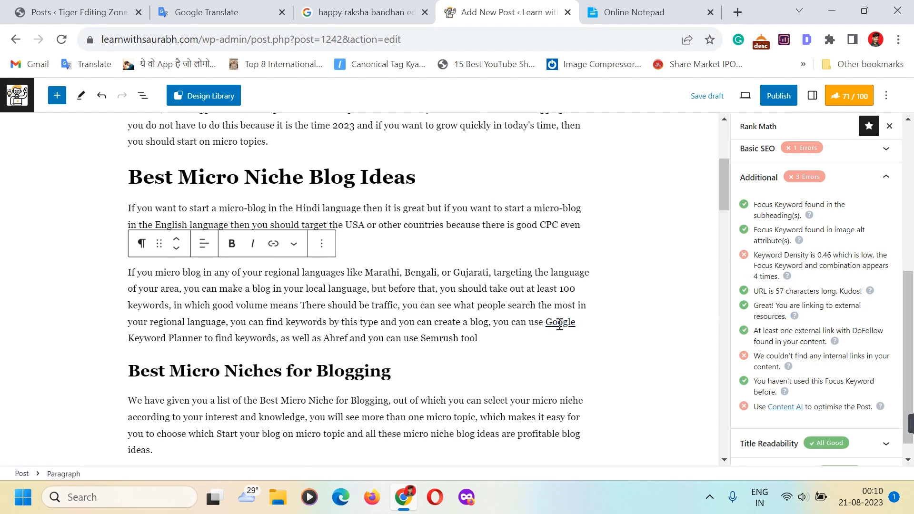
left_click(661, 330)
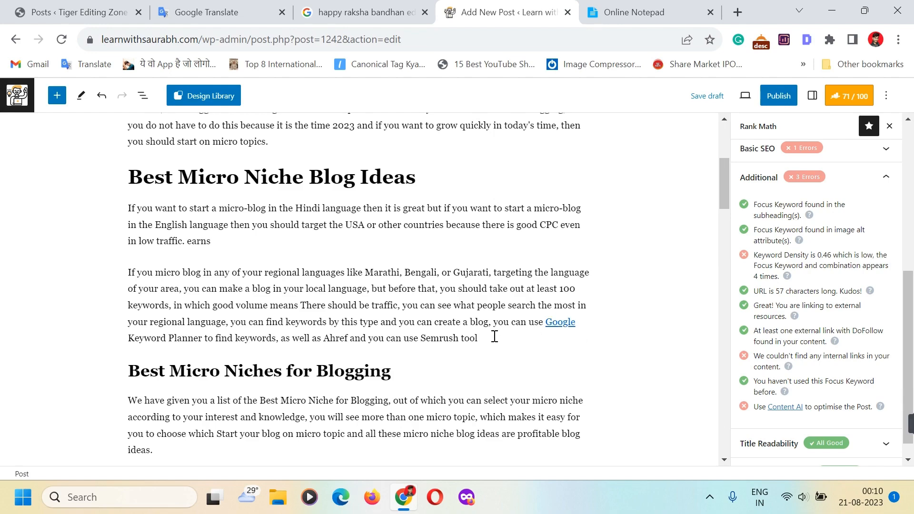
Step: Return to the posts list and copy the link address of the published post "Business Idea's for Less Educated Peoples"
scroll(495, 336, "down", 15)
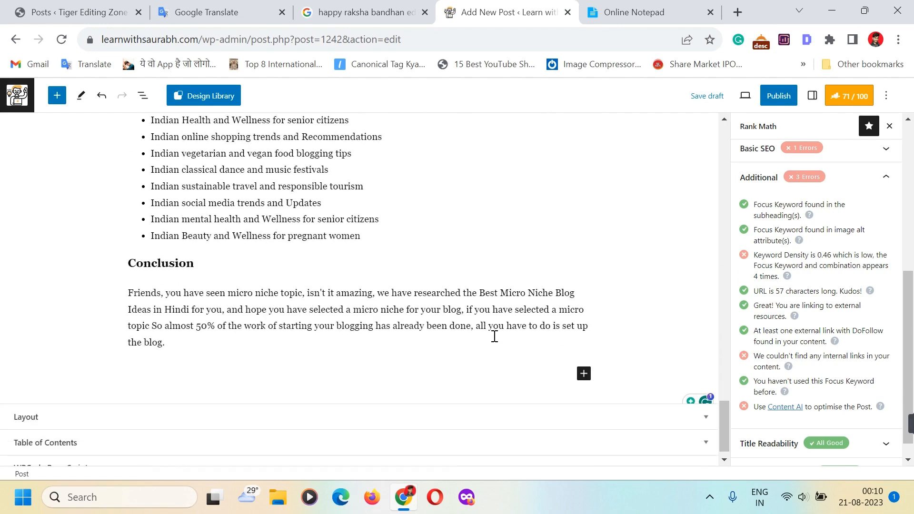
scroll(494, 336, "up", 10)
scroll(494, 336, "down", 9)
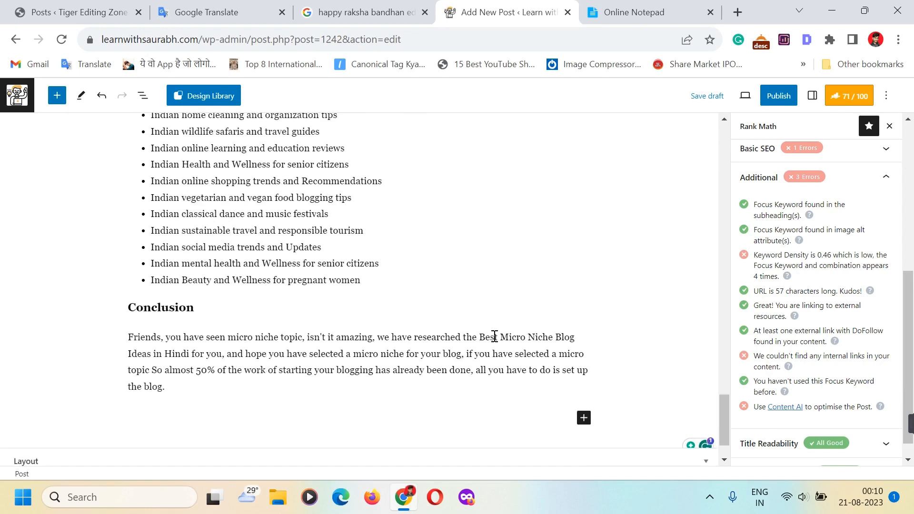
key("alt+Left")
scroll(205, 342, "down", 4)
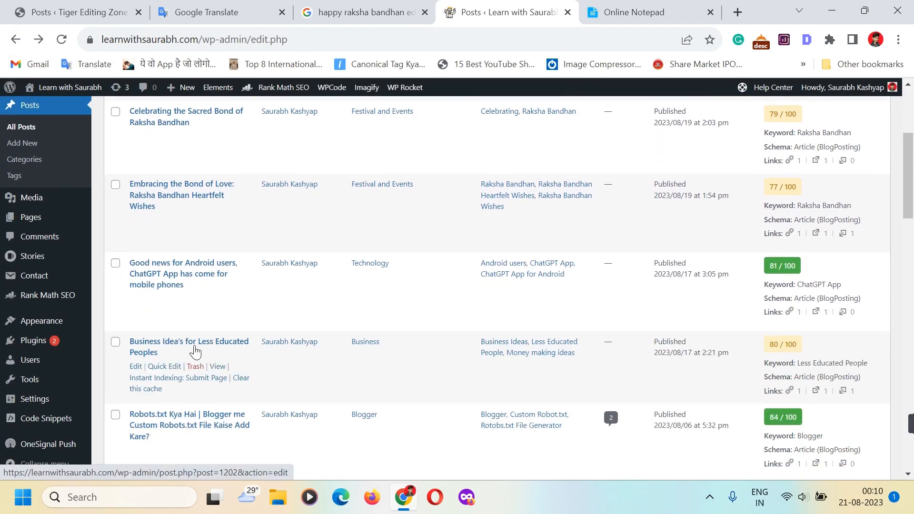
right_click(217, 369)
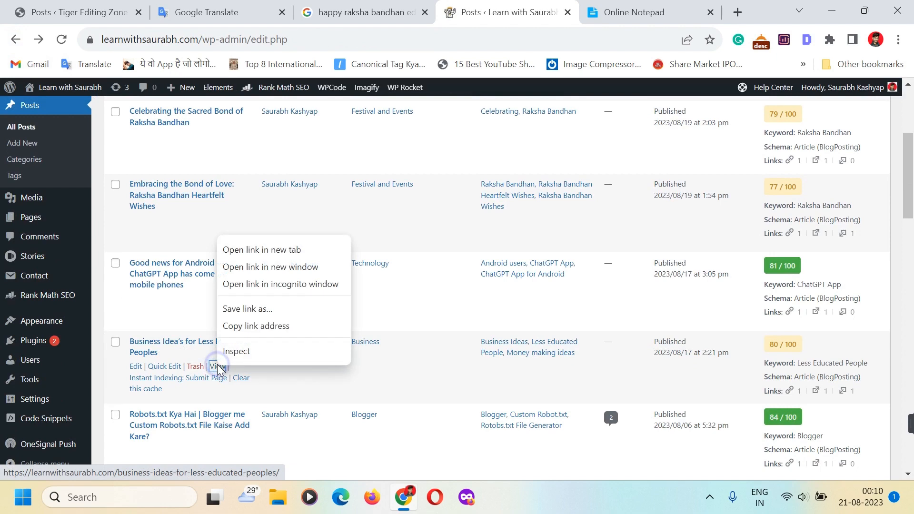
left_click(259, 326)
Step: Reopen the micro niche draft and add a paragraph reading "Read- hefhhjojflefeninffnlmlmlkb" between the ideas list and the Conclusion heading
scroll(259, 324, "up", 5)
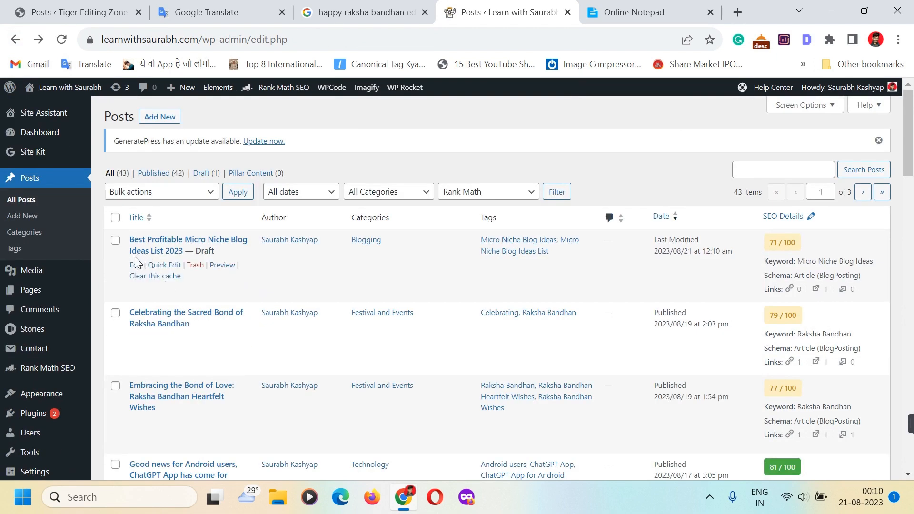
left_click(135, 265)
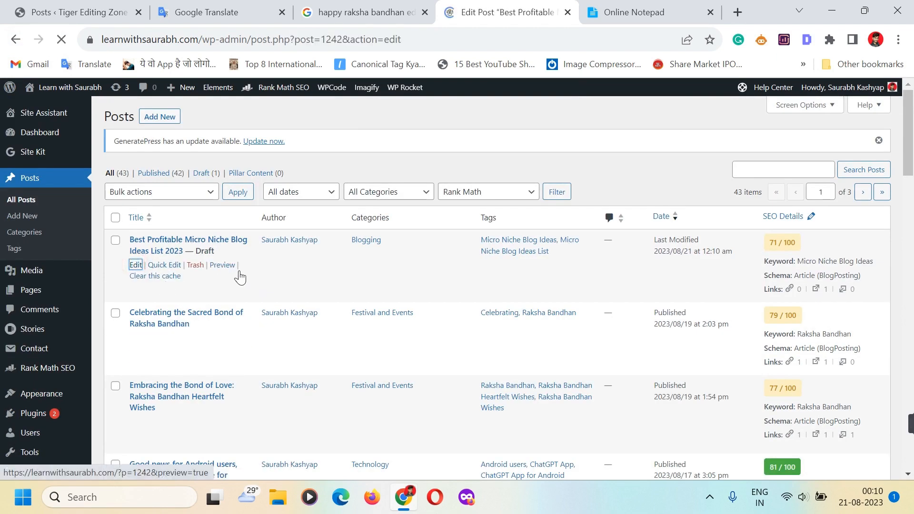
scroll(259, 279, "down", 15)
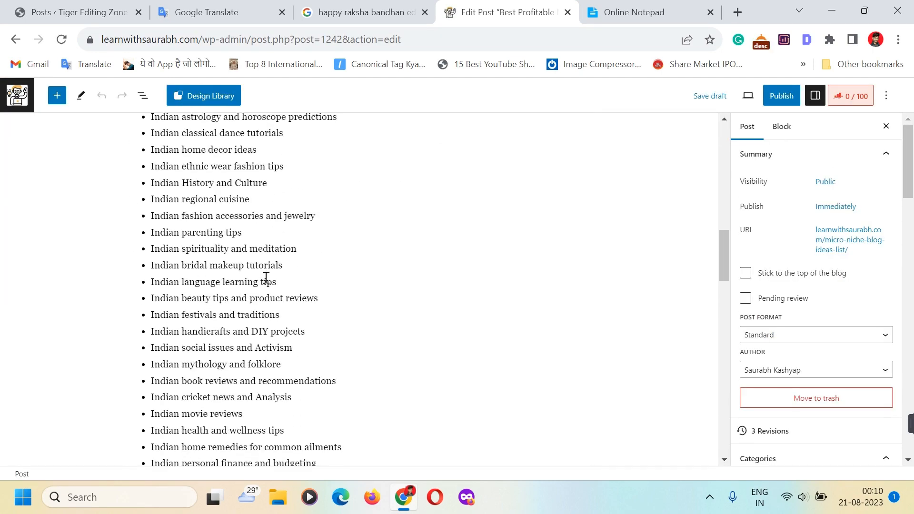
scroll(266, 277, "down", 15)
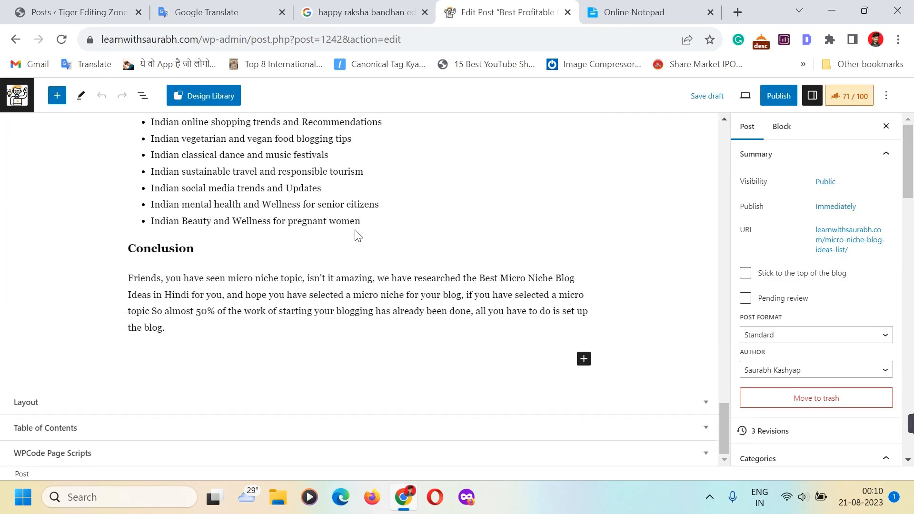
left_click(374, 222)
key("Return")
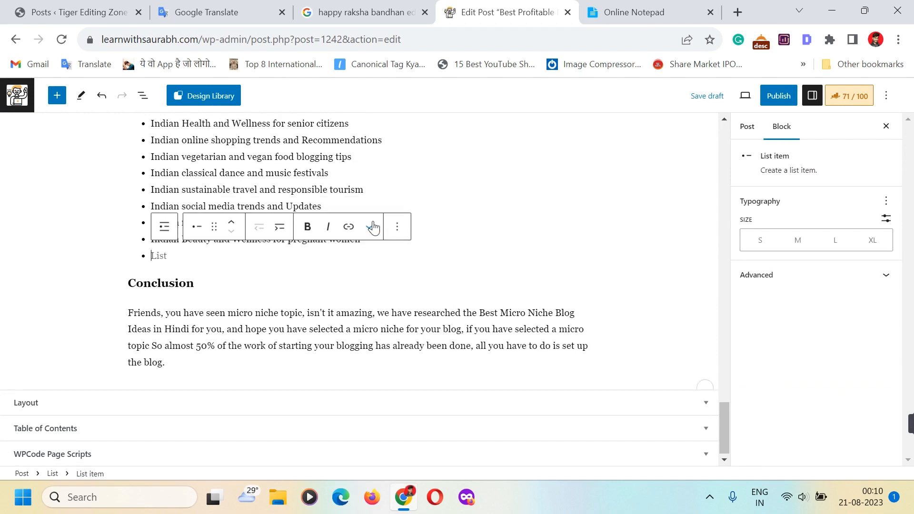
key("Return")
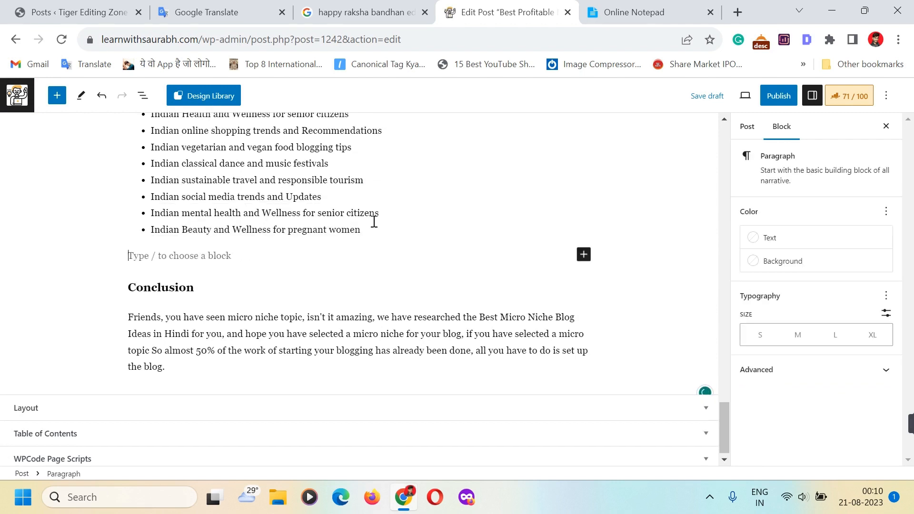
type("Read-")
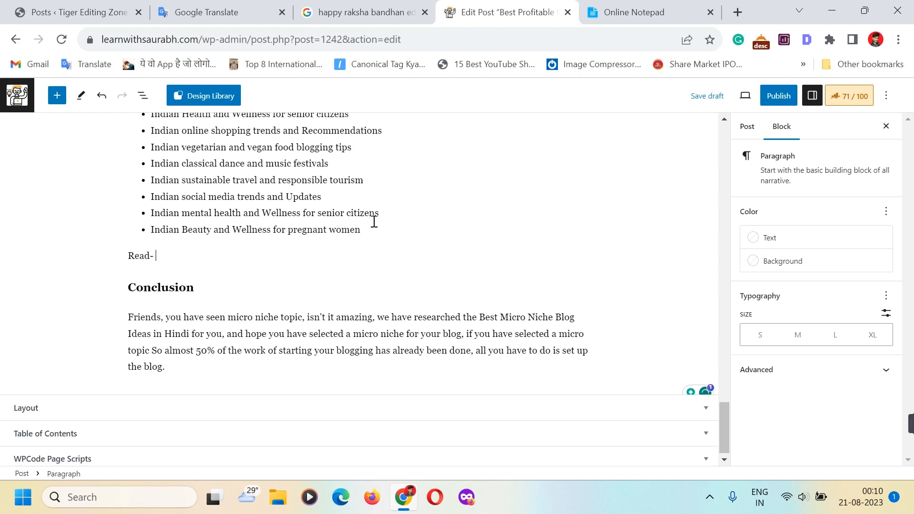
type("hefhhjojflefeninffnlmlmlkb")
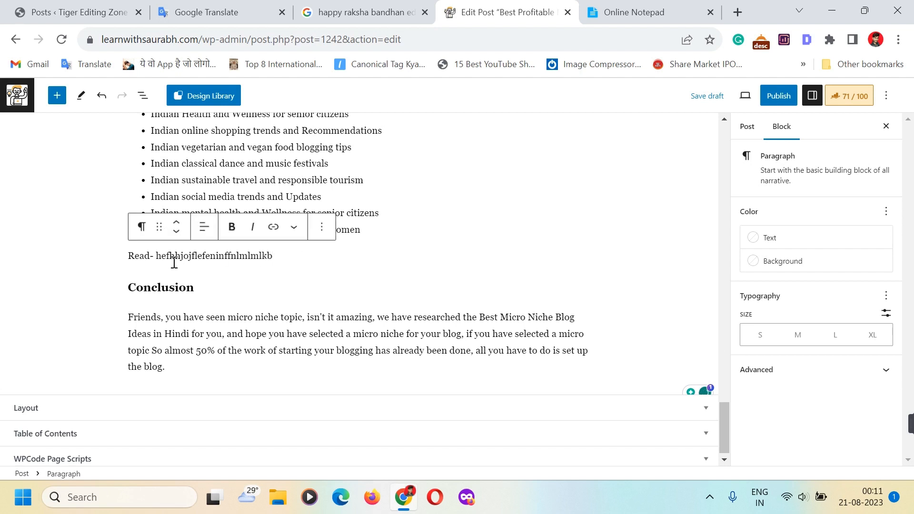
Step: Link the placeholder text after "Read-" to the copied business-ideas-for-less-educated-peoples post URL
left_click_drag(156, 256, 281, 255)
left_click(274, 228)
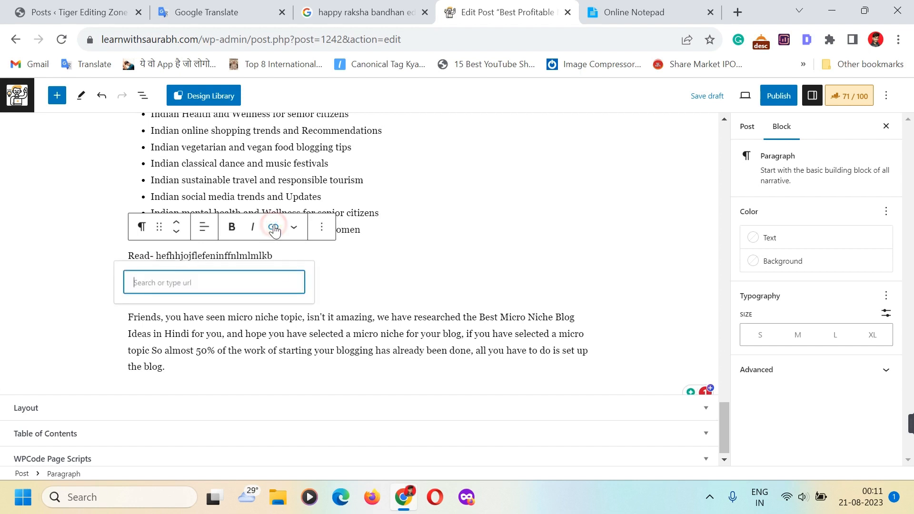
key("ctrl+v")
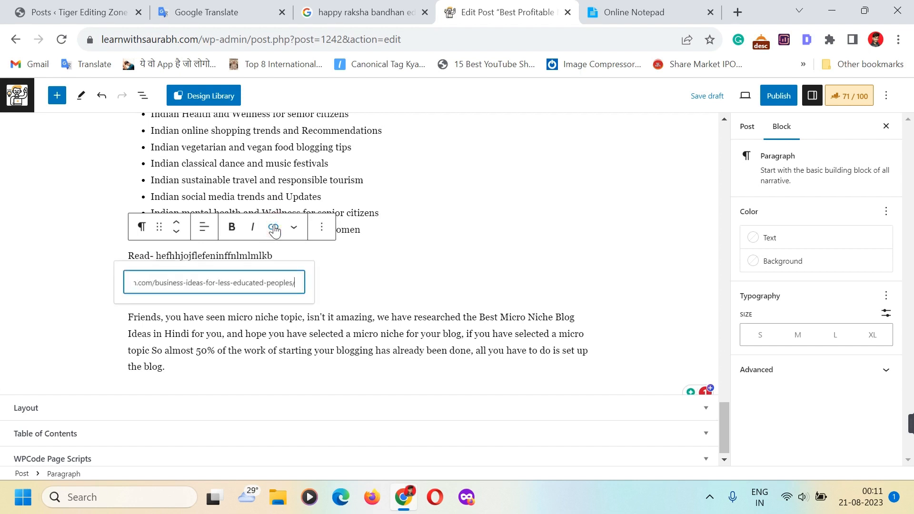
left_click(207, 315)
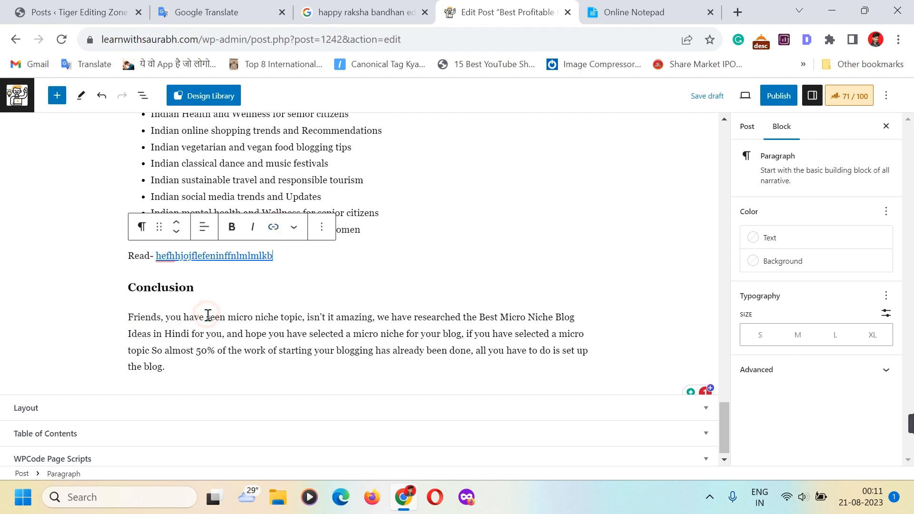
Step: Open the Rank Math analysis and replace the focus keyword with "Micro Niche" copied from the post title
scroll(486, 262, "up", 7)
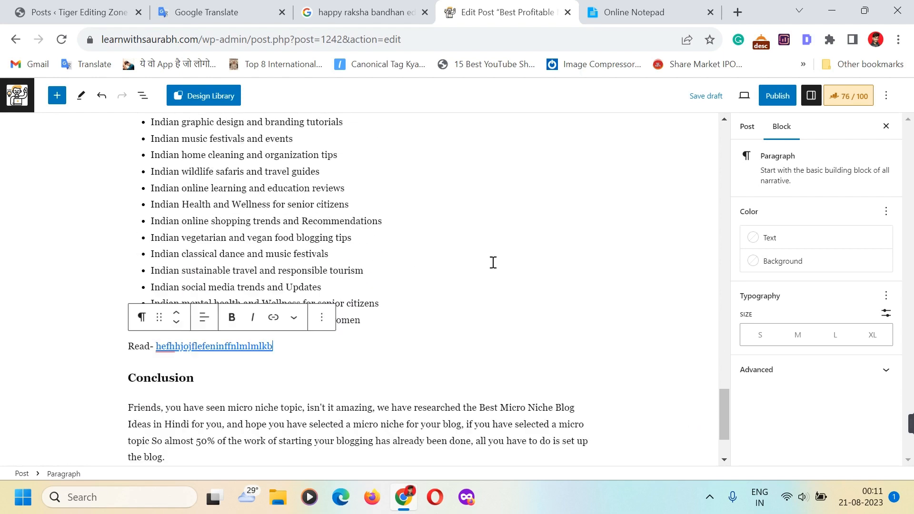
left_click(849, 96)
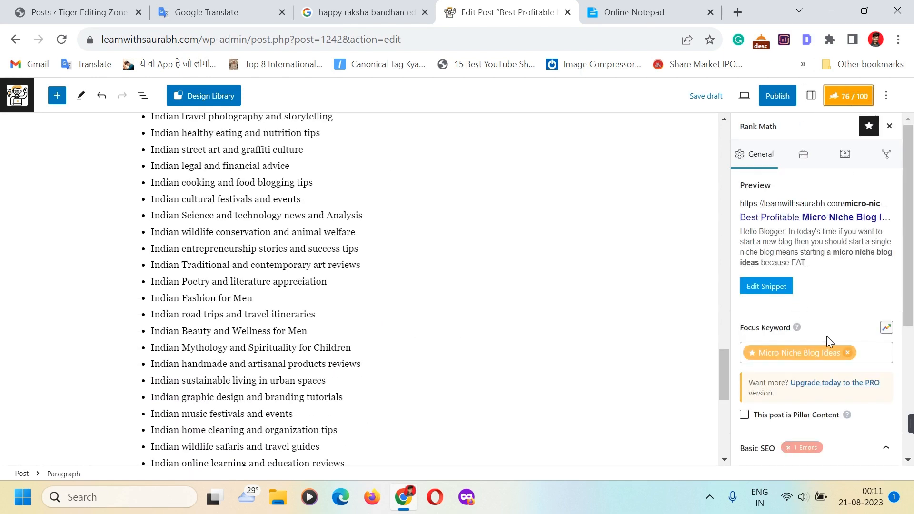
scroll(838, 335, "down", 5)
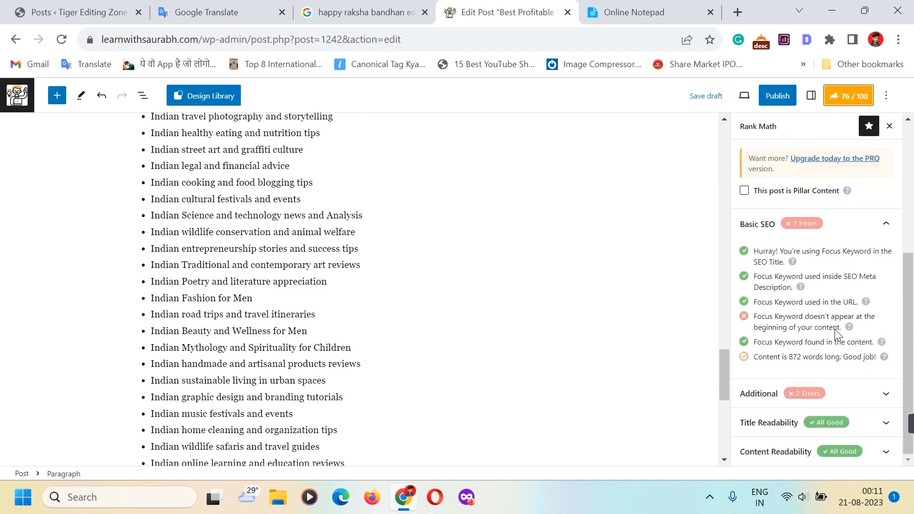
scroll(838, 333, "up", 5)
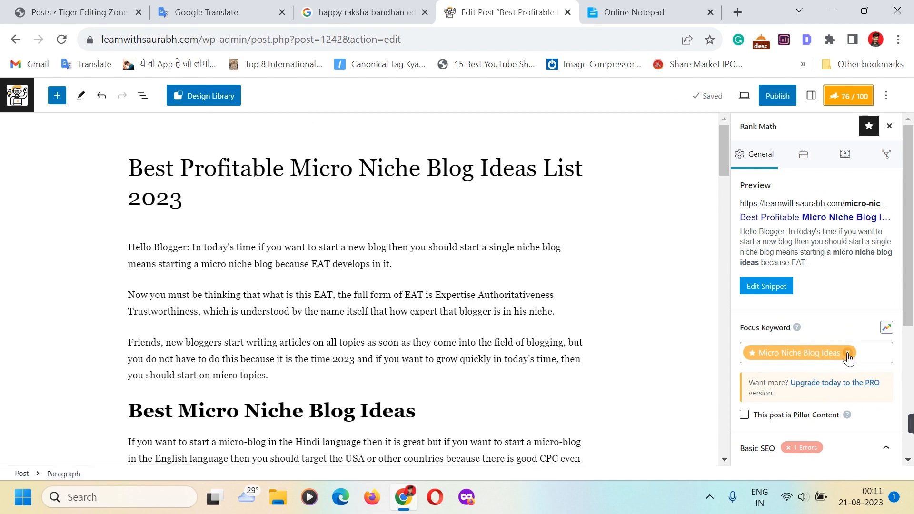
left_click(846, 353)
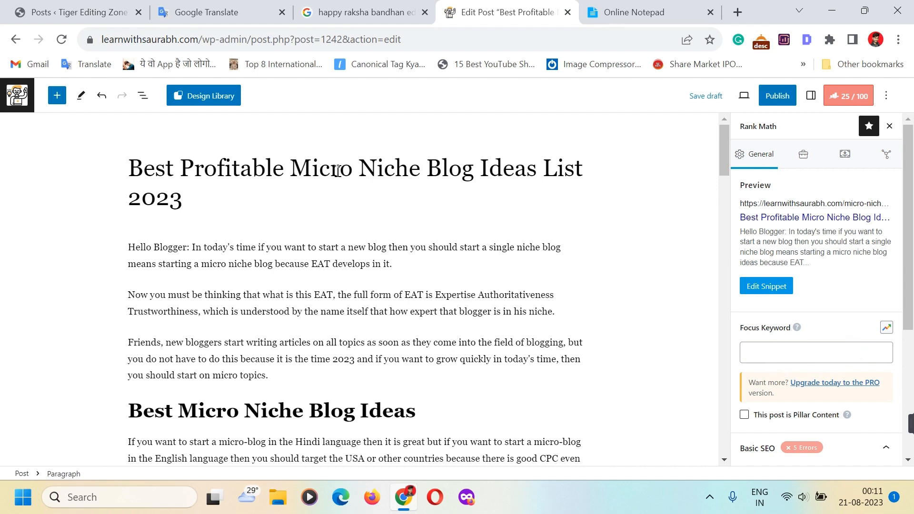
left_click_drag(291, 169, 420, 178)
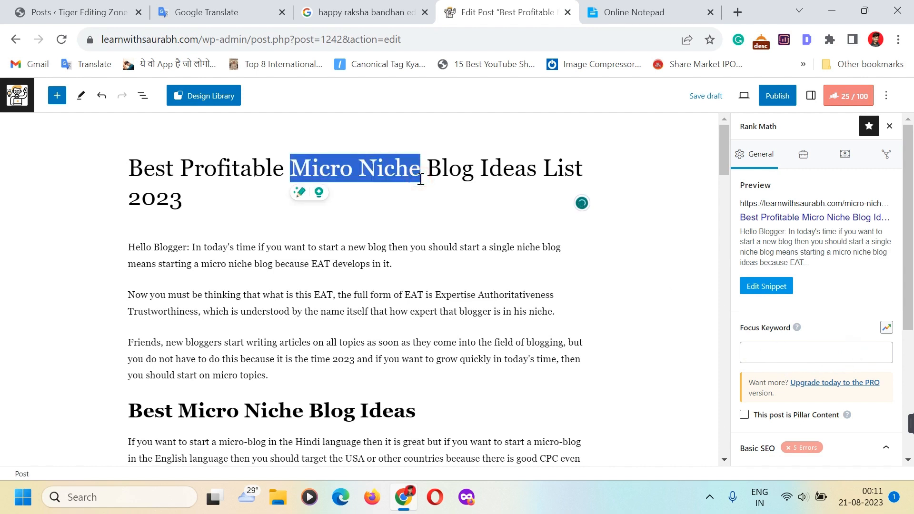
left_click(789, 346)
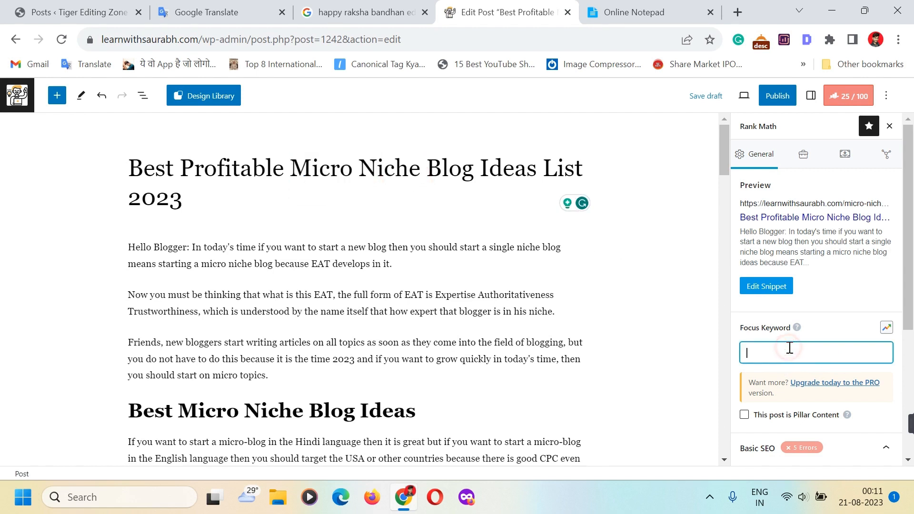
key("ctrl+v")
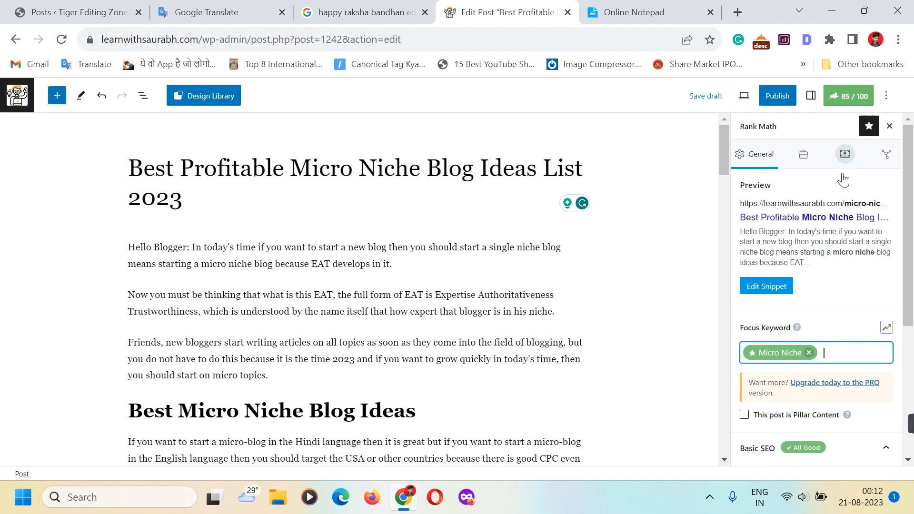
scroll(838, 323, "down", 5)
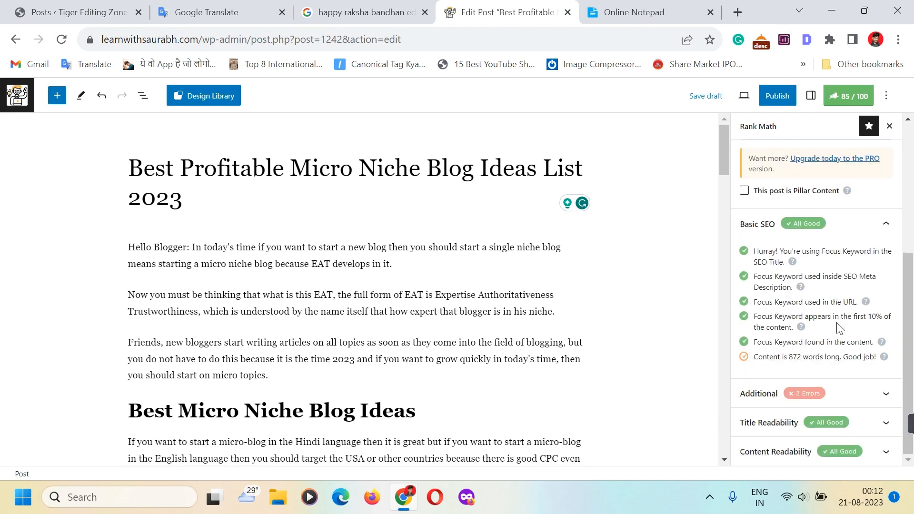
scroll(838, 329, "up", 5)
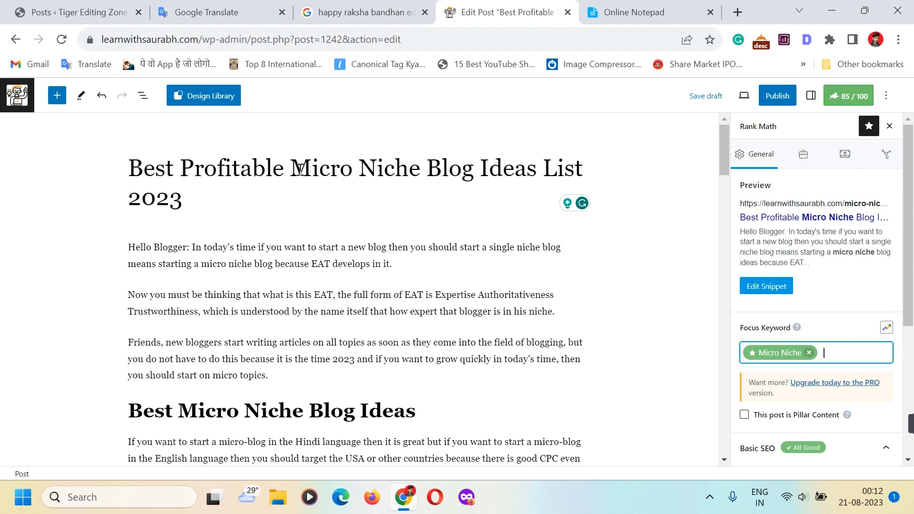
Step: Copy "Micro Niche Blog Ideas" from the post title and add it as a second focus keyword
left_click_drag(296, 170, 538, 168)
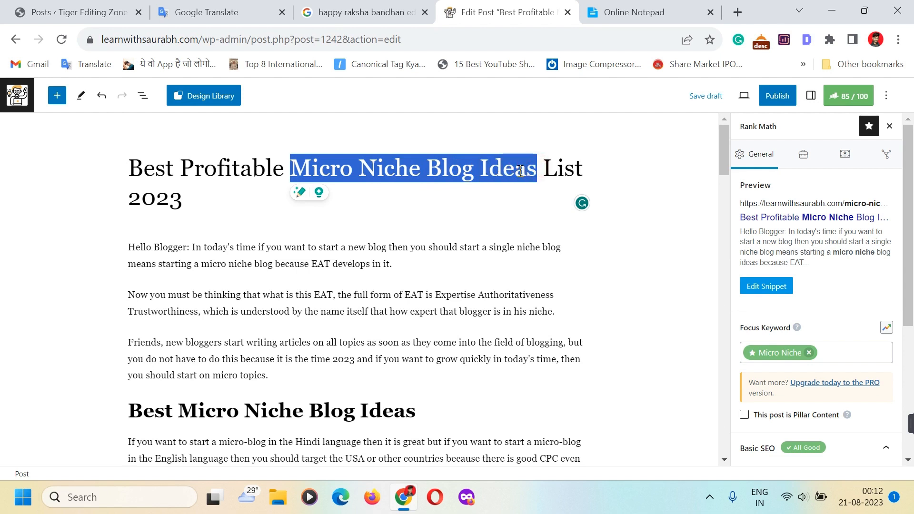
left_click(826, 361)
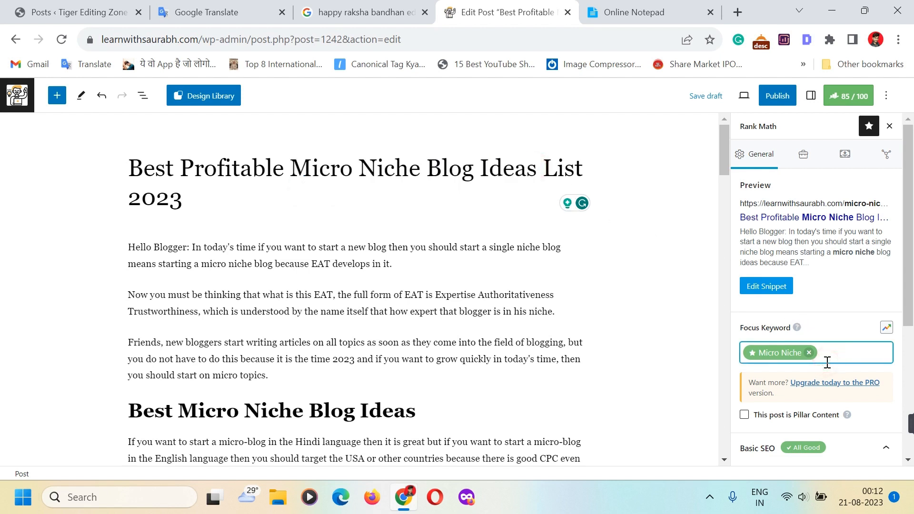
key("ctrl+v")
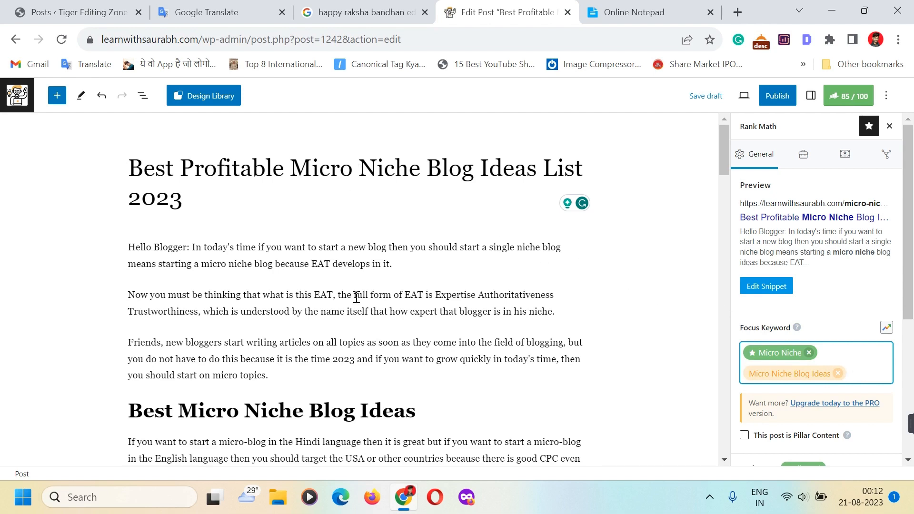
Step: Add "Micro Niches for Blogging" from the post's H3 heading as another focus keyword
scroll(356, 297, "down", 6)
left_click(182, 302)
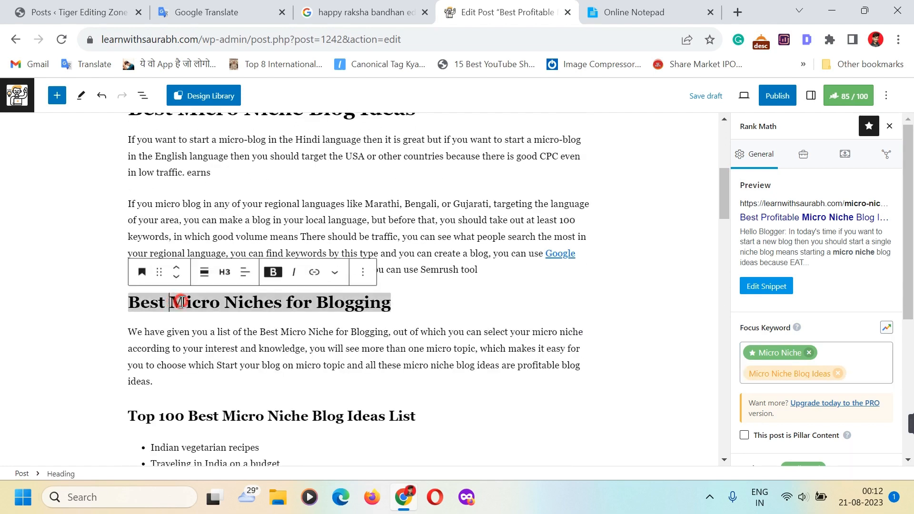
left_click_drag(181, 302, 393, 299)
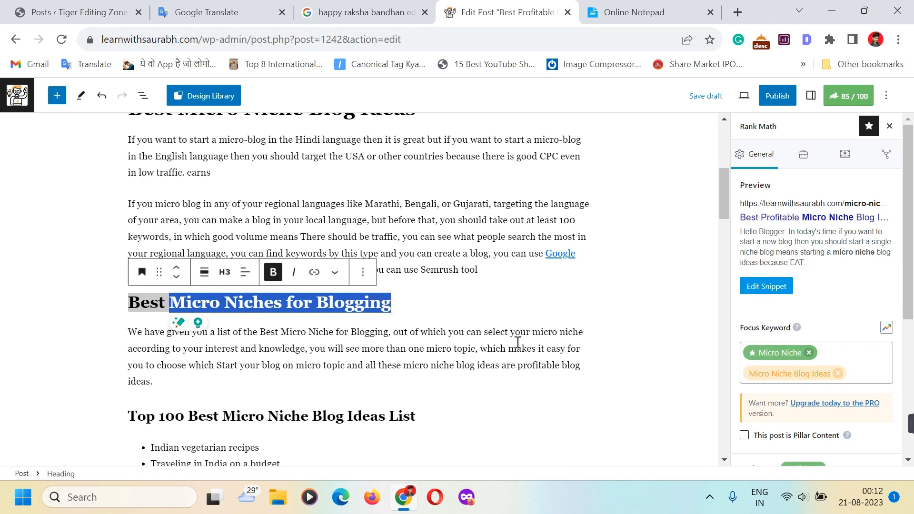
left_click(857, 372)
key("ctrl+v")
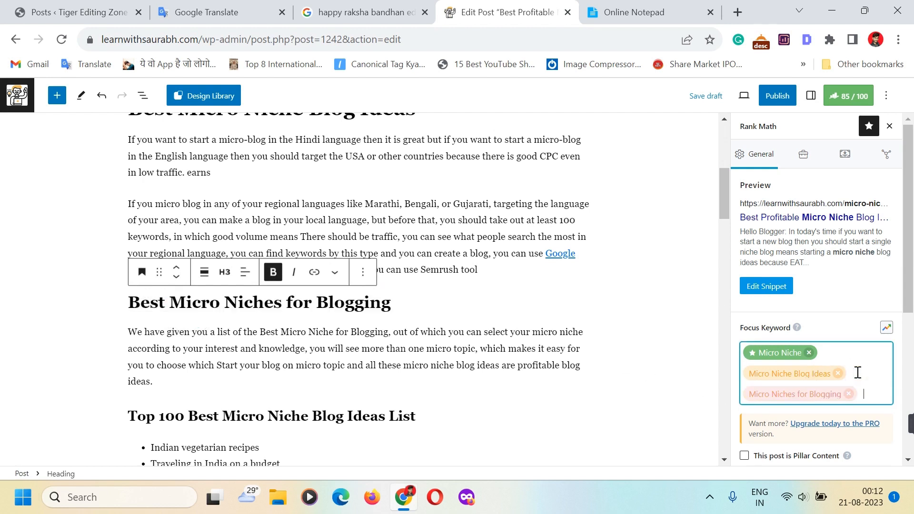
Step: Add "Best Micro Niche Blog Ideas List" from the Top 100 heading as a fourth focus keyword and check the SEO analysis
scroll(857, 372, "down", 3)
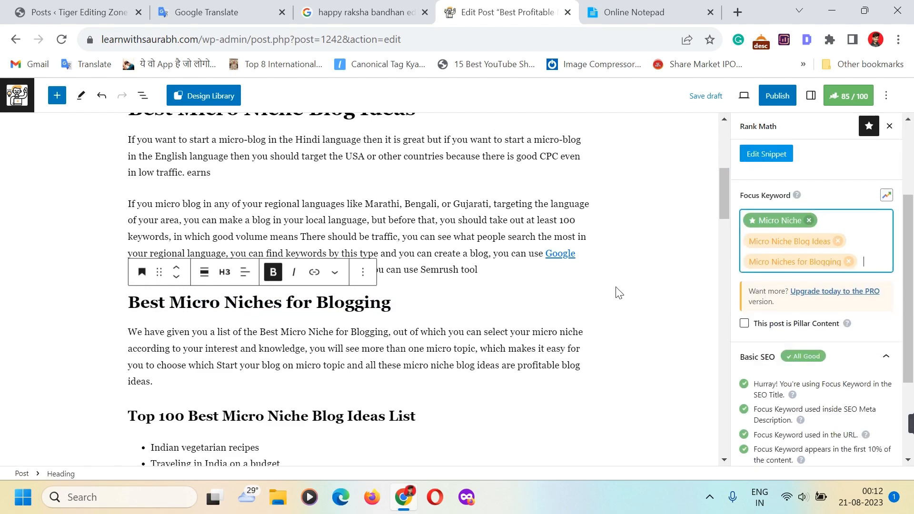
scroll(314, 335, "down", 3)
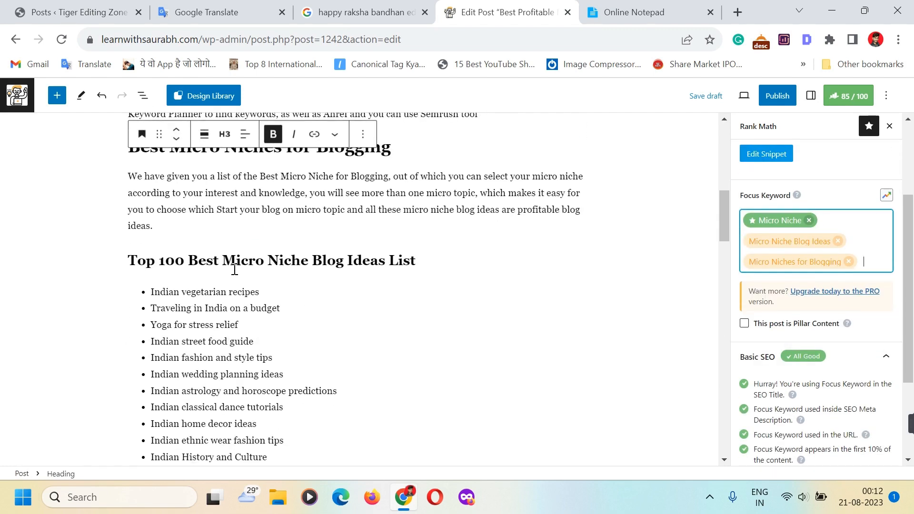
left_click_drag(251, 263, 425, 261)
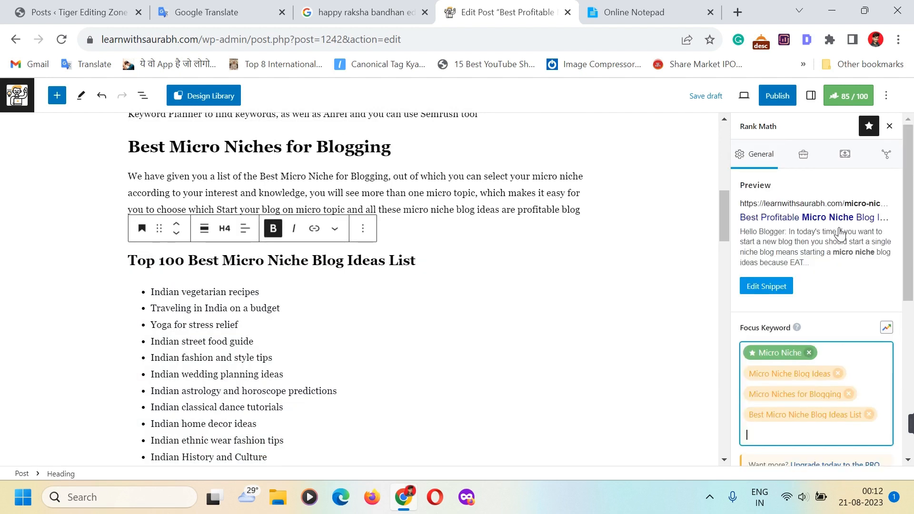
scroll(839, 233, "down", 1)
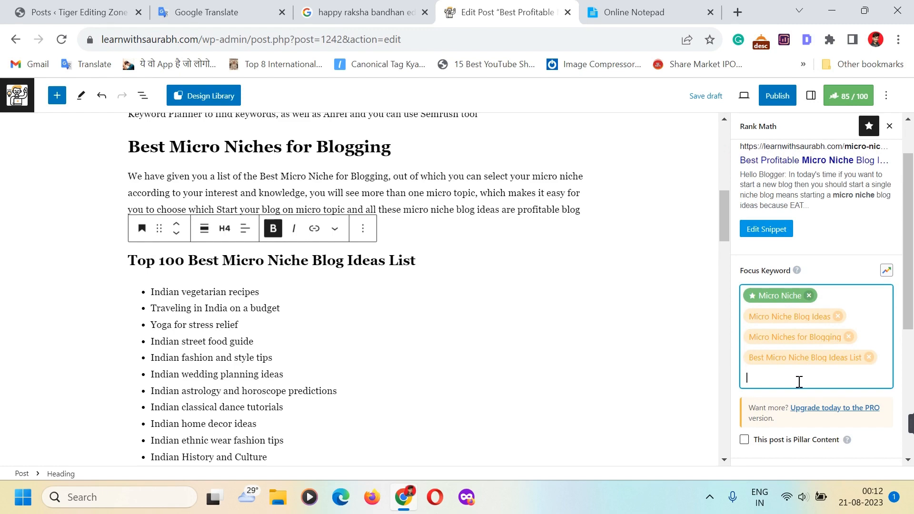
scroll(799, 381, "down", 2)
scroll(798, 380, "up", 3)
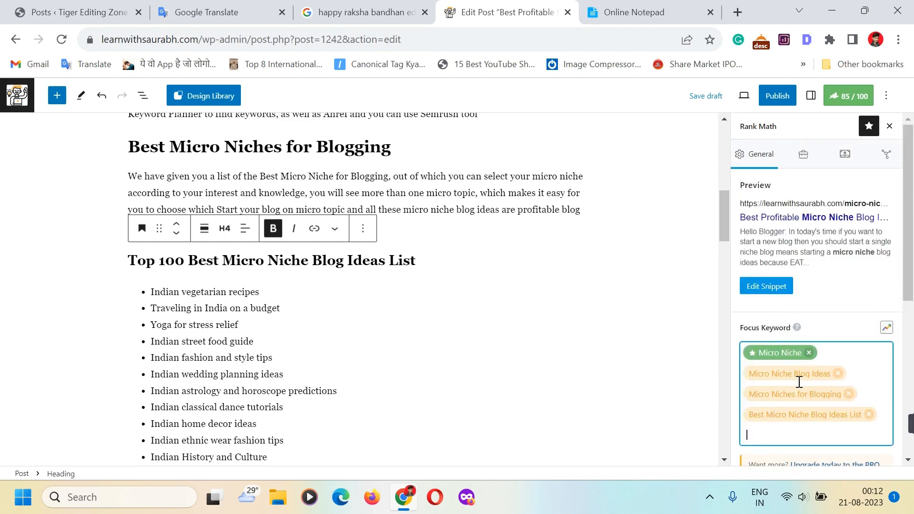
scroll(798, 379, "down", 6)
scroll(799, 386, "up", 5)
left_click(778, 98)
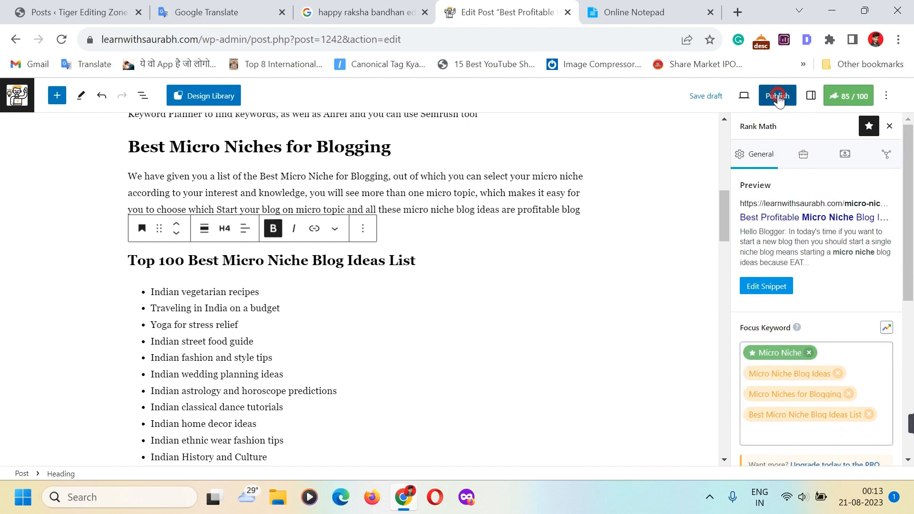
left_click(693, 293)
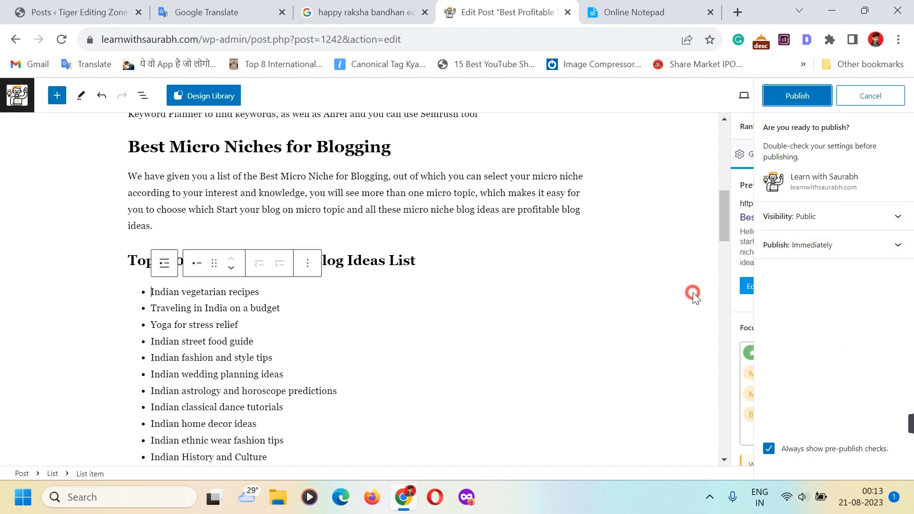
left_click(871, 97)
Step: Review the whole post from title to Conclusion, examining its headings, ideas list, external and internal links, and Rank Math analysis
scroll(525, 295, "down", 10)
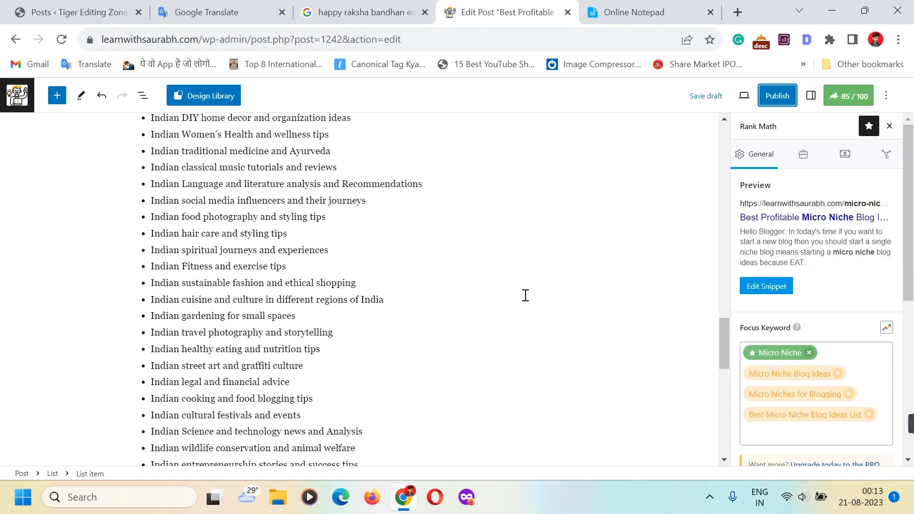
scroll(526, 295, "up", 15)
scroll(526, 295, "down", 5)
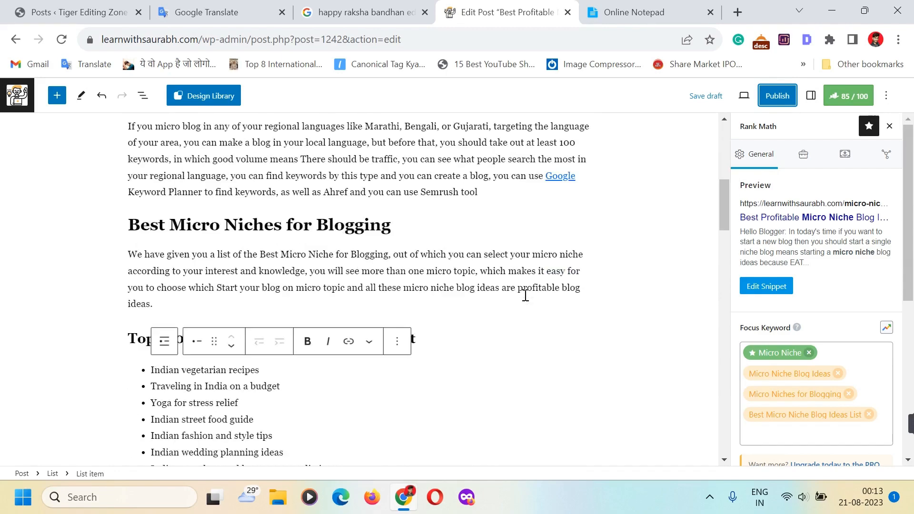
scroll(525, 295, "up", 6)
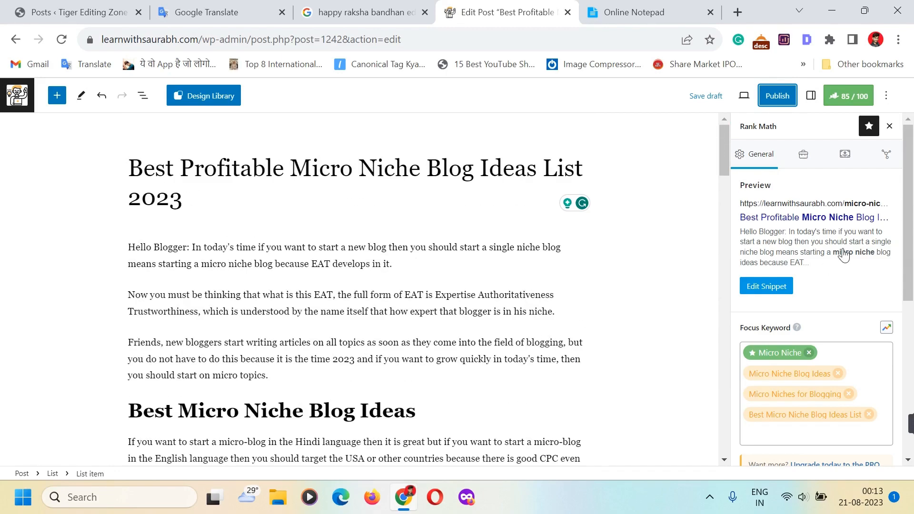
scroll(843, 255, "down", 6)
scroll(844, 248, "up", 6)
scroll(495, 369, "down", 4)
scroll(354, 189, "up", 2)
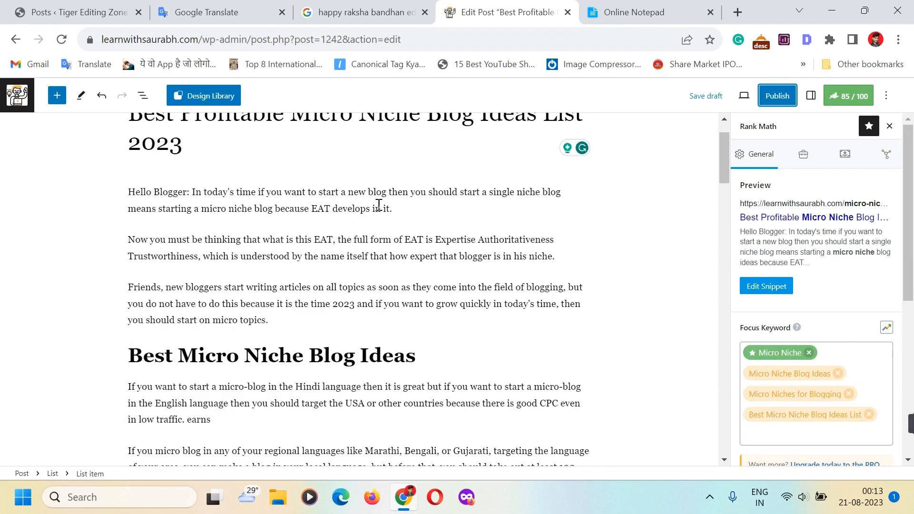
scroll(381, 238, "down", 3)
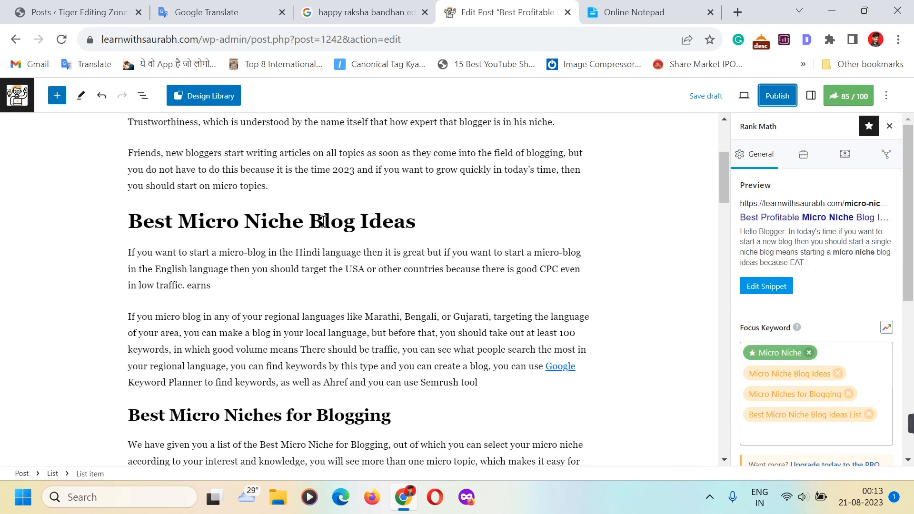
triple_click(386, 222)
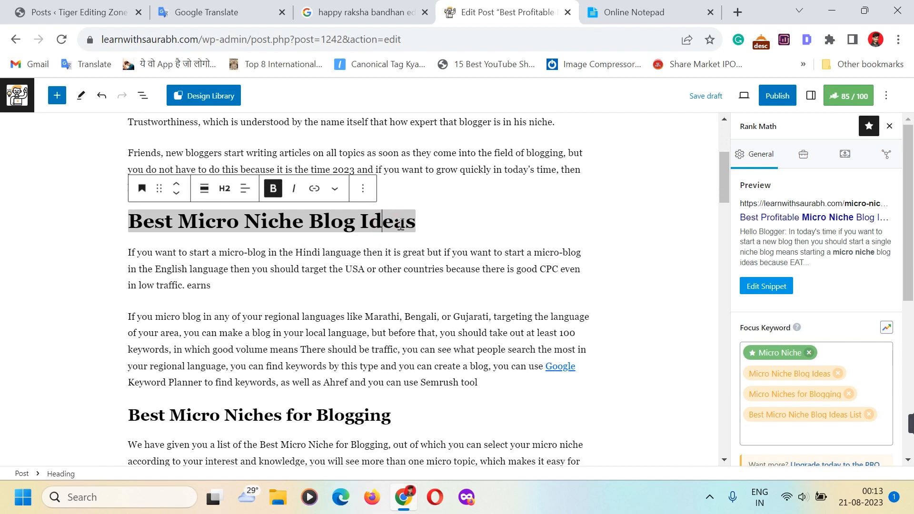
scroll(400, 225, "down", 4)
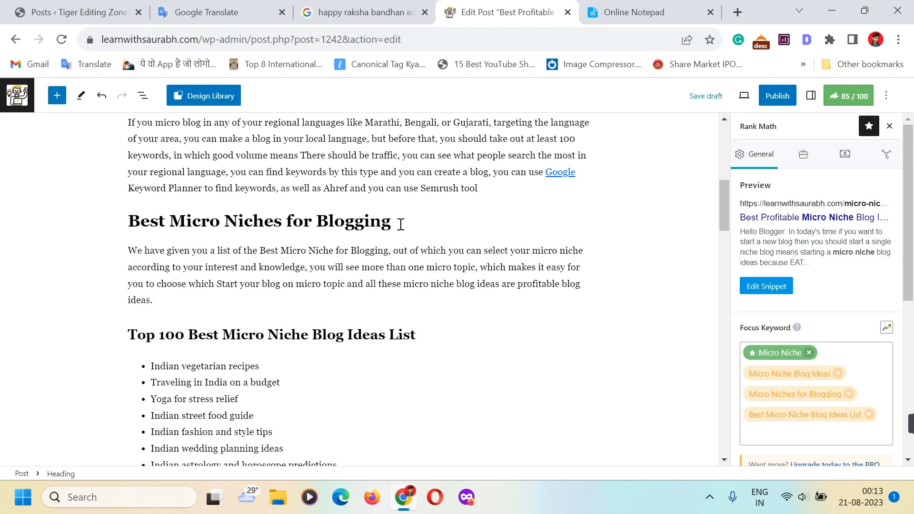
scroll(401, 224, "down", 20)
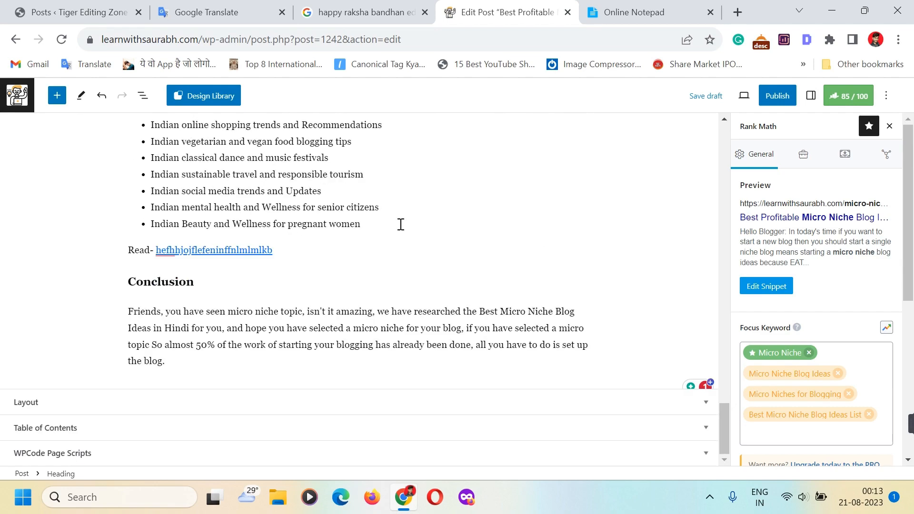
scroll(401, 224, "up", 20)
scroll(401, 225, "down", 20)
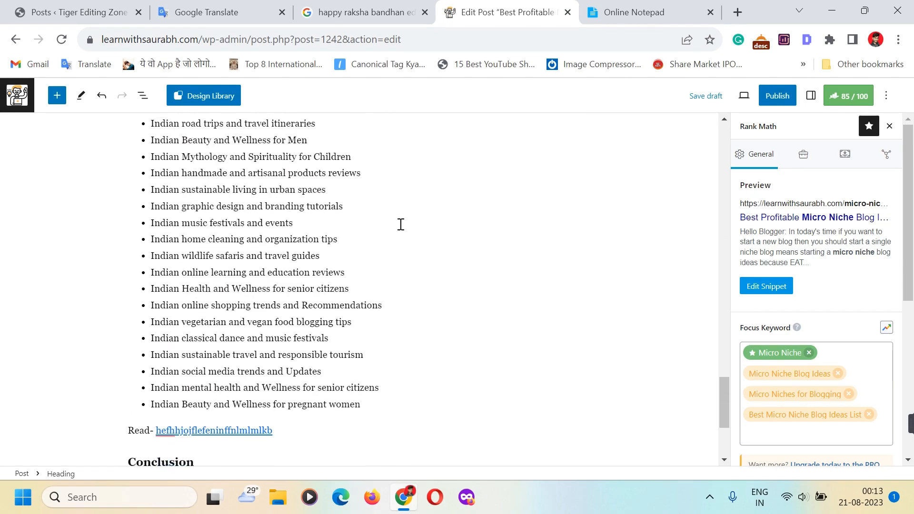
scroll(400, 224, "up", 20)
scroll(401, 224, "up", 2)
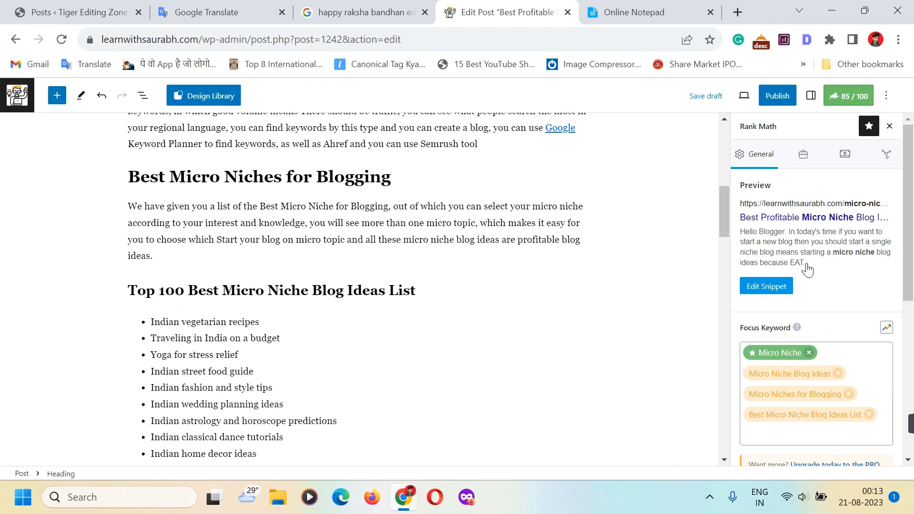
scroll(498, 227, "down", 8)
scroll(499, 228, "up", 15)
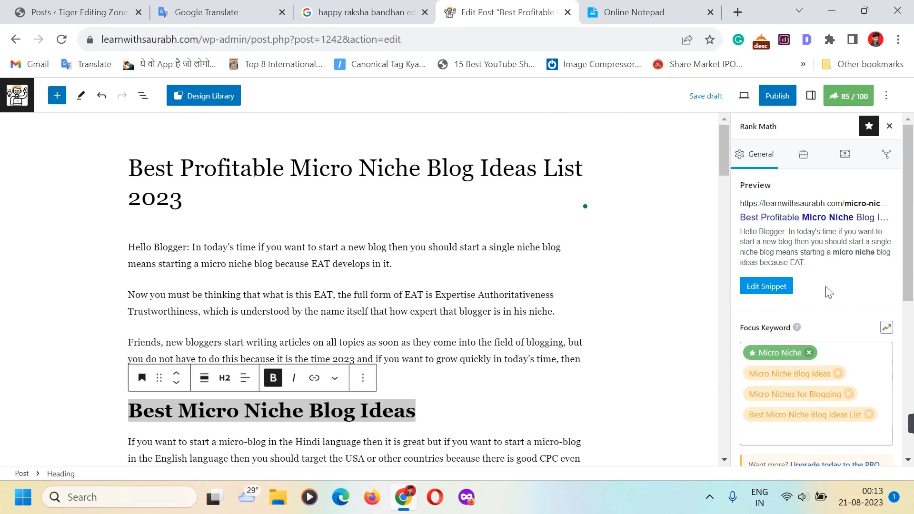
scroll(825, 277, "down", 1)
scroll(824, 277, "down", 5)
scroll(822, 272, "up", 6)
scroll(426, 227, "down", 12)
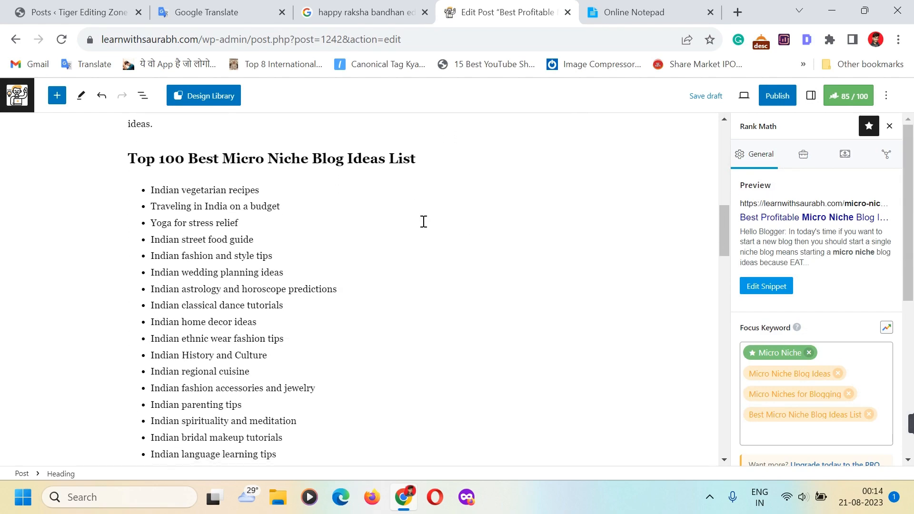
scroll(423, 221, "up", 15)
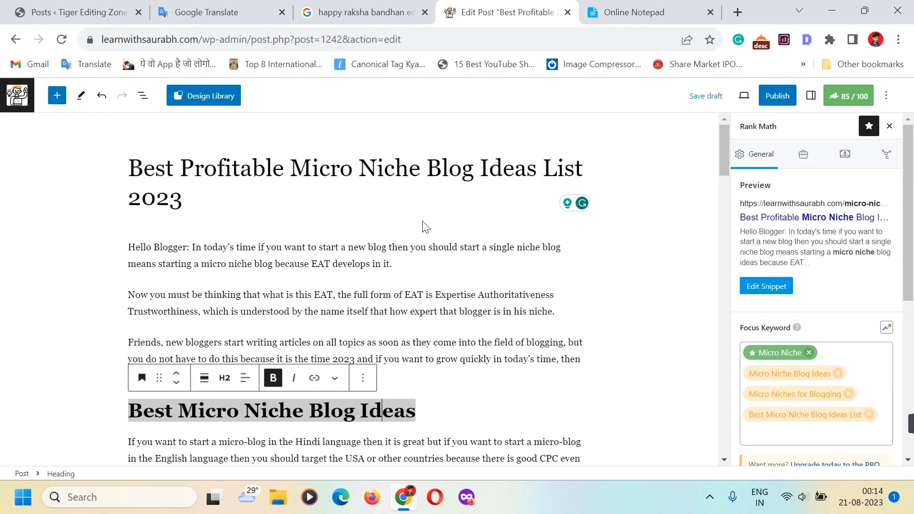